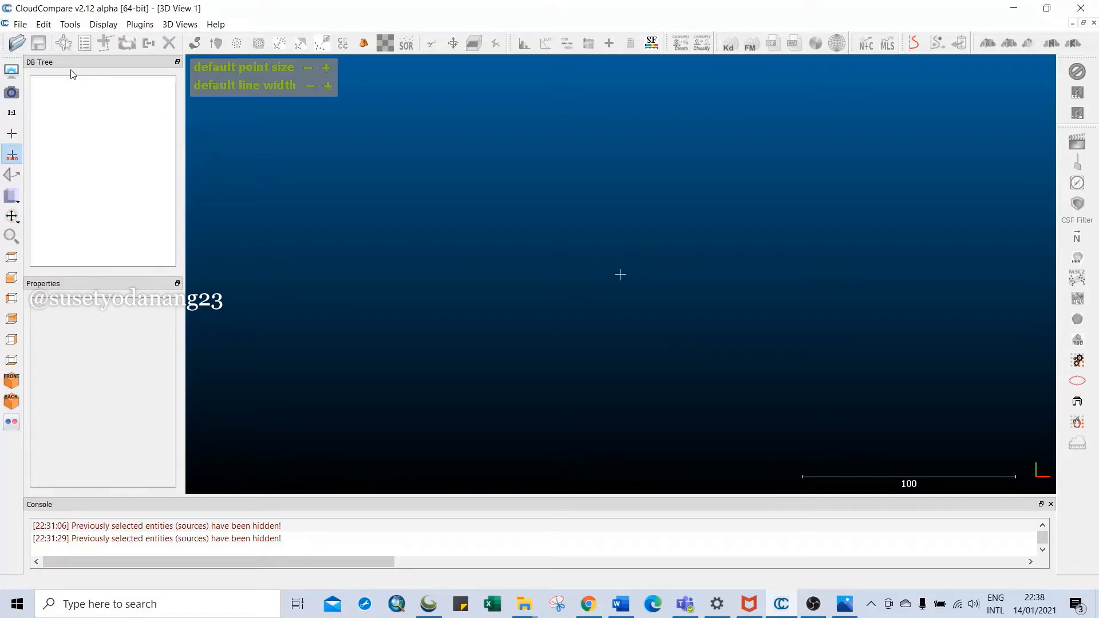
# Step: Open Foto_Training.tif and LIDAR_Training.las together, accepting the suggested global shift for both and the default LAS fields
pyautogui.click(18, 44)
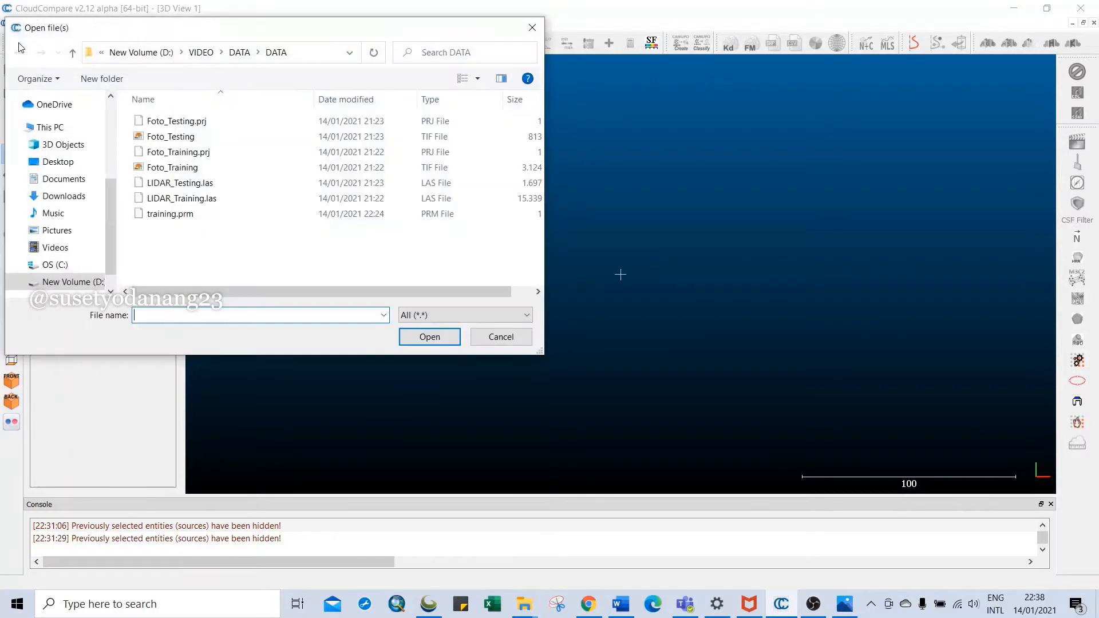
pyautogui.click(171, 167)
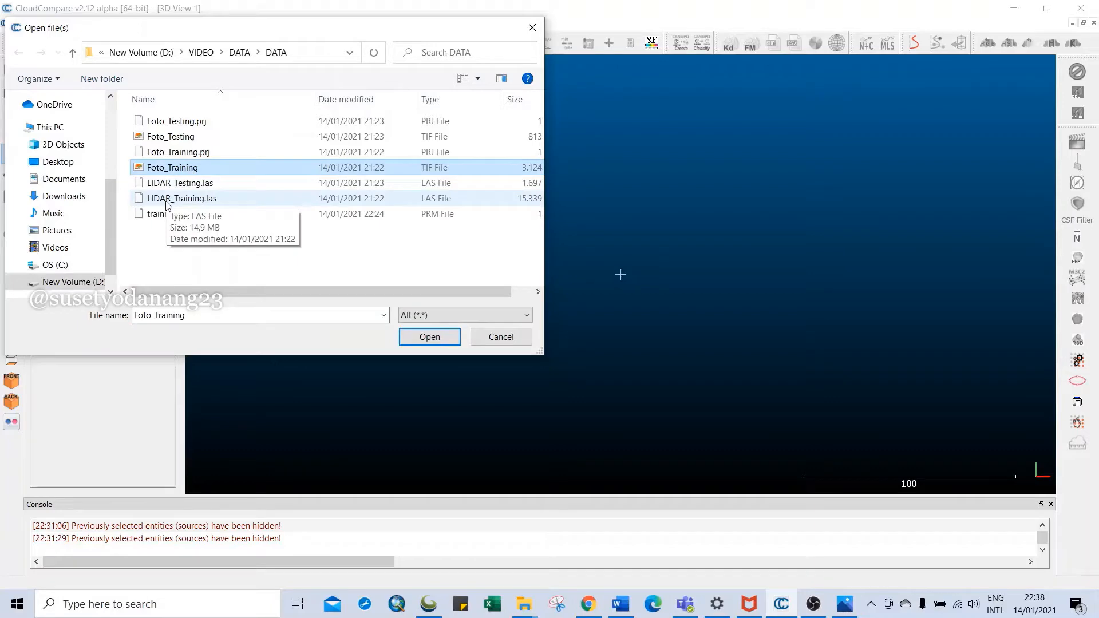
pyautogui.keyDown('ctrl'); pyautogui.click(168, 198); pyautogui.keyUp('ctrl')
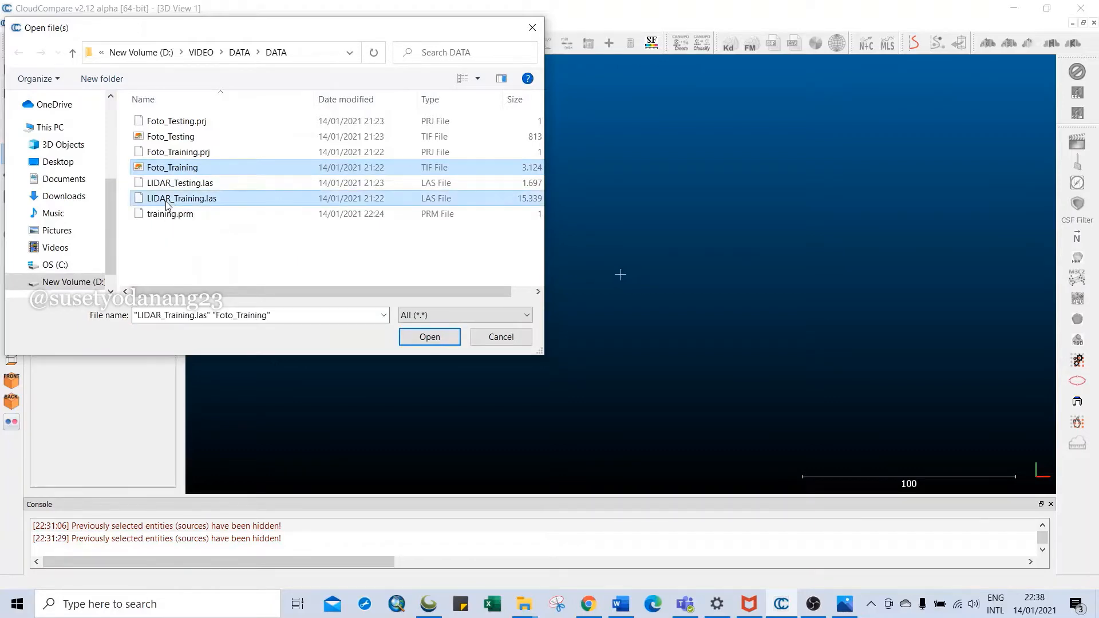
pyautogui.click(445, 337)
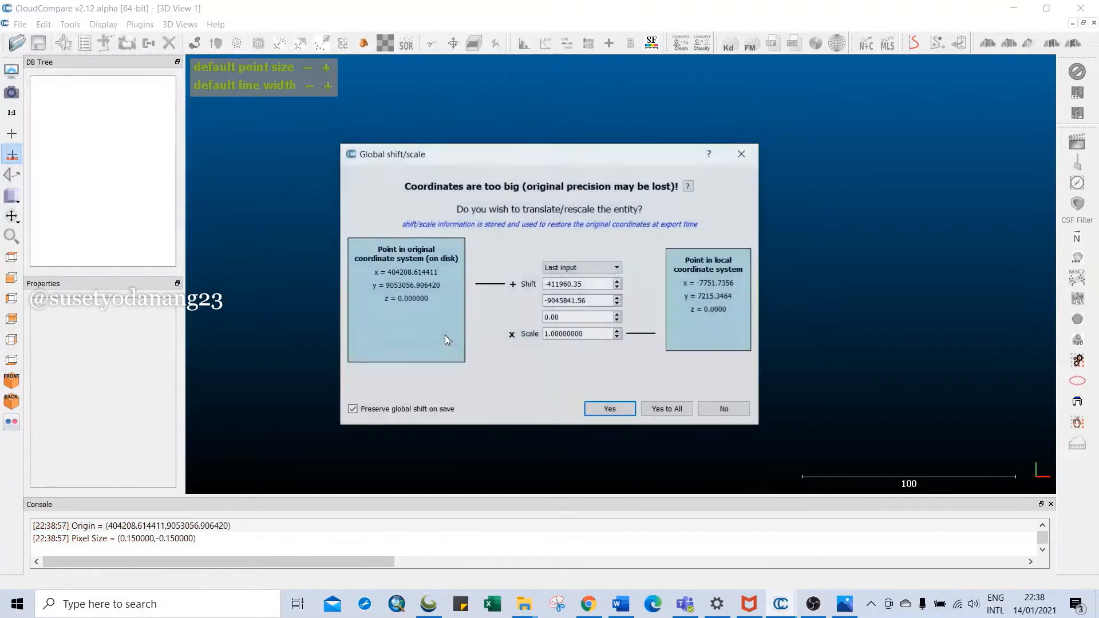
pyautogui.click(613, 407)
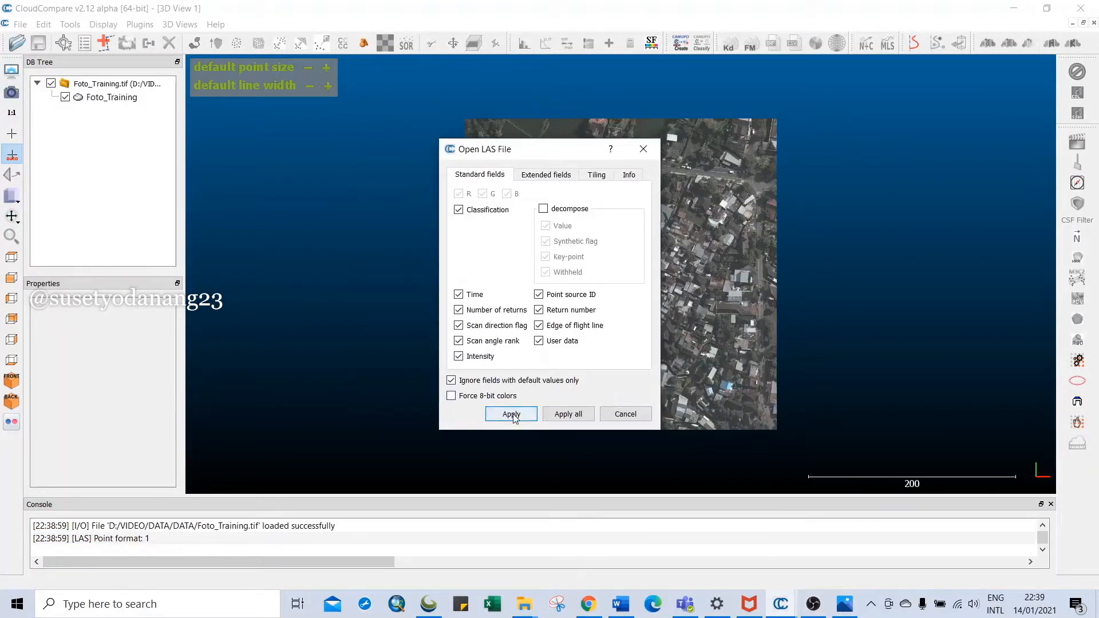
pyautogui.click(511, 414)
pyautogui.click(610, 412)
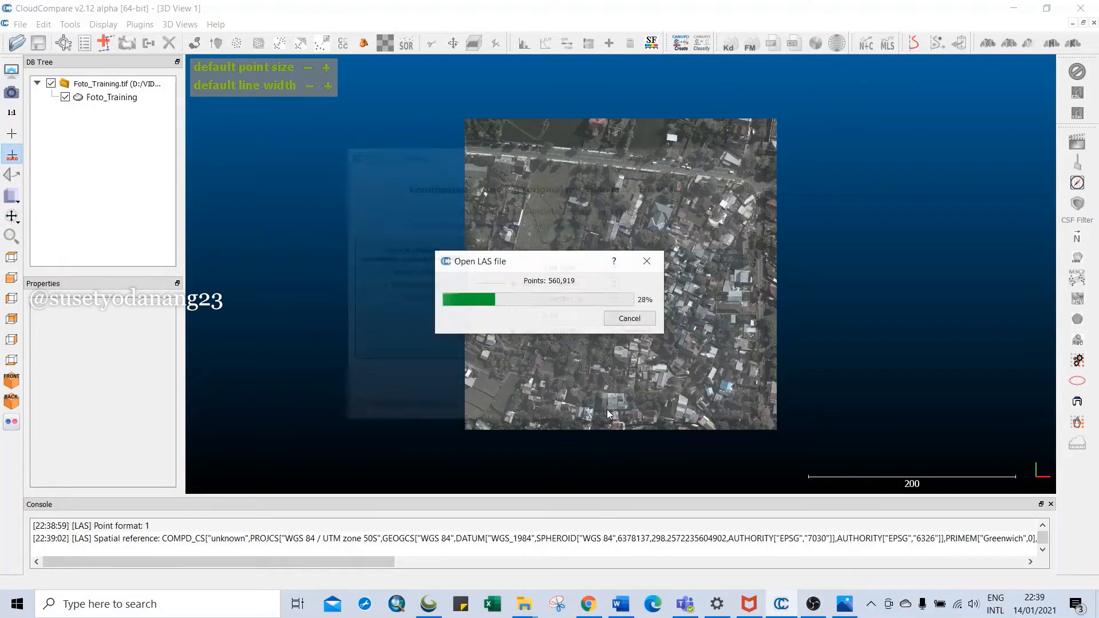
pyautogui.click(50, 84)
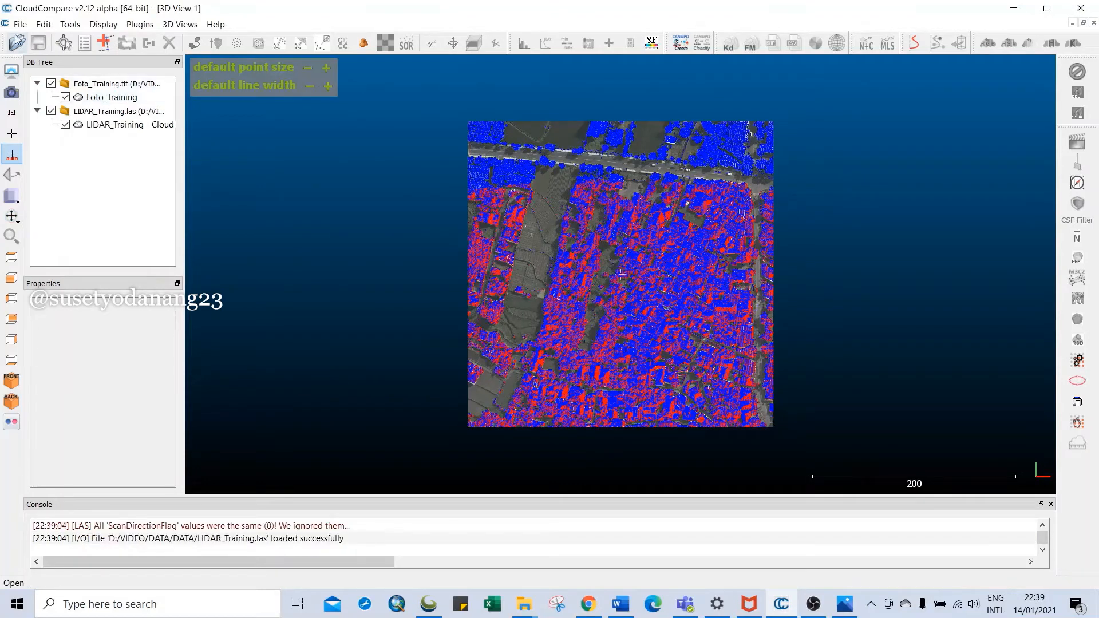
pyautogui.click(19, 27)
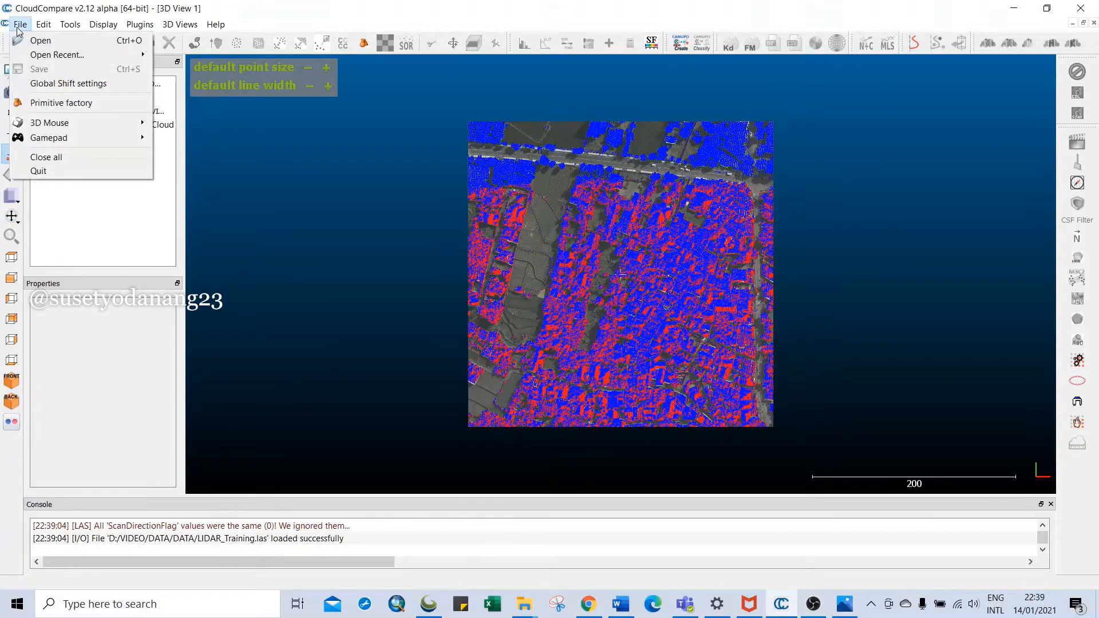
pyautogui.click(54, 8)
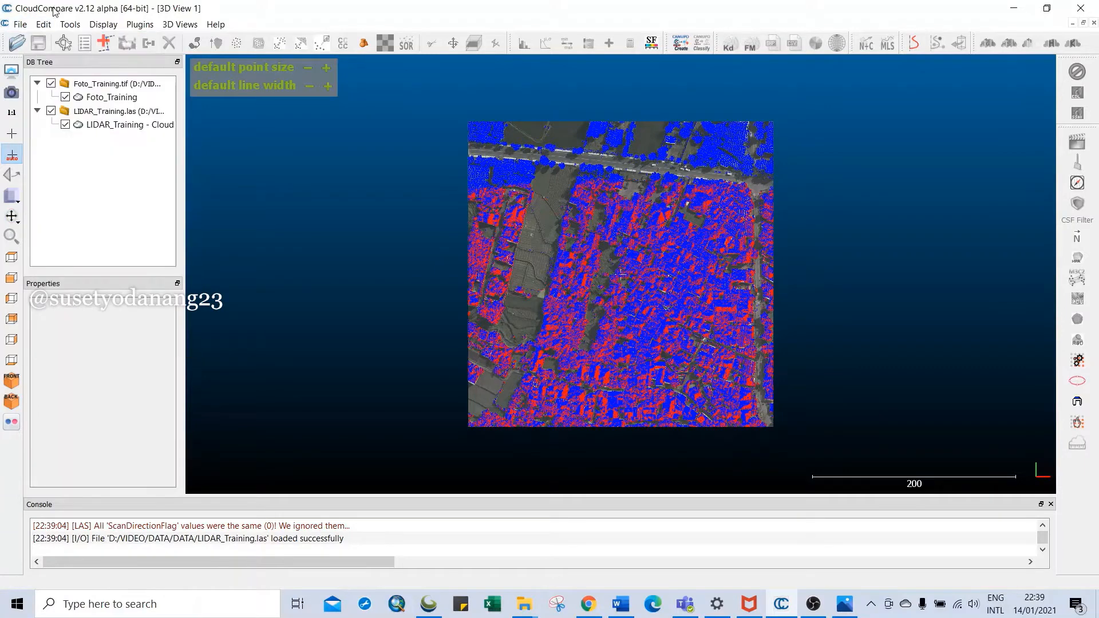
pyautogui.click(16, 43)
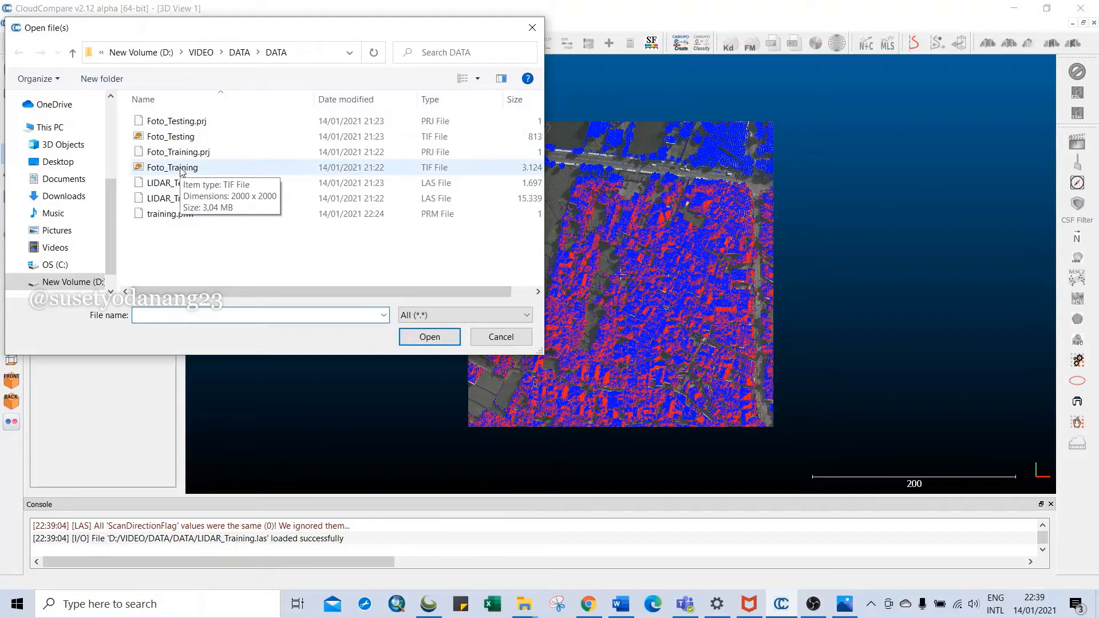
pyautogui.click(182, 170)
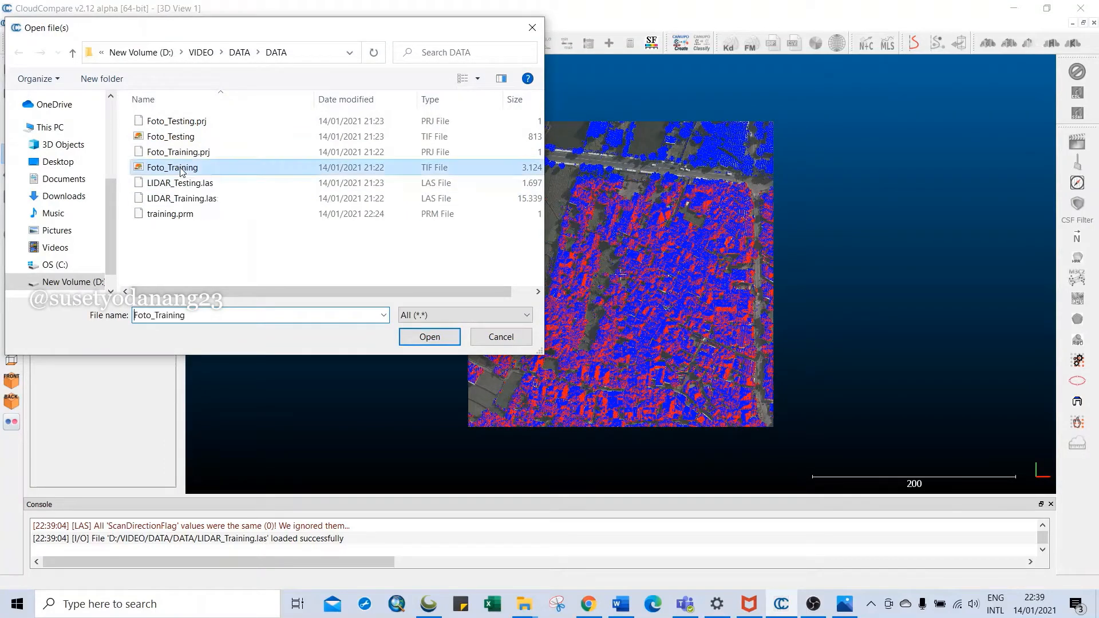
pyautogui.click(184, 200)
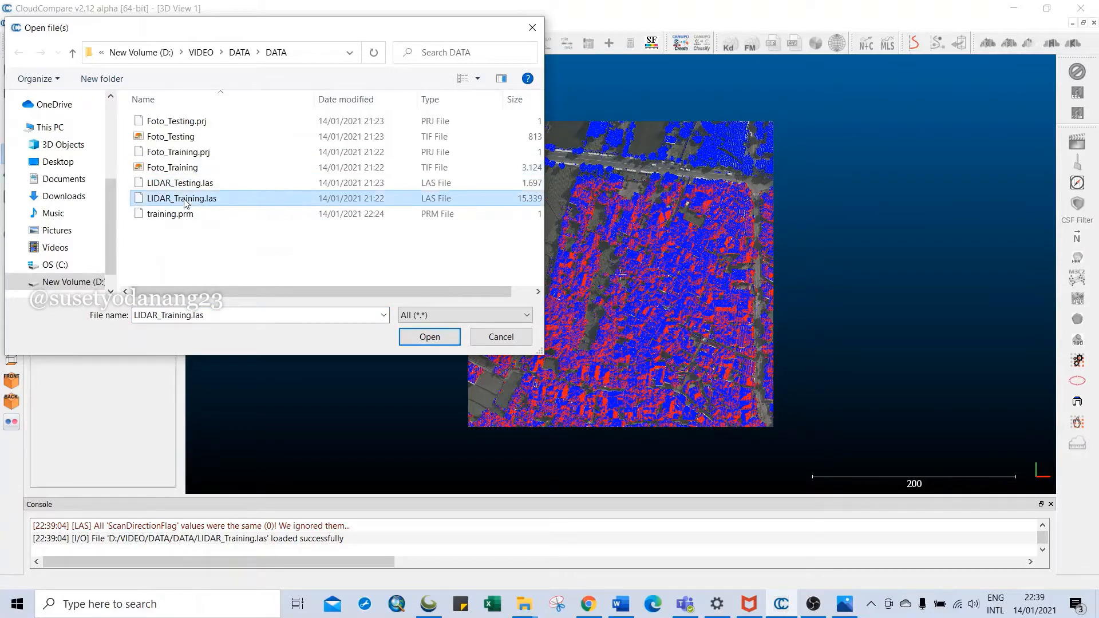
pyautogui.click(501, 337)
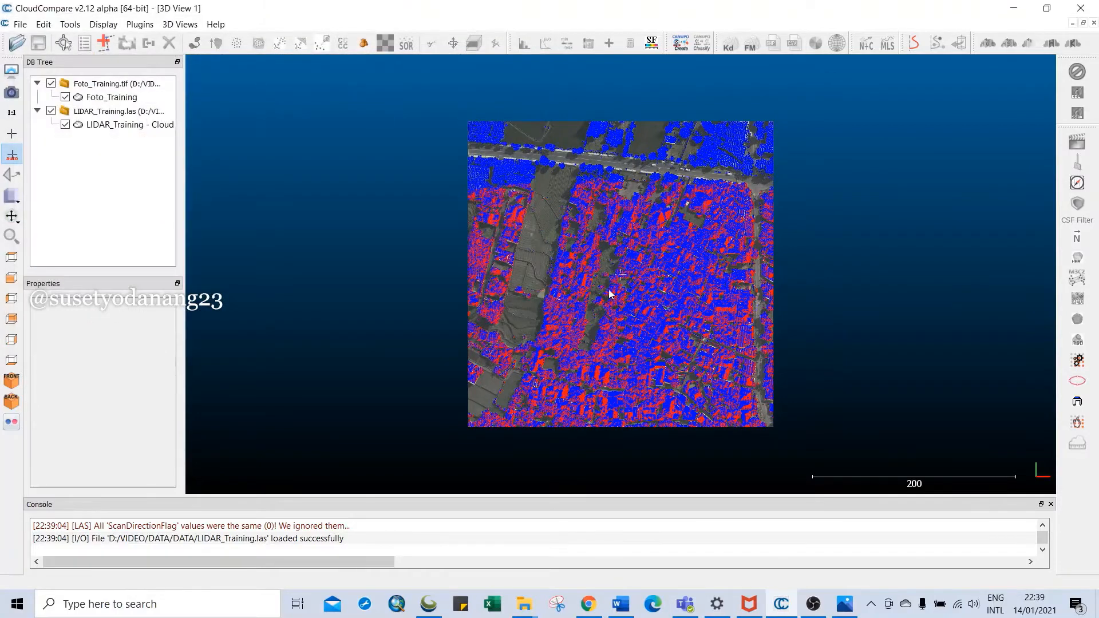
# Step: Examine the LiDAR points overlaid on the aerial photo, from the whole training area down to individual roofs and trees
pyautogui.scroll(1, 605, 219)
pyautogui.scroll(1, 606, 219)
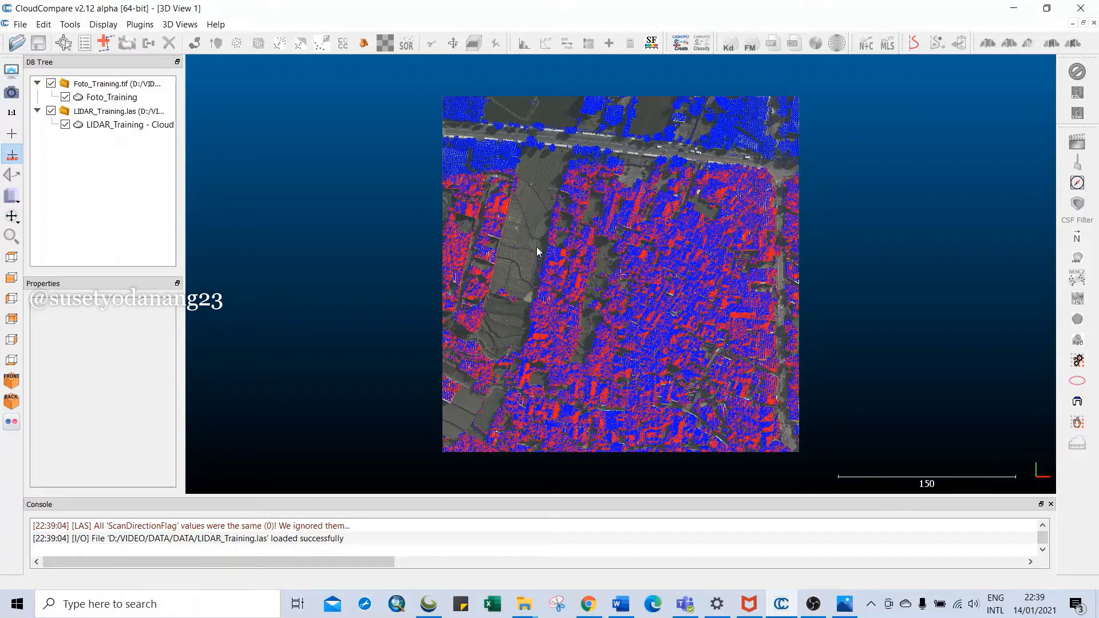
pyautogui.scroll(4, 548, 186)
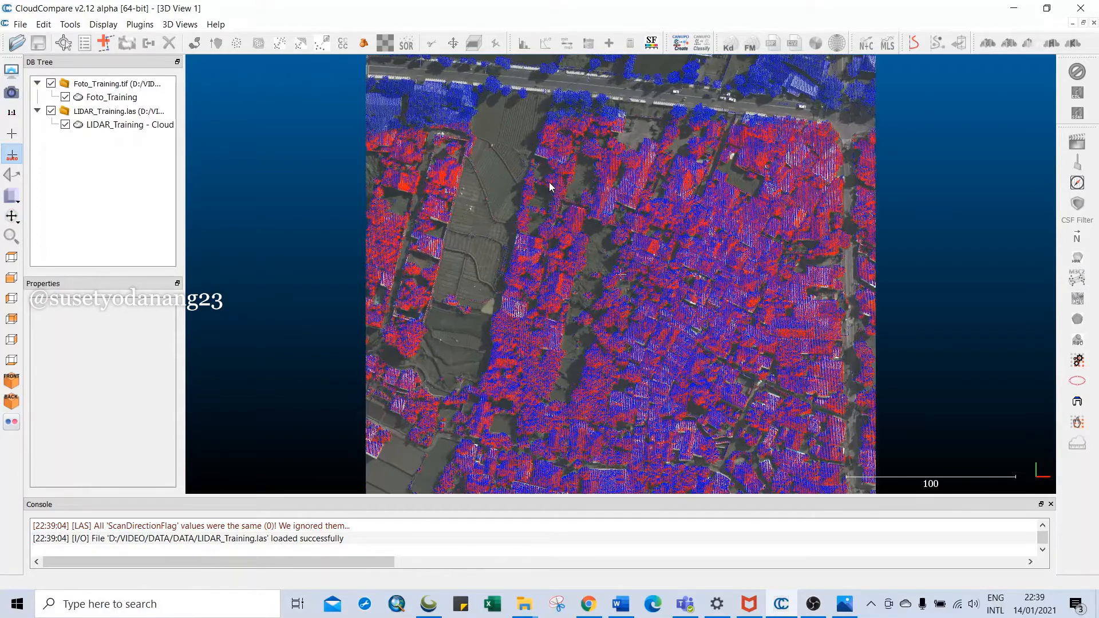
pyautogui.moveTo(557, 281); pyautogui.dragTo(560, 291, button='right')
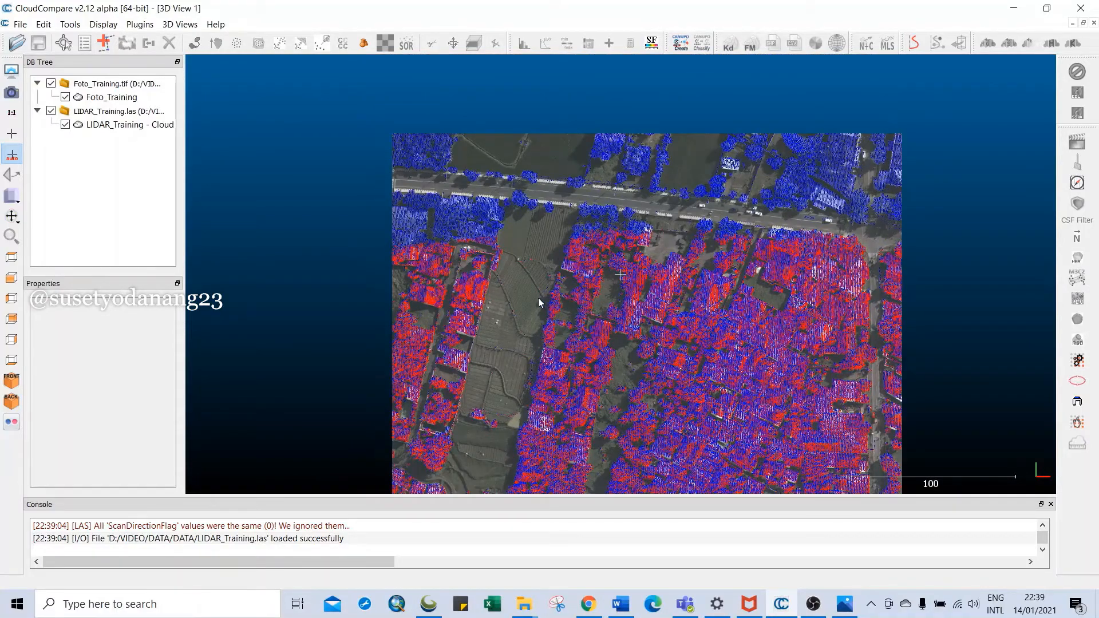
pyautogui.scroll(1, 514, 240)
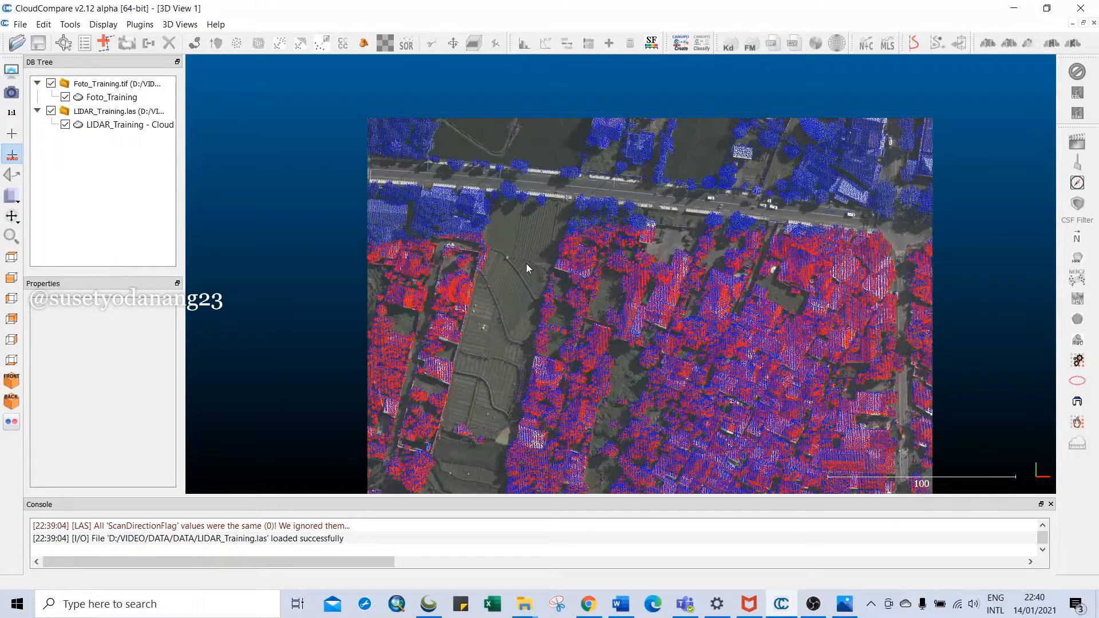
pyautogui.scroll(-3, 574, 281)
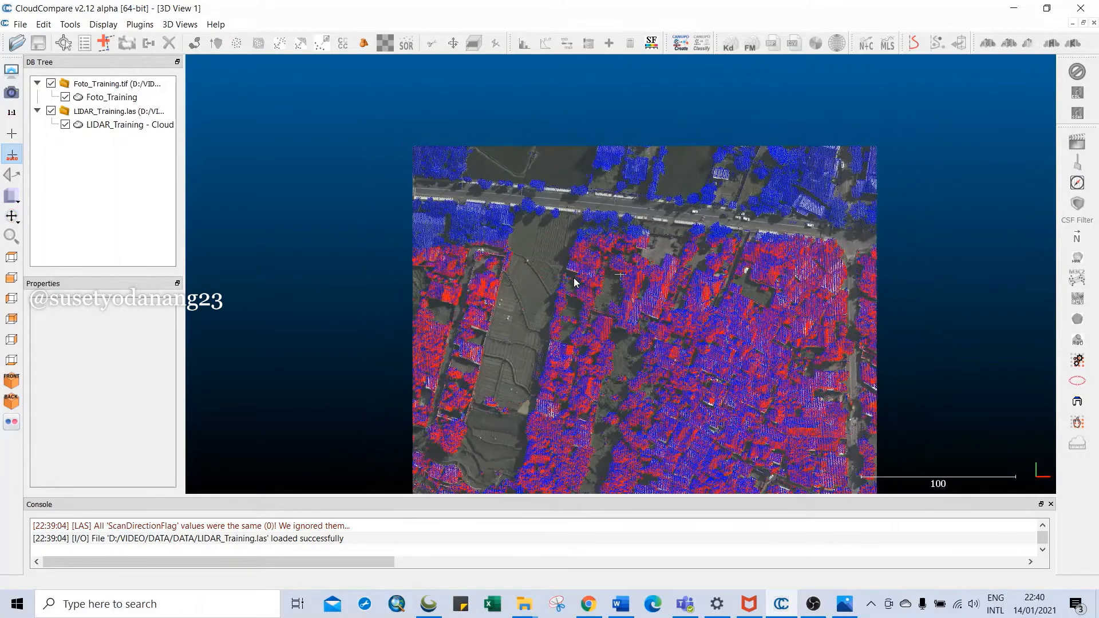
pyautogui.moveTo(593, 352); pyautogui.dragTo(529, 289, button='right')
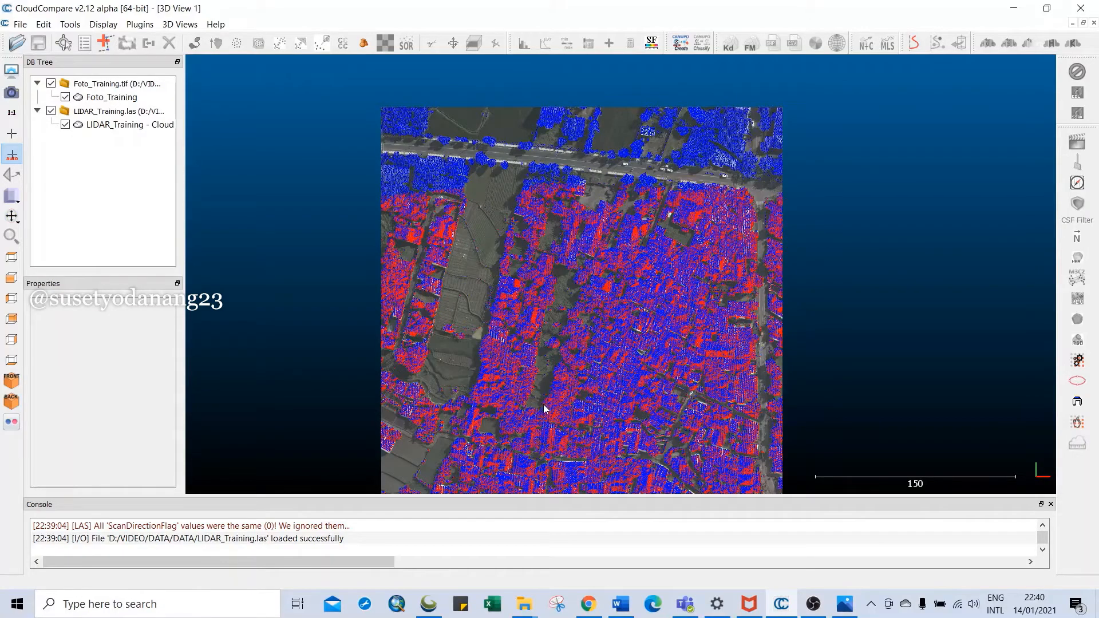
pyautogui.scroll(3, 564, 263)
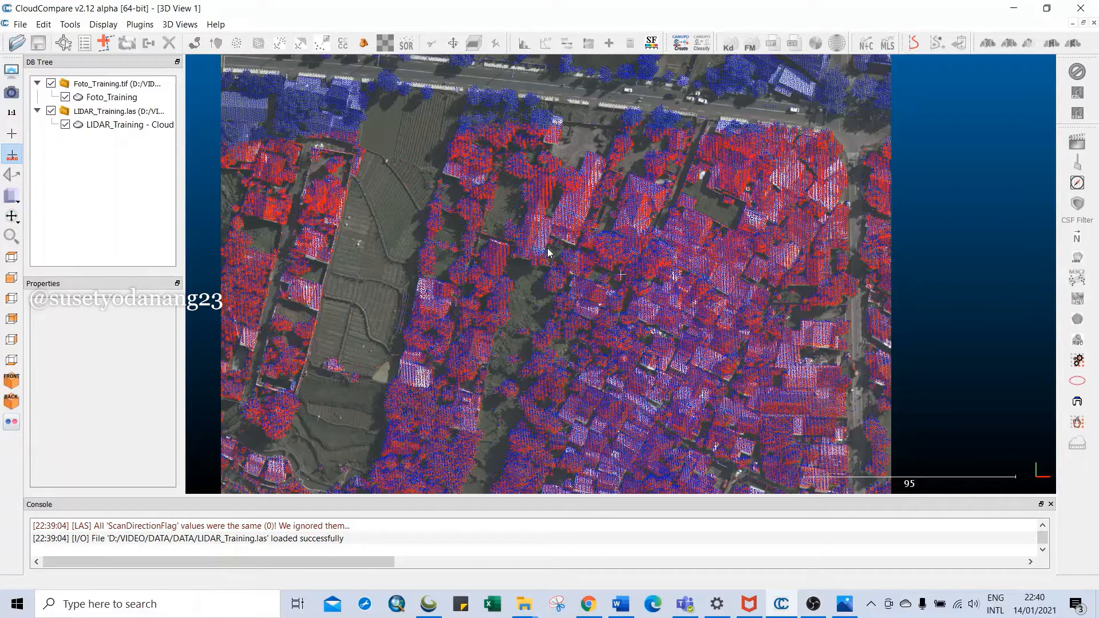
pyautogui.scroll(-5, 548, 252)
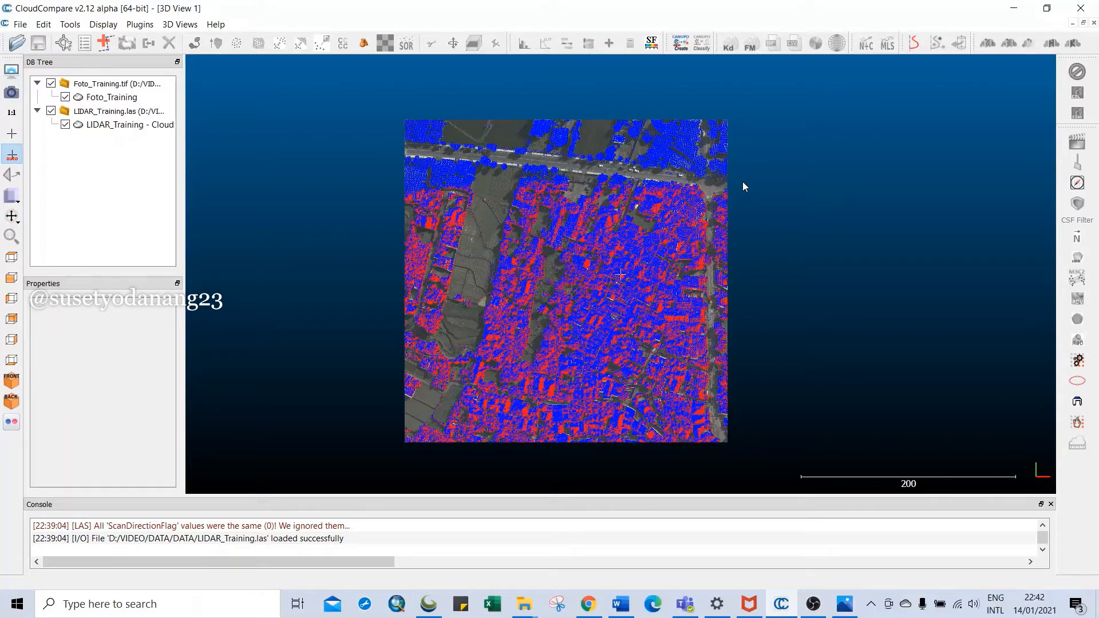
pyautogui.scroll(5, 571, 263)
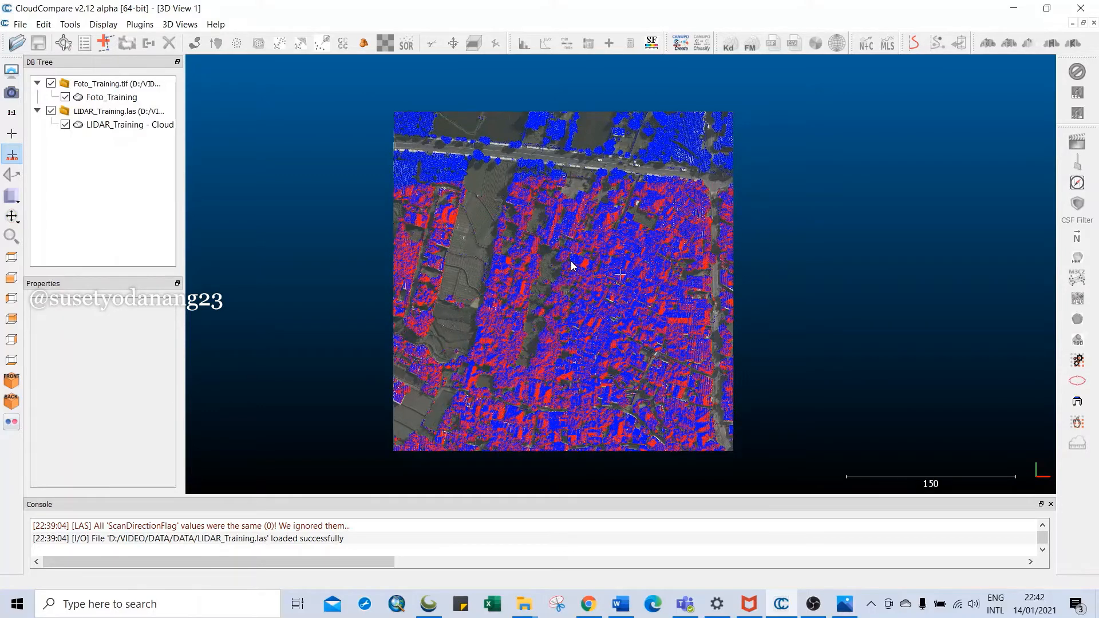
pyautogui.scroll(6, 571, 263)
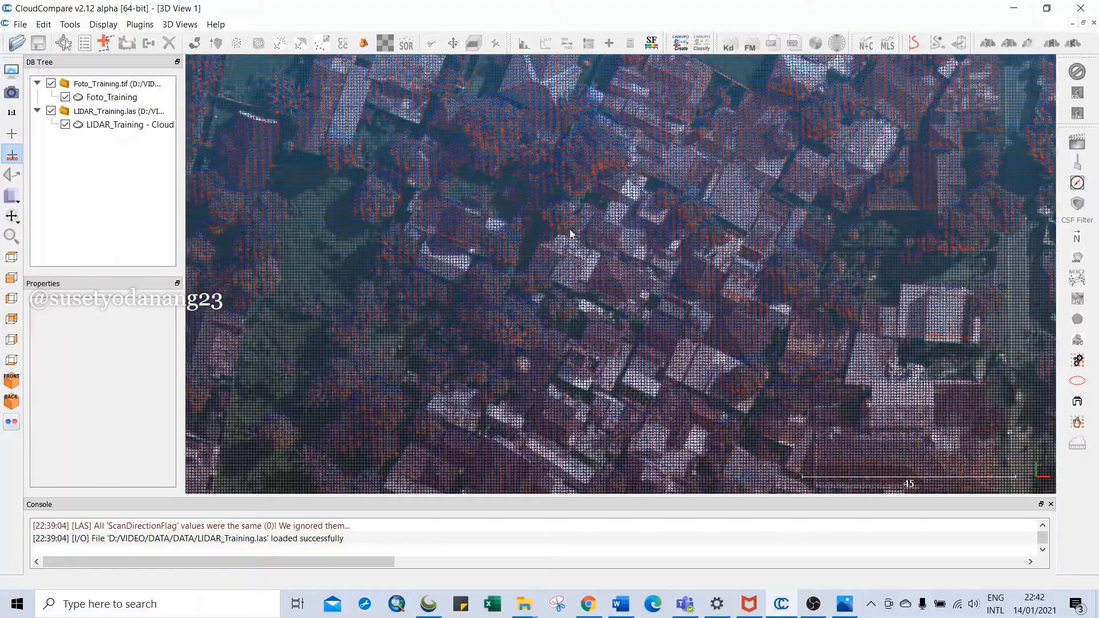
pyautogui.moveTo(570, 233); pyautogui.dragTo(617, 225, button='right')
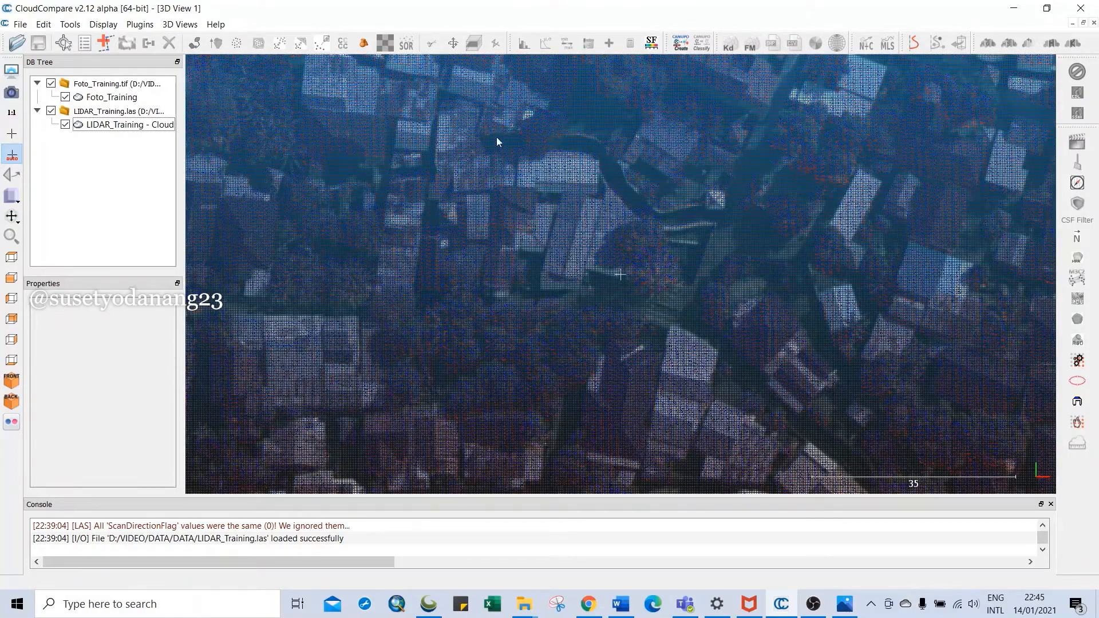
# Step: Segment the long narrow roof near the view centre, about 9.7 by 15 units, out of the LIDAR_Training cloud with a four-corner polygon, keeping the inside points
pyautogui.click(120, 129)
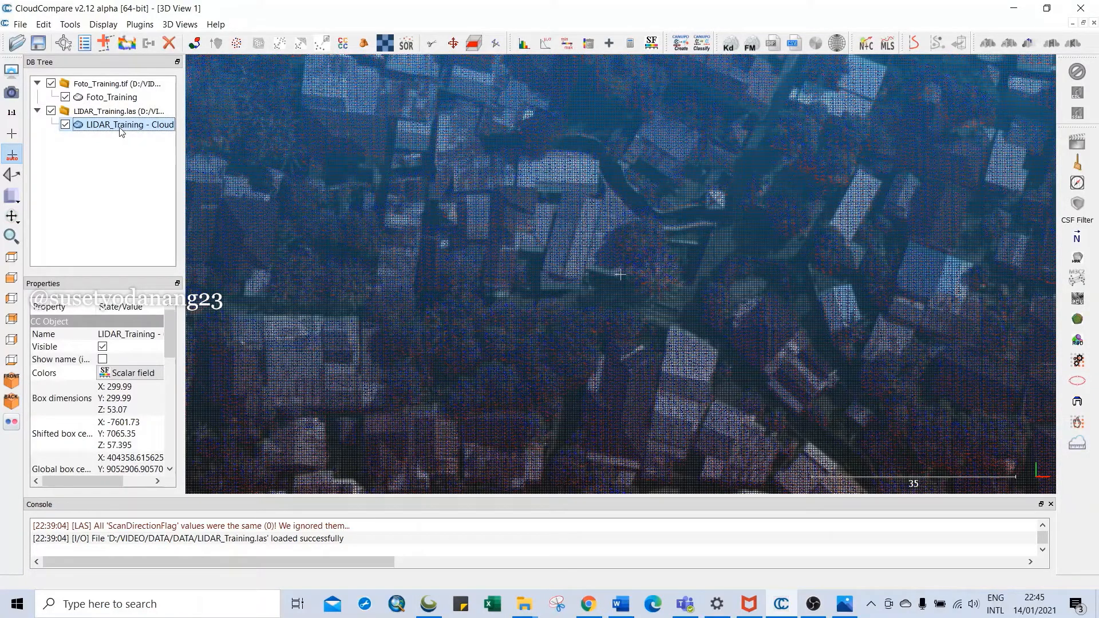
pyautogui.click(431, 43)
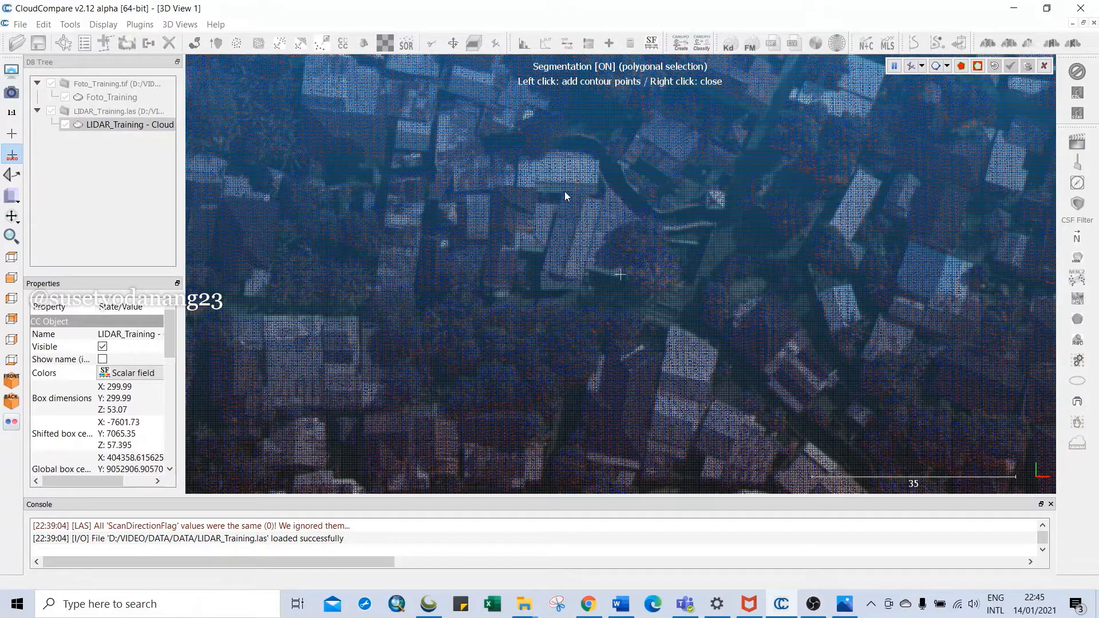
pyautogui.click(601, 202)
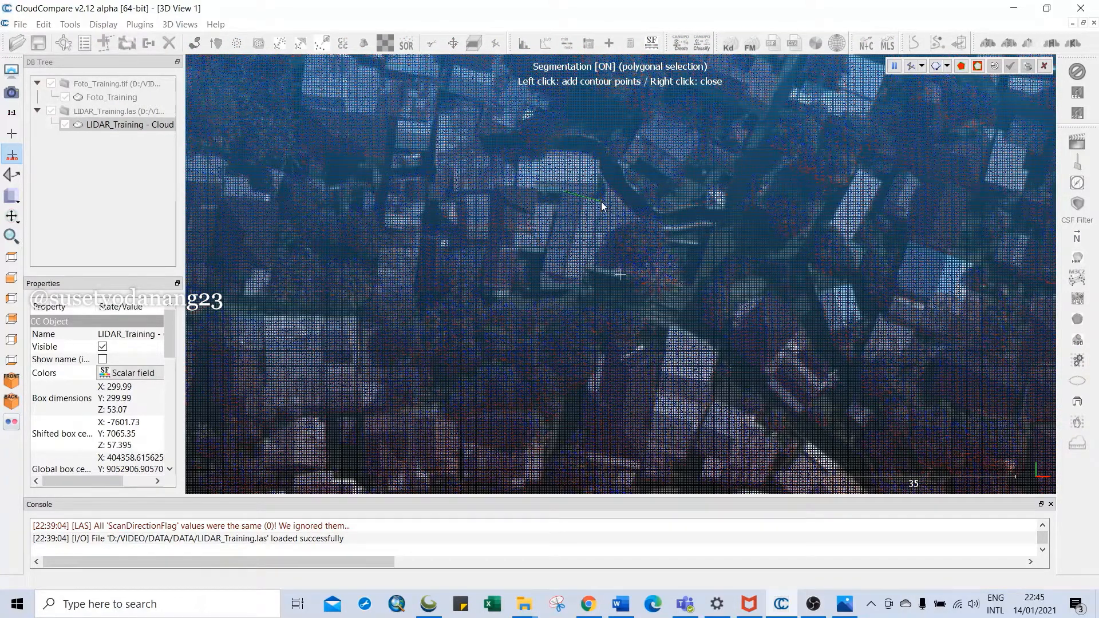
pyautogui.click(583, 280)
pyautogui.rightClick(544, 275)
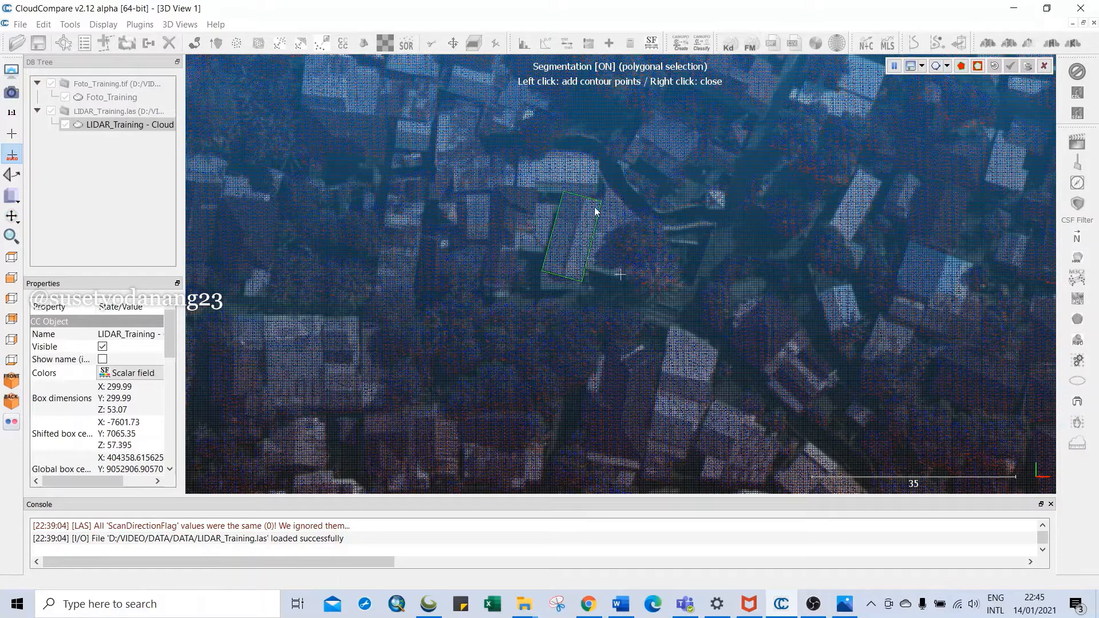
pyautogui.click(963, 67)
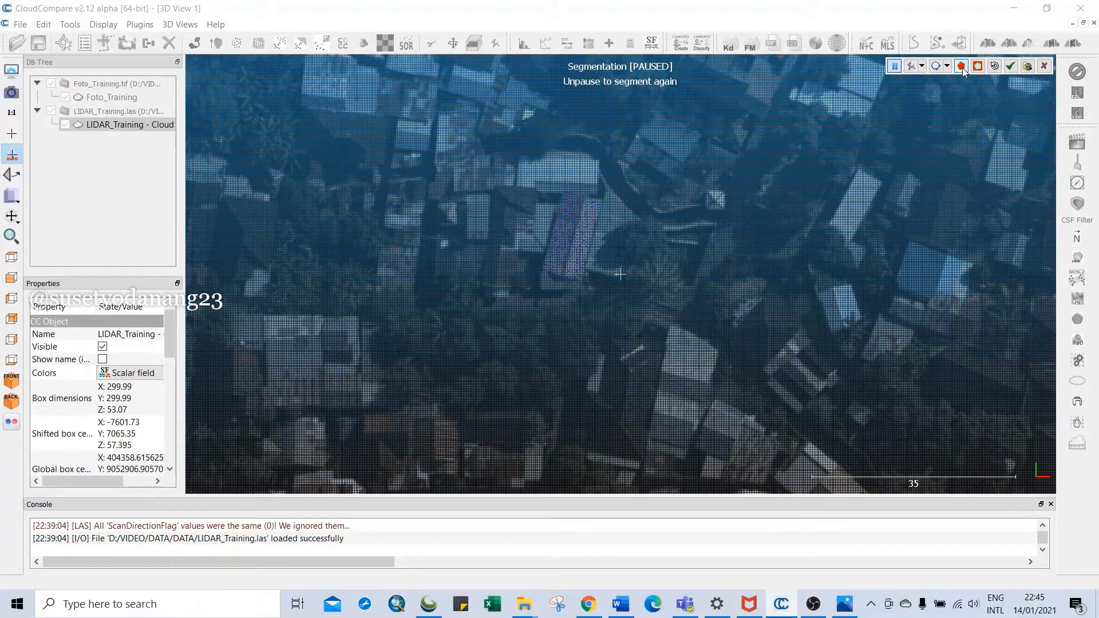
pyautogui.click(1010, 67)
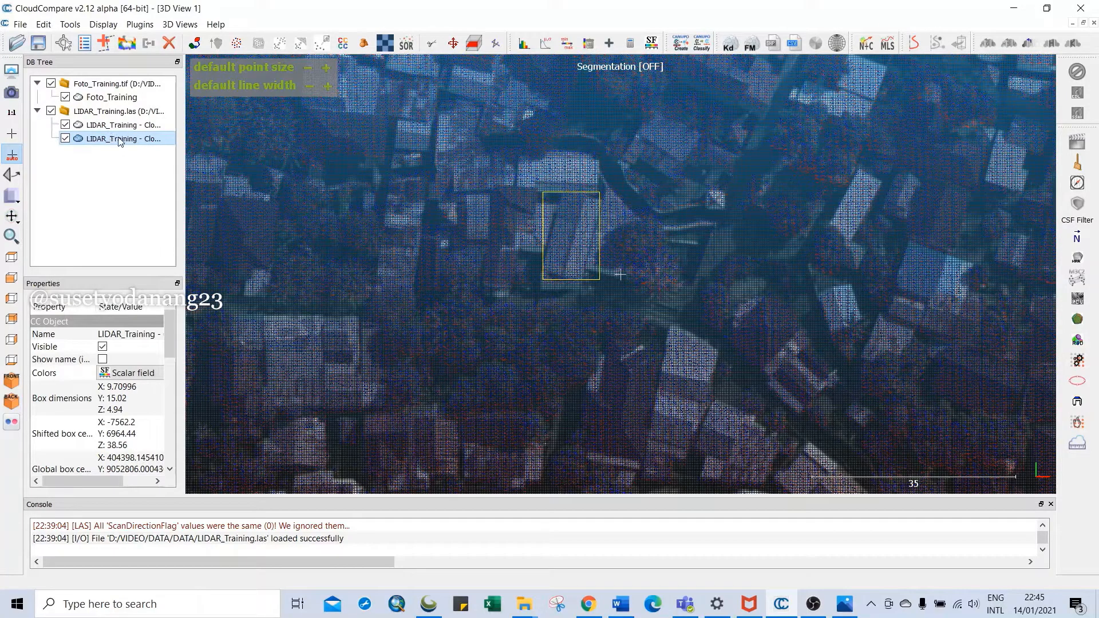
# Step: Hide the remaining LIDAR_Training cloud and rename the segmented roof cloud as Building1
pyautogui.click(66, 126)
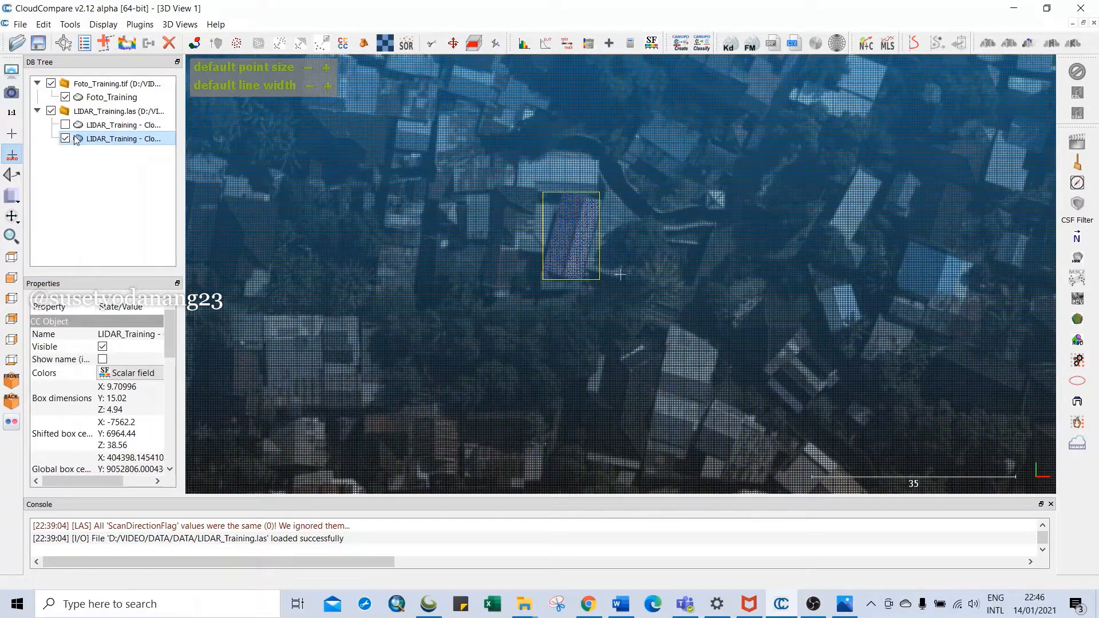
pyautogui.doubleClick(95, 140)
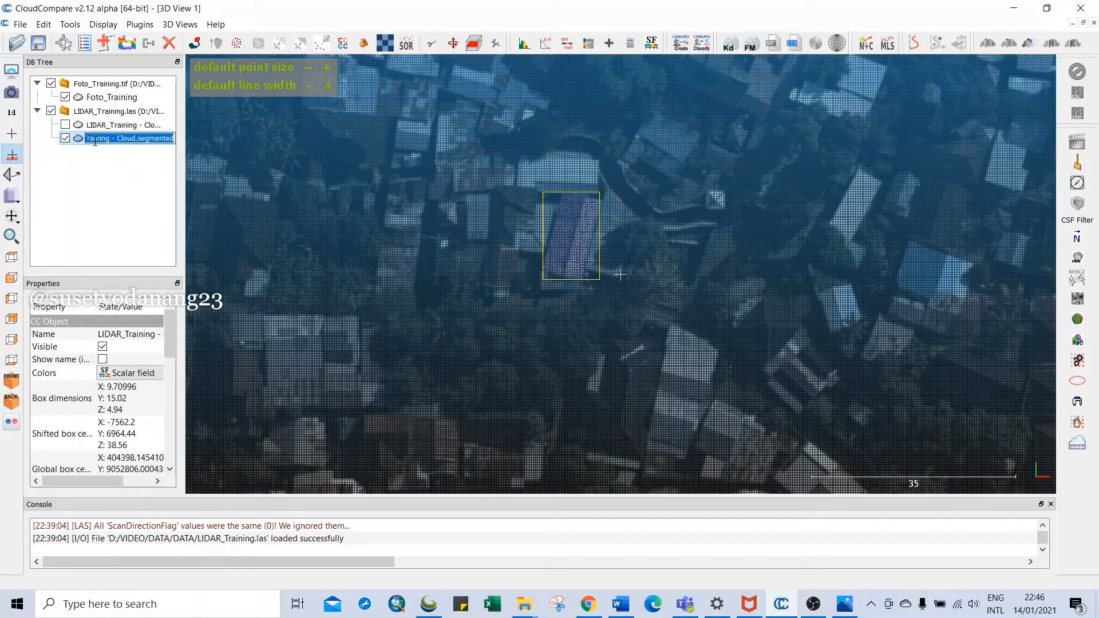
pyautogui.write('Building1')
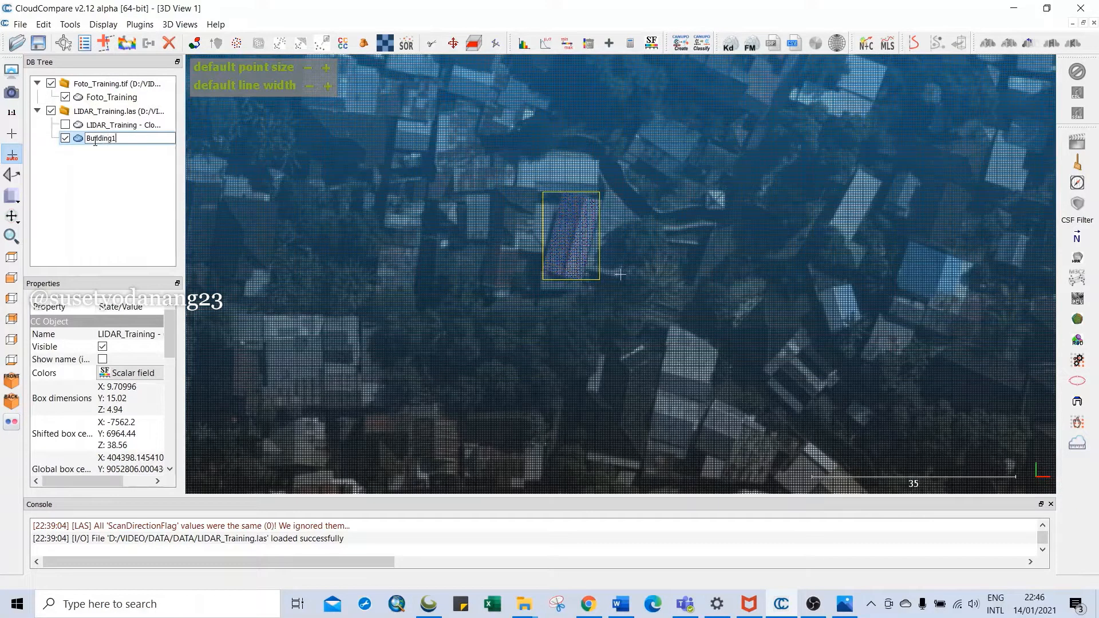
pyautogui.press('Return')
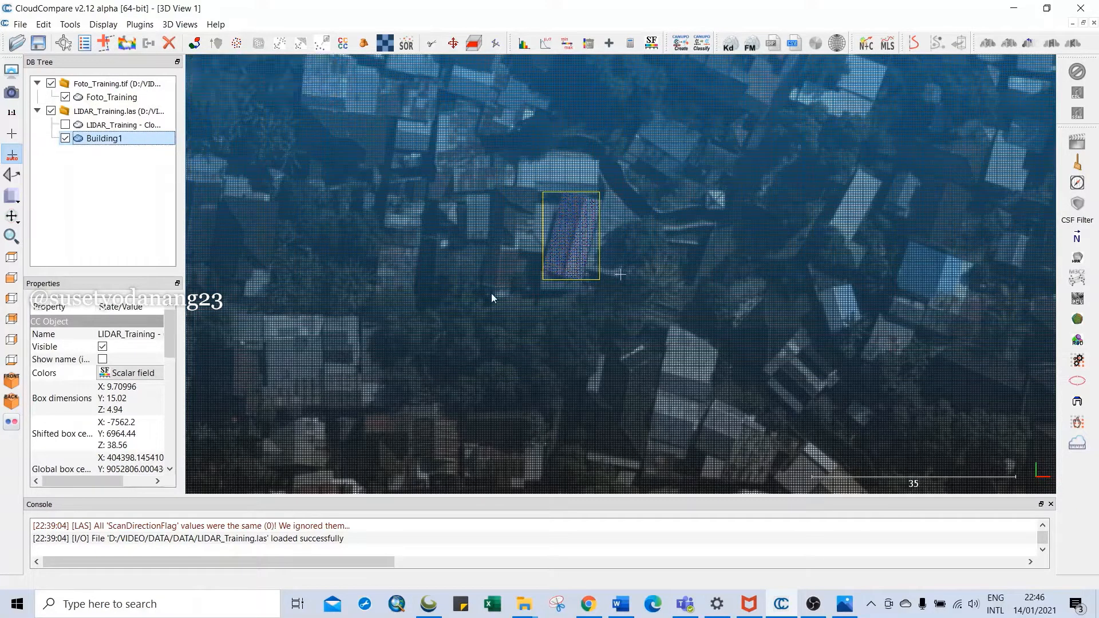
pyautogui.moveTo(491, 293); pyautogui.dragTo(507, 232)
pyautogui.moveTo(630, 312); pyautogui.dragTo(589, 277, button='right')
pyautogui.scroll(3, 590, 278)
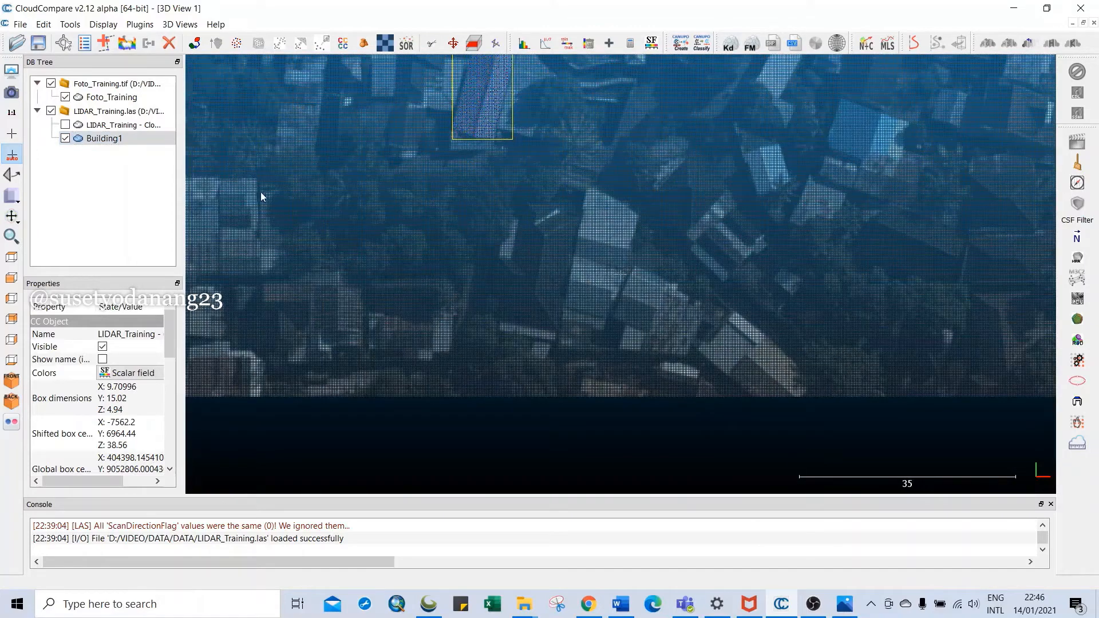
# Step: Show the LIDAR_Training cloud again and segment the dark roof south of Building1, about 14 by 22 units, with a polygon, keeping the inside points
pyautogui.click(123, 127)
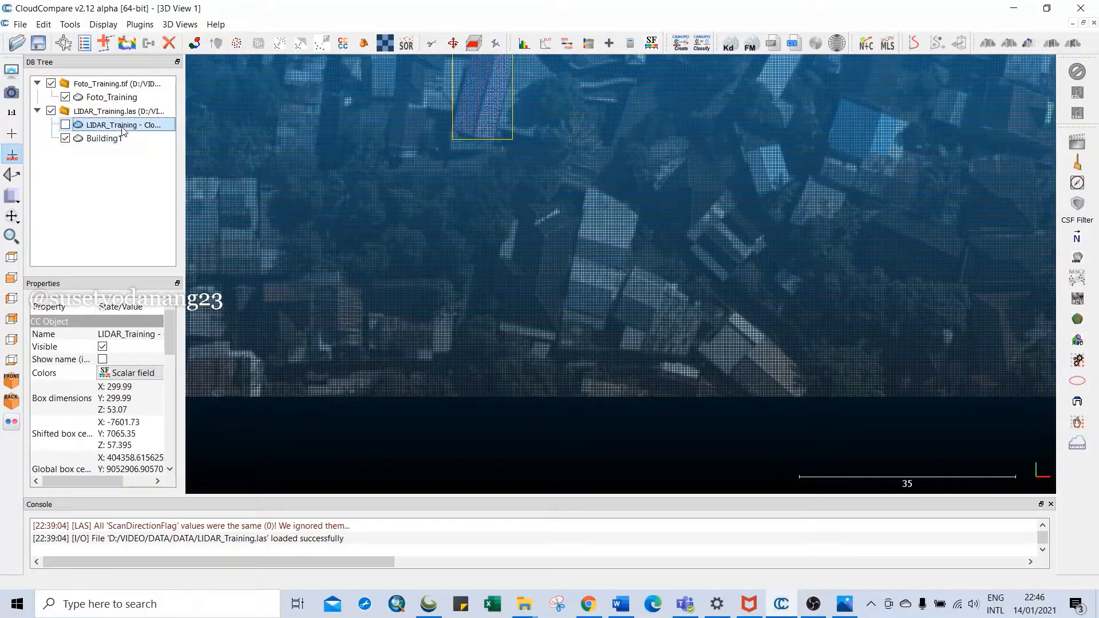
pyautogui.click(65, 125)
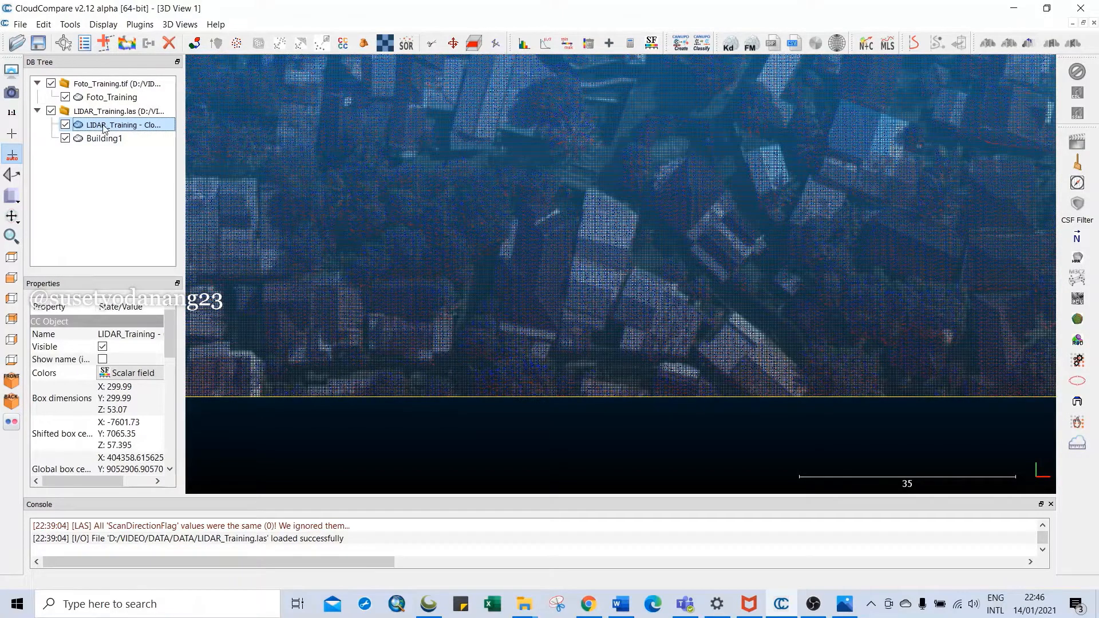
pyautogui.click(431, 44)
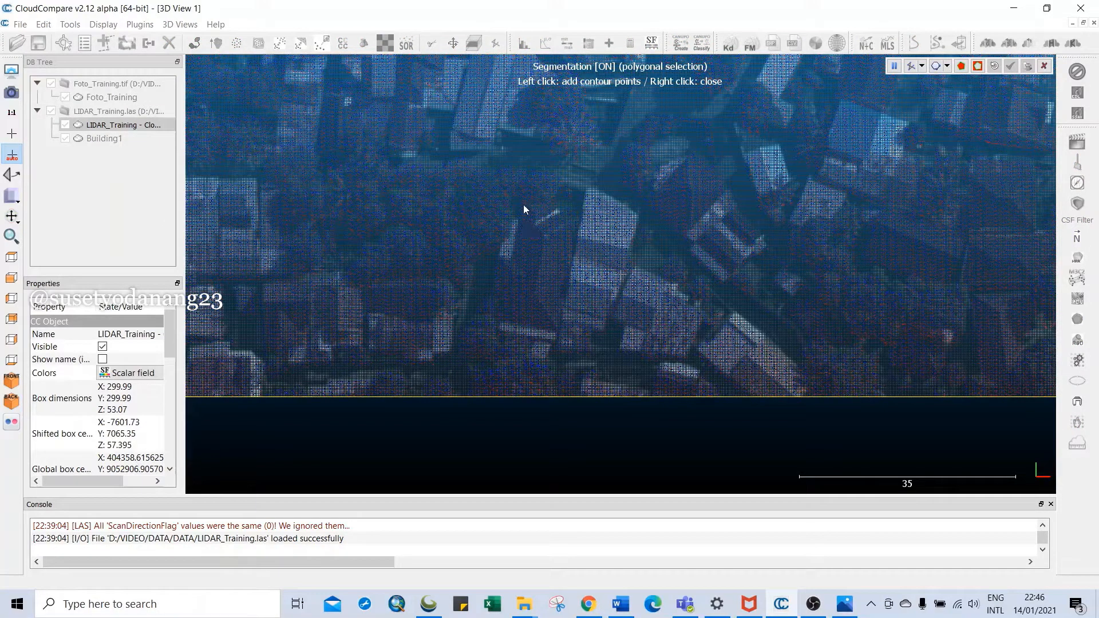
pyautogui.click(581, 216)
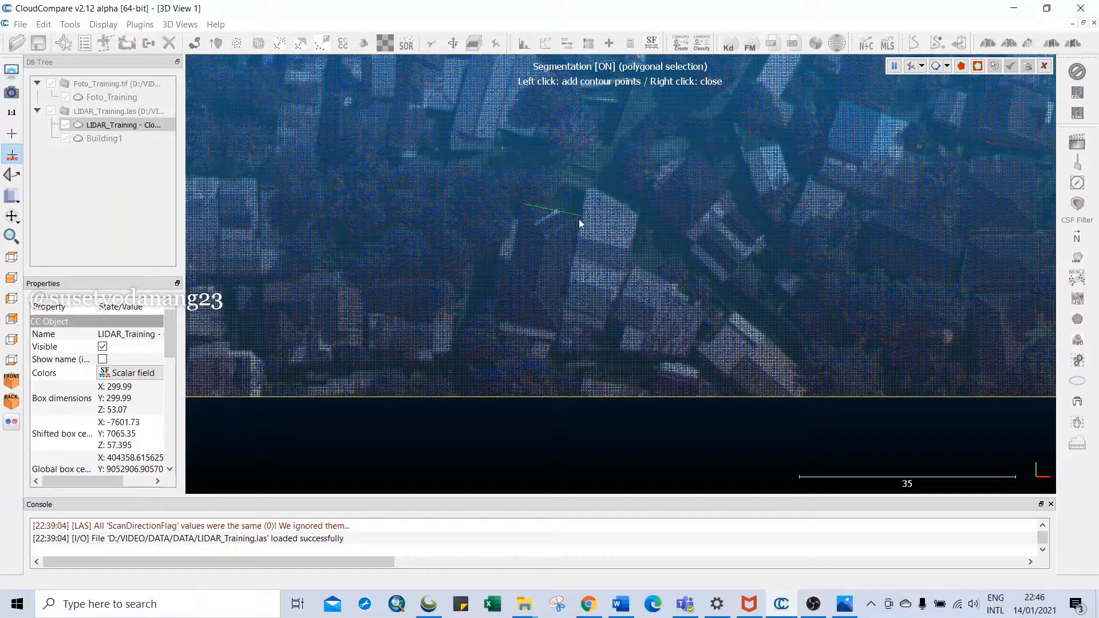
pyautogui.click(558, 342)
pyautogui.click(498, 328)
pyautogui.click(502, 299)
pyautogui.click(490, 297)
pyautogui.rightClick(520, 221)
pyautogui.click(962, 67)
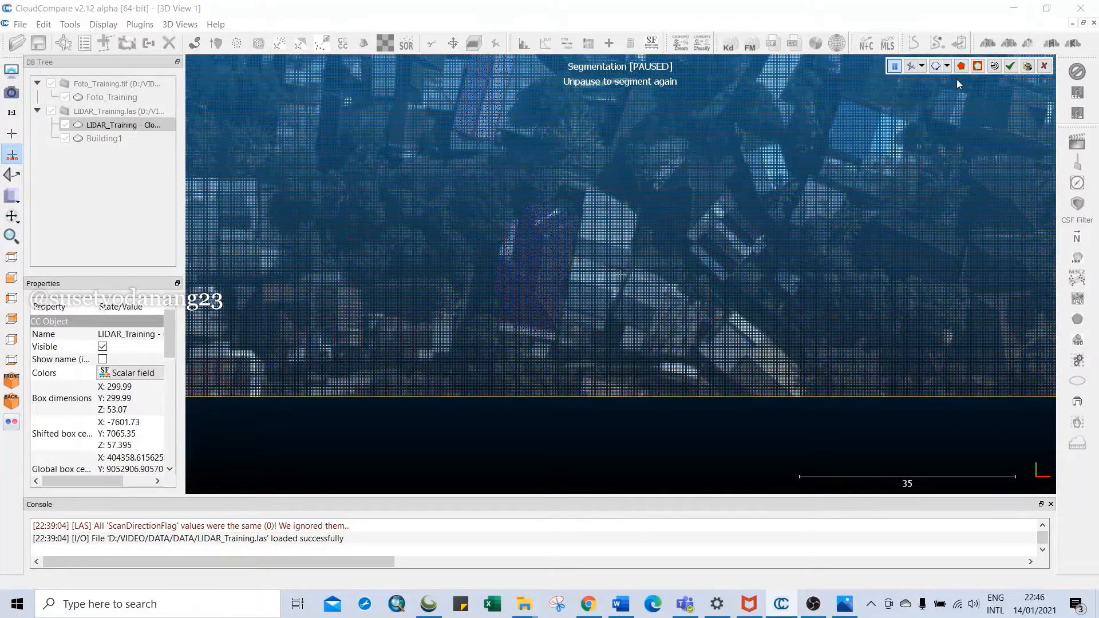
pyautogui.click(1010, 66)
# Step: Rename the newly segmented roof cloud as Building2
pyautogui.click(117, 157)
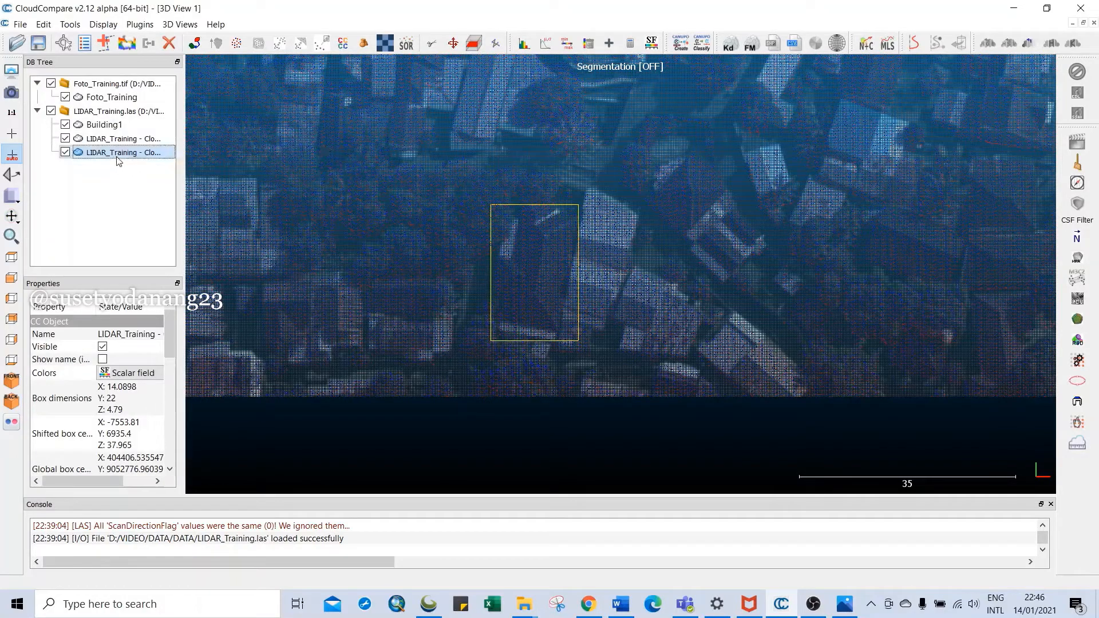
pyautogui.doubleClick(117, 155)
pyautogui.write('Building2')
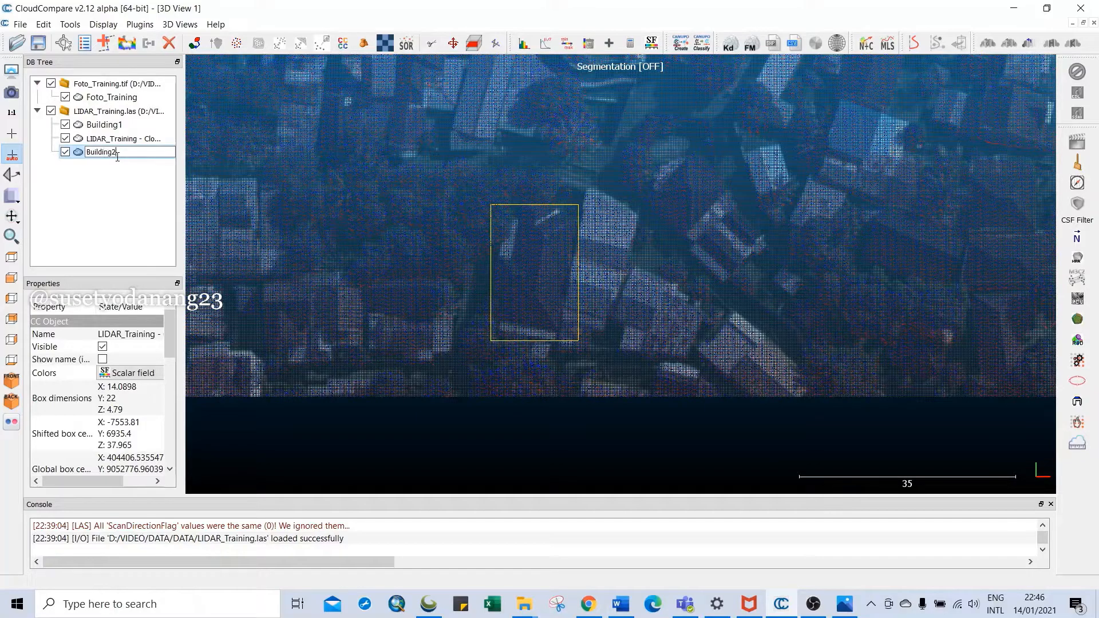
pyautogui.press('Return')
# Step: Segment the round tree crown beside the terraced fields, about 16 by 20 units, out of the LIDAR_Training cloud with a polygon, keeping the inside points
pyautogui.scroll(-3, 478, 221)
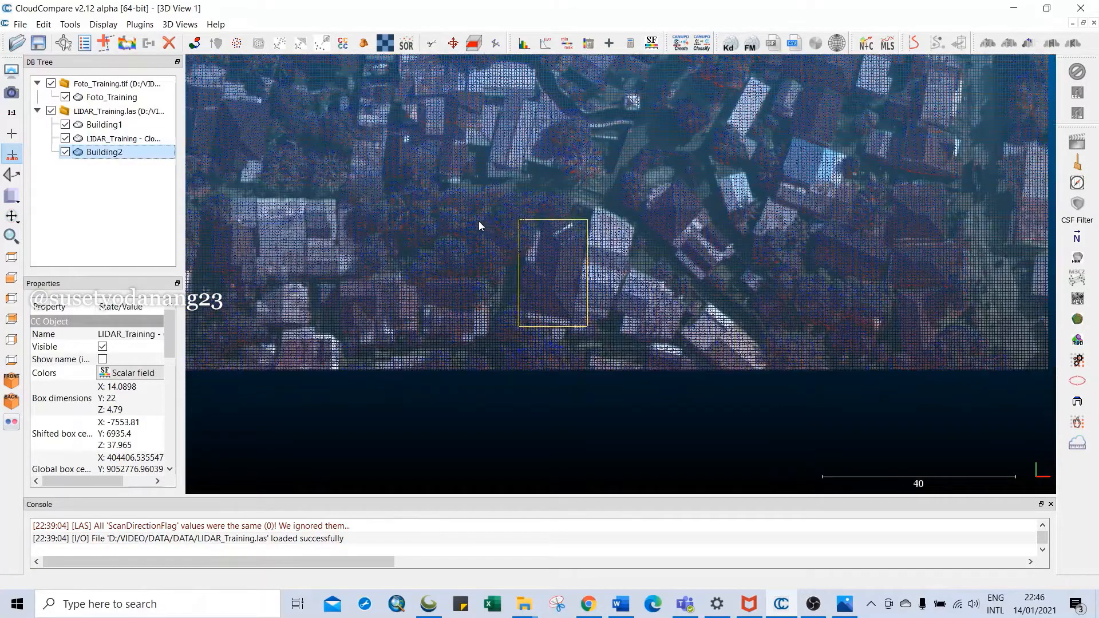
pyautogui.scroll(-2, 482, 220)
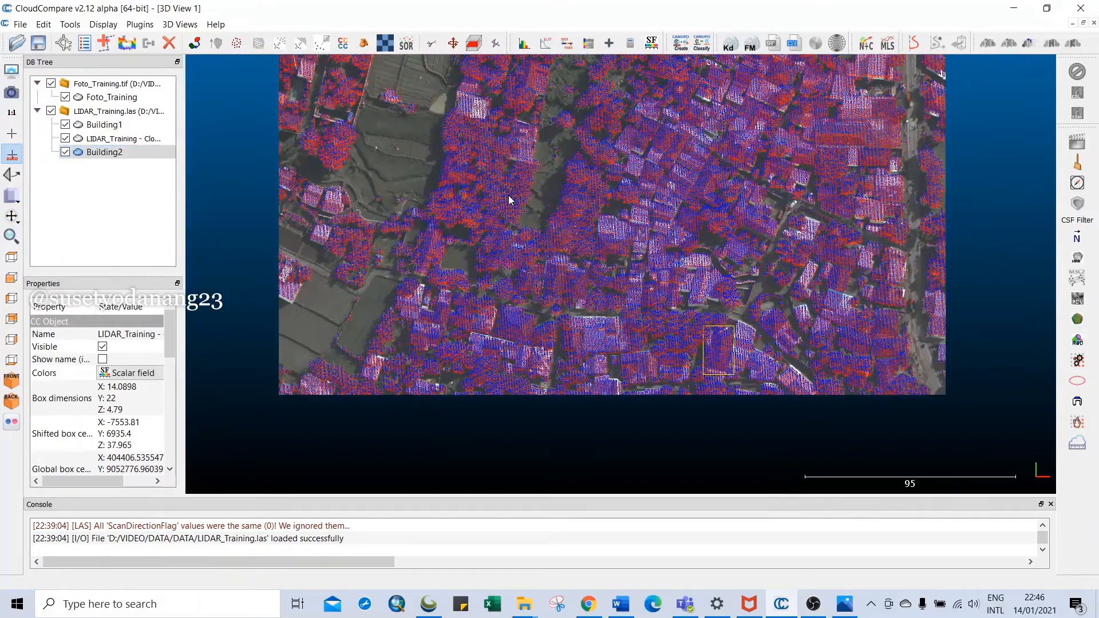
pyautogui.scroll(3, 512, 198)
pyautogui.scroll(5, 449, 301)
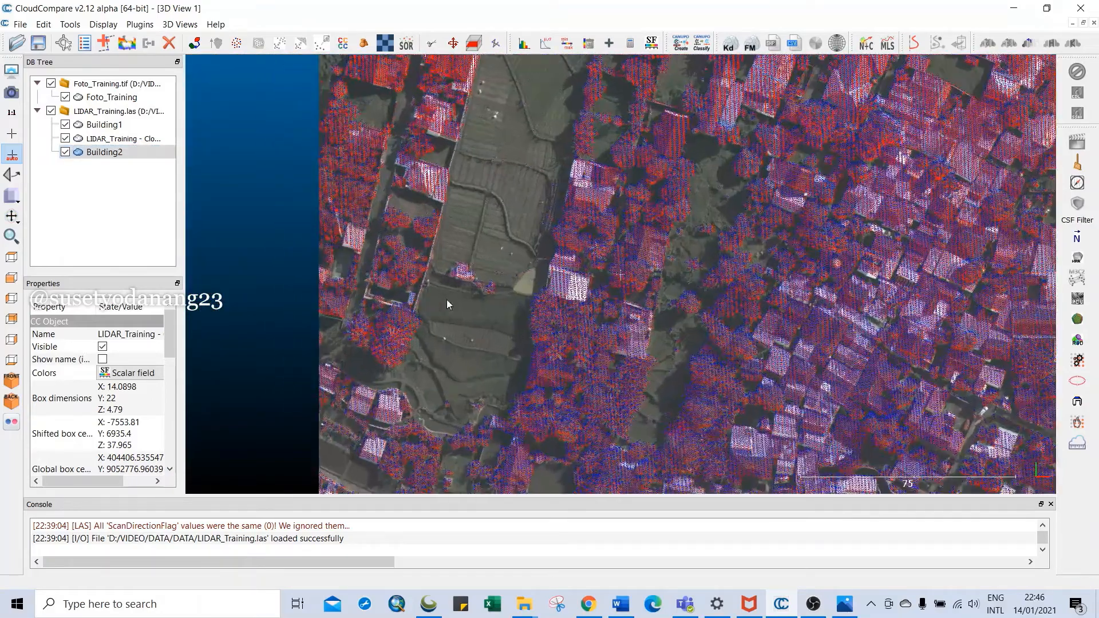
pyautogui.moveTo(369, 373); pyautogui.dragTo(425, 291, button='right')
pyautogui.scroll(3, 430, 292)
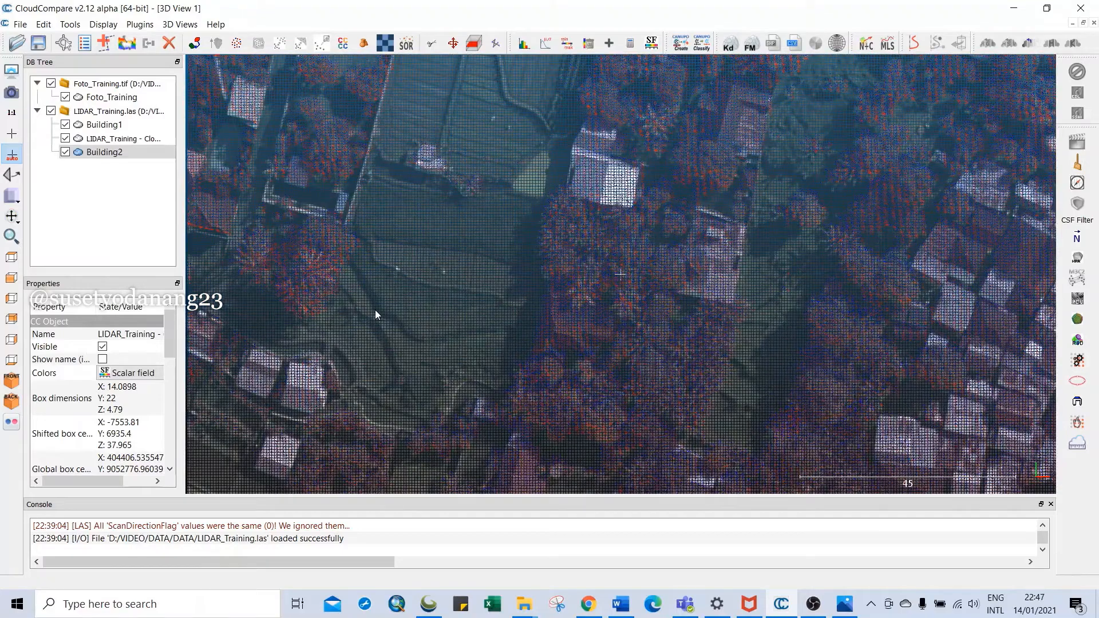
pyautogui.scroll(4, 361, 306)
pyautogui.moveTo(297, 289); pyautogui.dragTo(632, 294, button='right')
pyautogui.scroll(1, 586, 252)
pyautogui.click(116, 140)
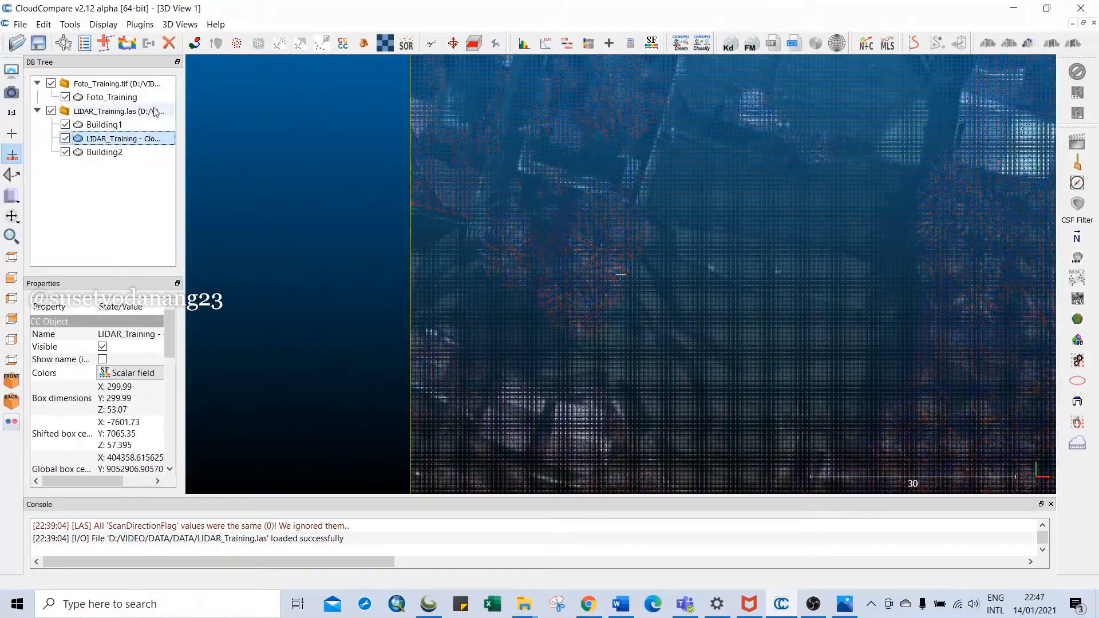
pyautogui.click(432, 44)
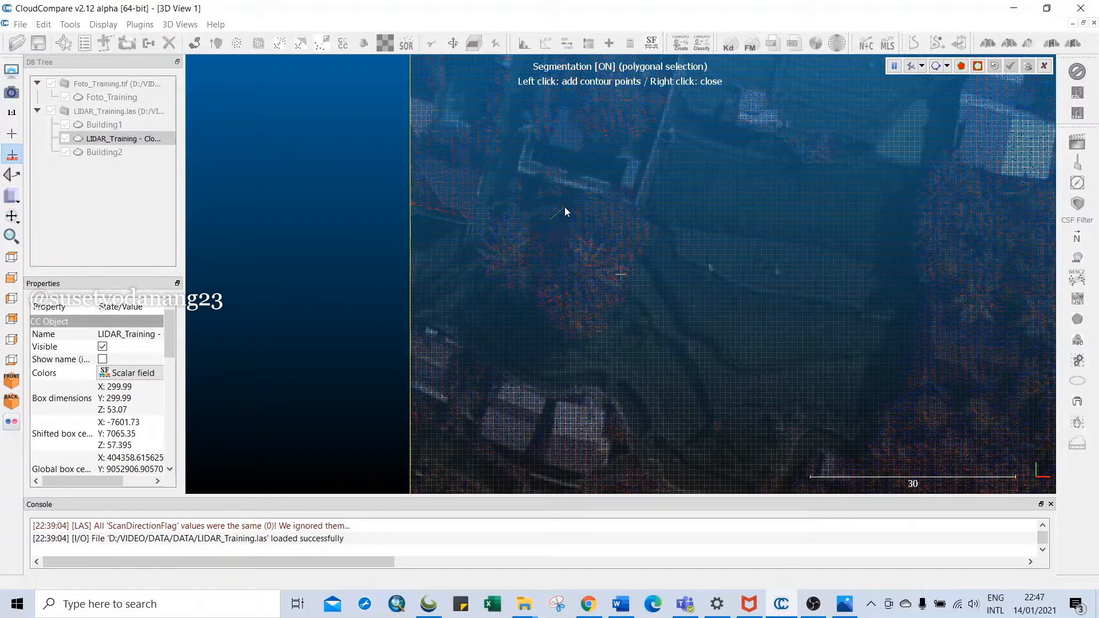
pyautogui.click(616, 201)
pyautogui.click(632, 210)
pyautogui.click(646, 230)
pyautogui.click(647, 245)
pyautogui.click(614, 305)
pyautogui.click(608, 318)
pyautogui.click(594, 333)
pyautogui.click(568, 336)
pyautogui.click(542, 325)
pyautogui.rightClick(546, 235)
pyautogui.press('space')
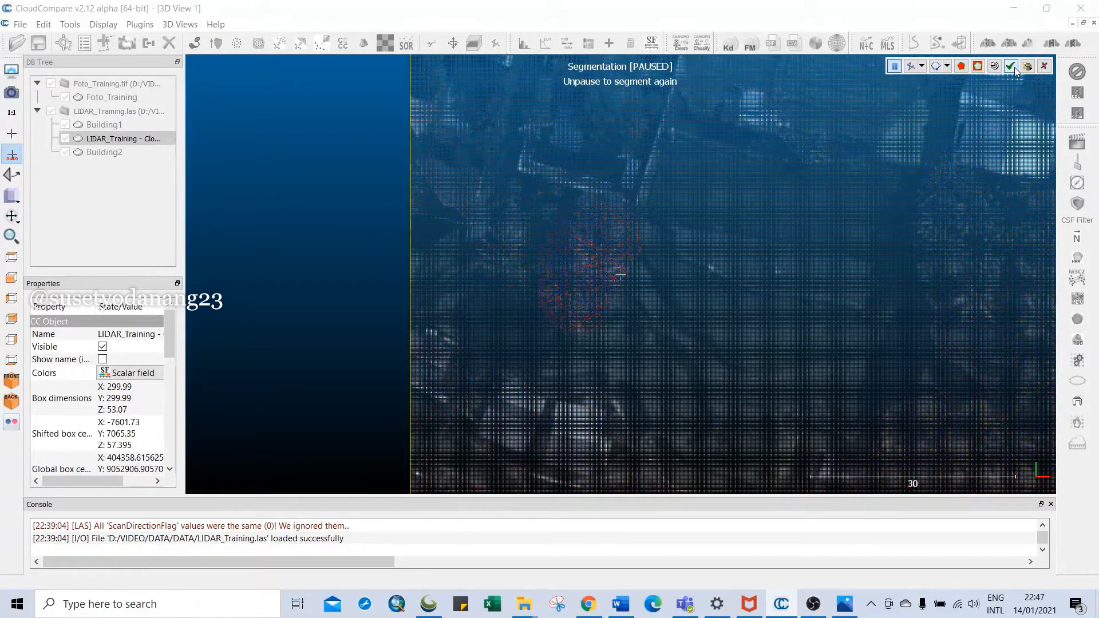
pyautogui.click(1011, 67)
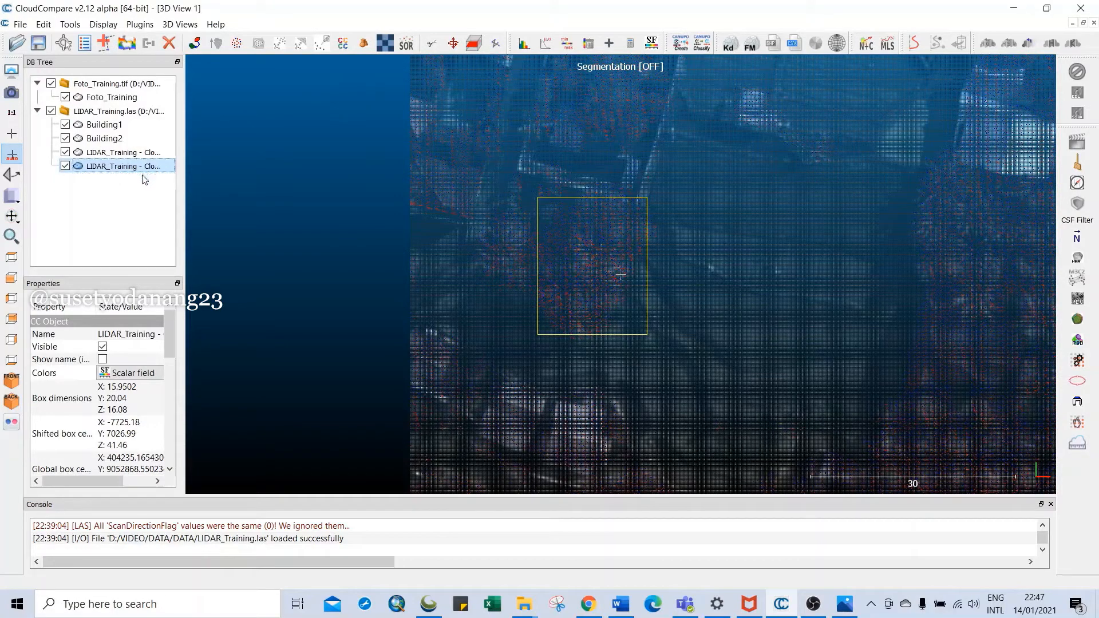
# Step: Rename the segmented tree crown cloud as Vegetation1
pyautogui.press('F2')
pyautogui.write('Vegetat')
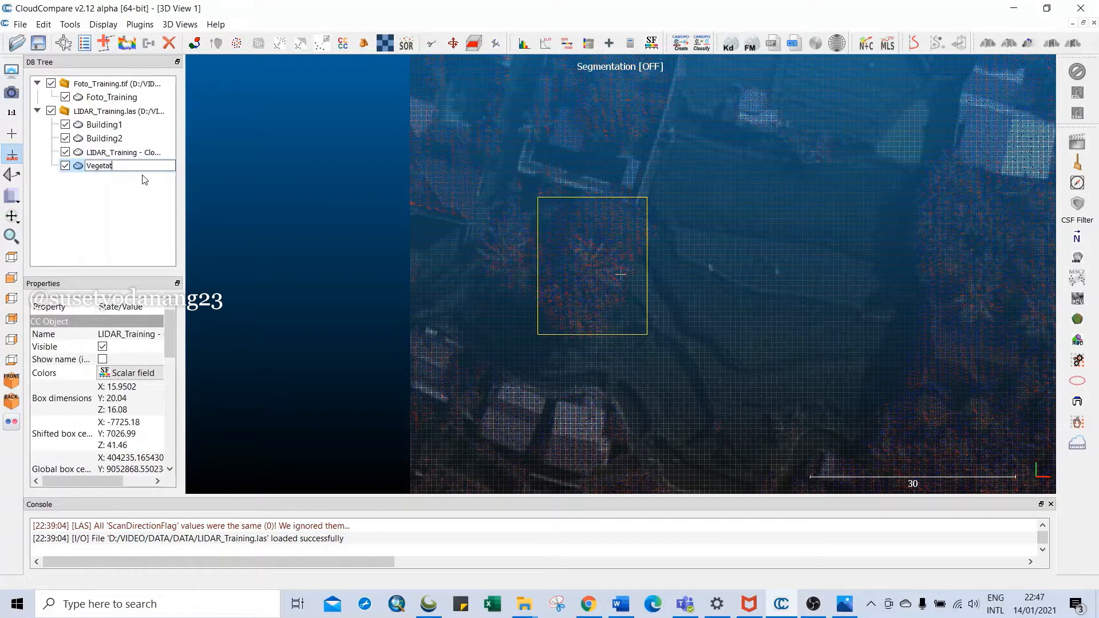
pyautogui.write('ion1')
pyautogui.press('Return')
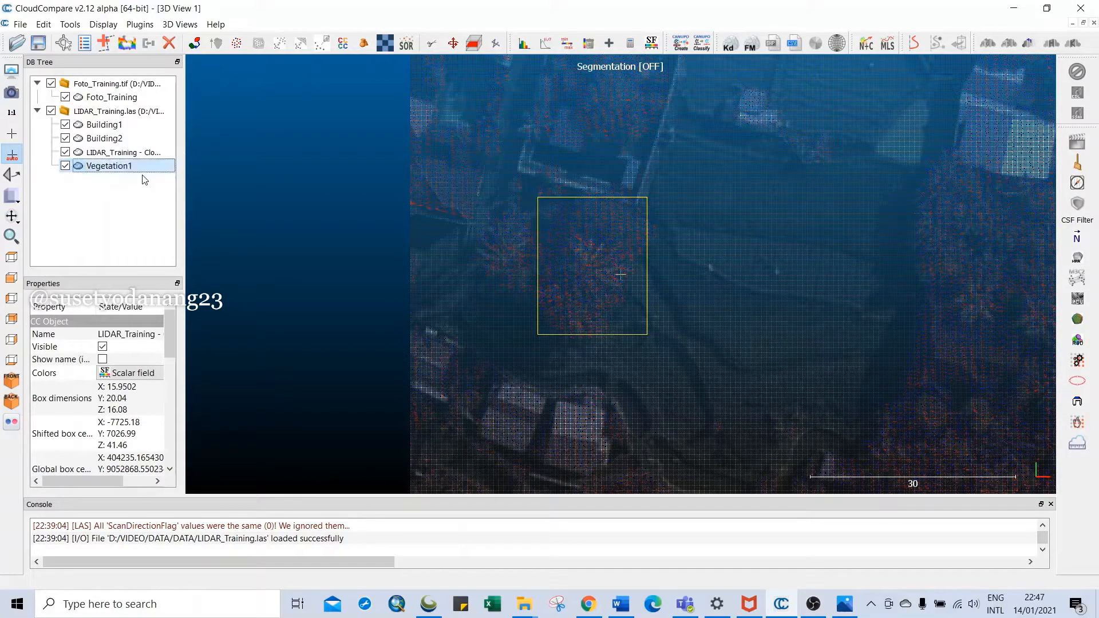
# Step: Segment the tree patch just east of the small white roof, about 9.8 by 13.2 units, out of the LIDAR_Training cloud with a polygon, keeping the inside points
pyautogui.scroll(-5, 712, 266)
pyautogui.moveTo(703, 280); pyautogui.dragTo(650, 136, button='right')
pyautogui.scroll(2, 651, 317)
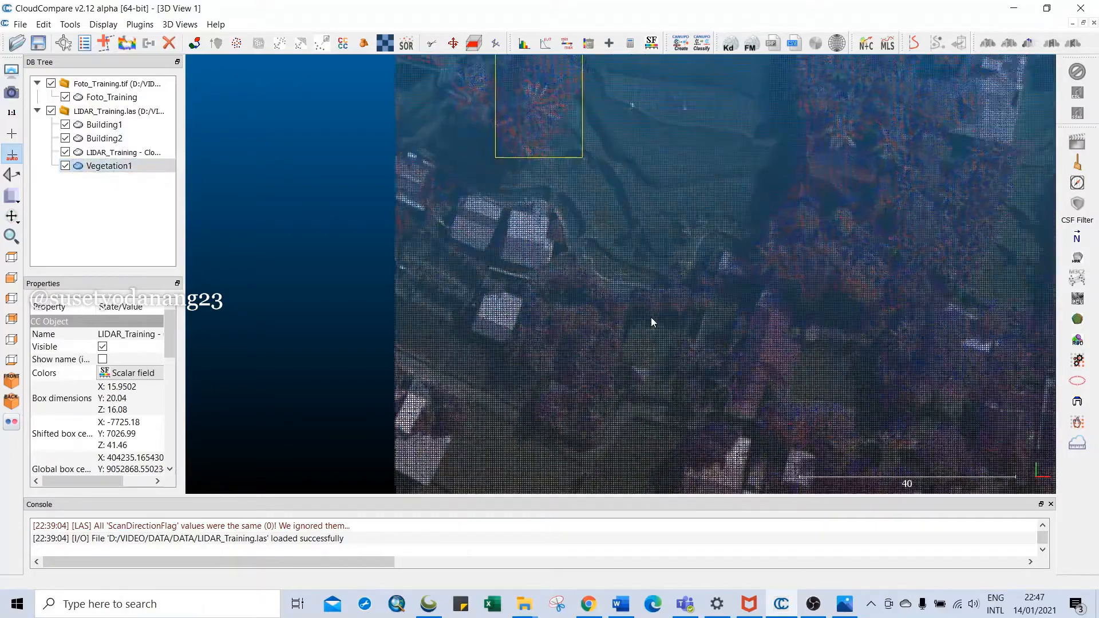
pyautogui.scroll(5, 651, 323)
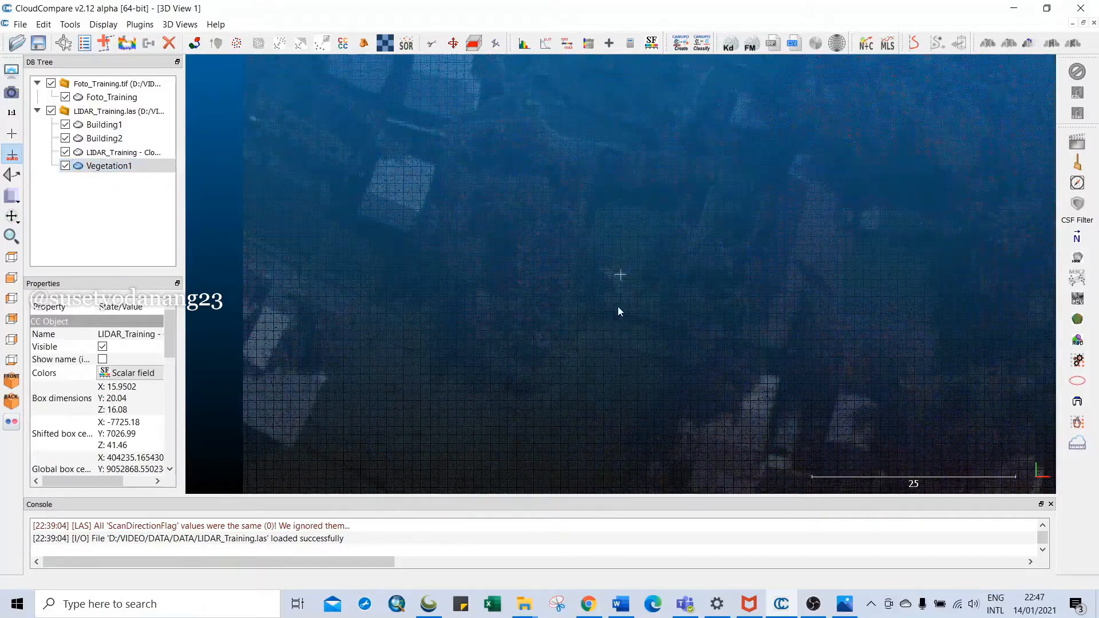
pyautogui.moveTo(613, 304); pyautogui.dragTo(570, 336, button='right')
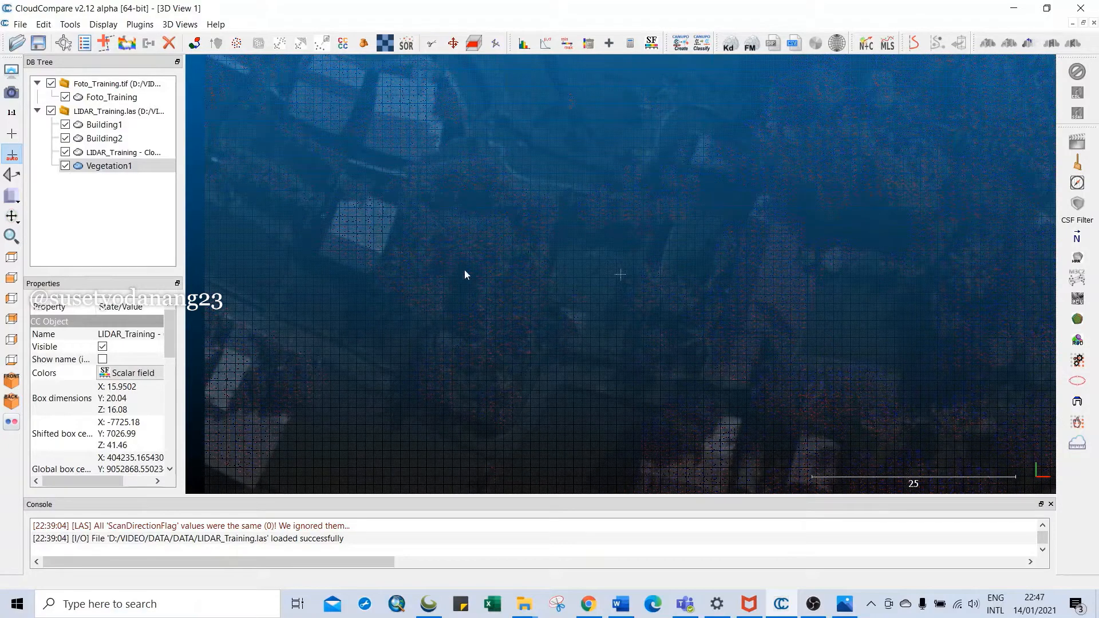
pyautogui.click(132, 152)
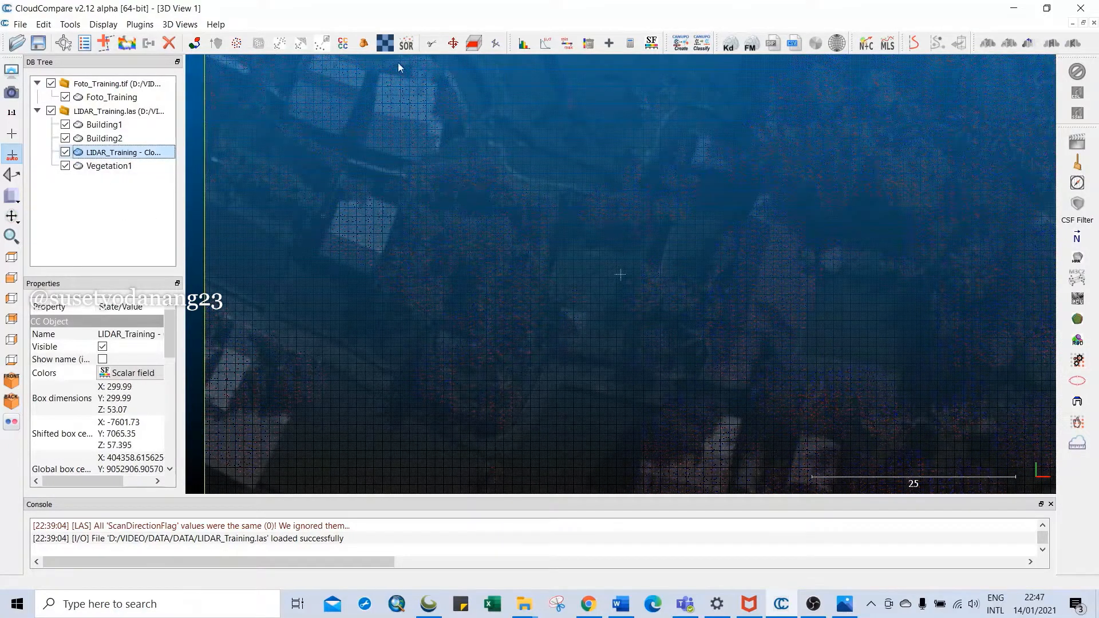
pyautogui.click(432, 43)
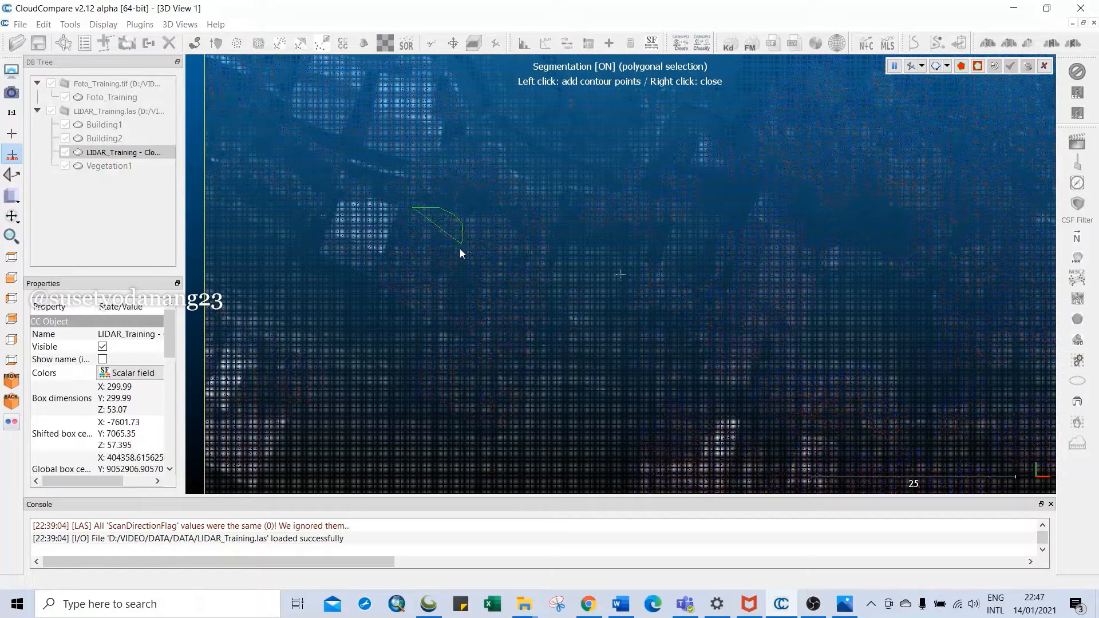
pyautogui.click(447, 303)
pyautogui.click(432, 316)
pyautogui.click(405, 313)
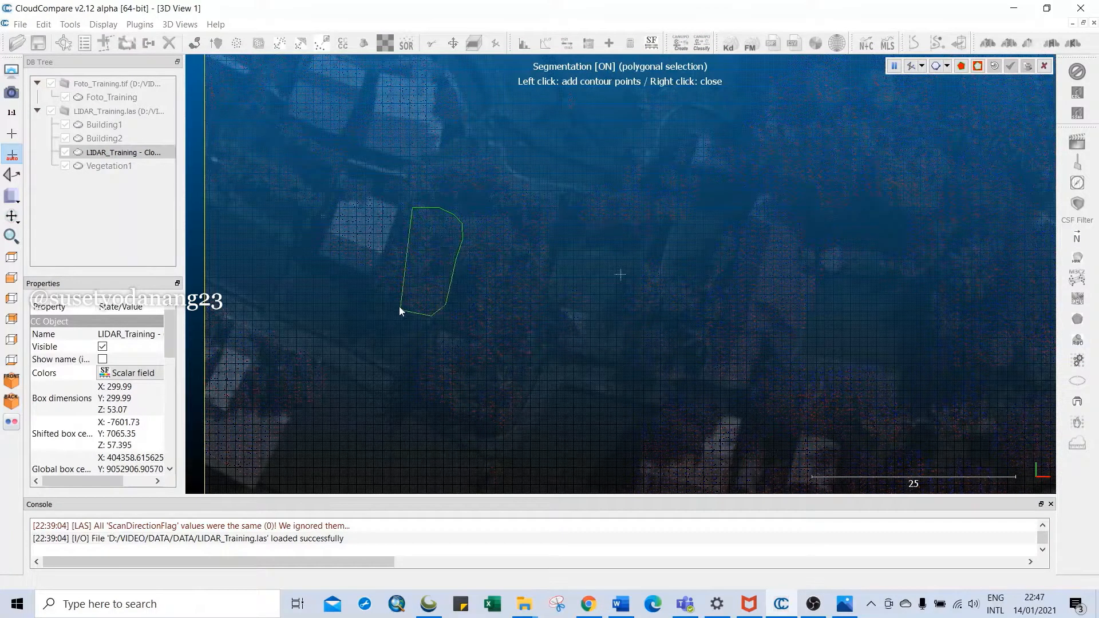
pyautogui.click(381, 274)
pyautogui.rightClick(402, 229)
pyautogui.click(962, 66)
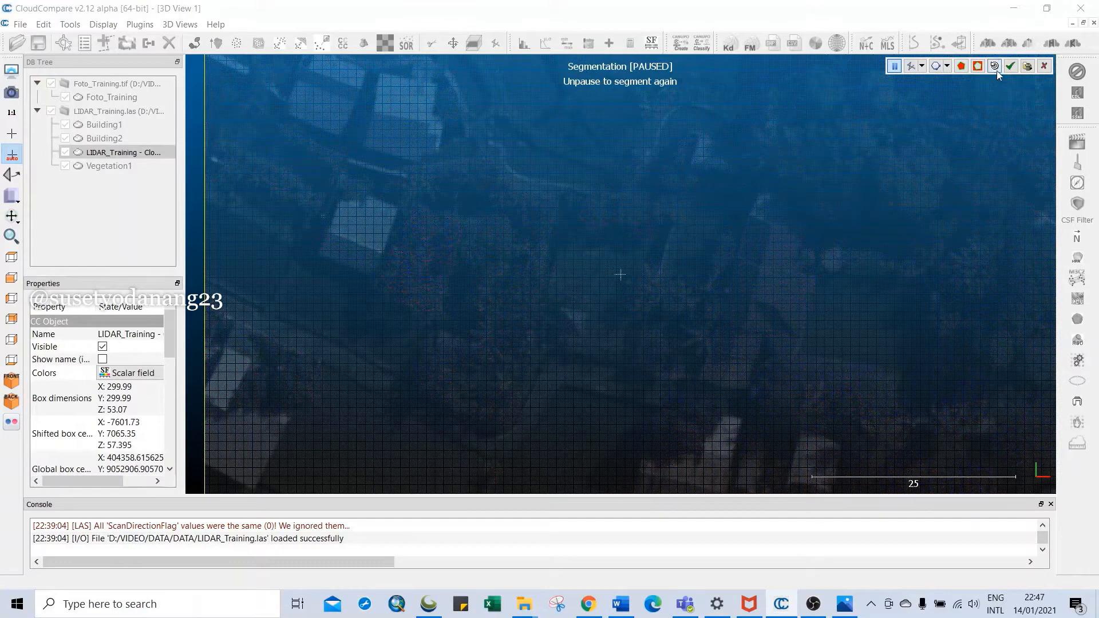
pyautogui.click(1010, 66)
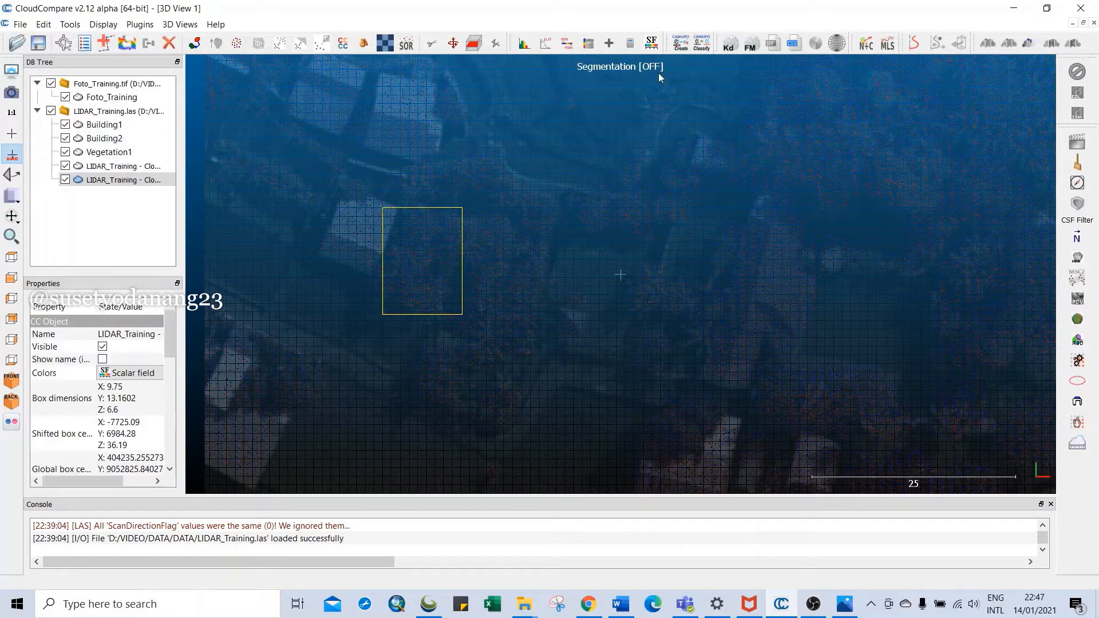
# Step: Rename the segmented tree patch cloud as Vegetation2
pyautogui.click(118, 182)
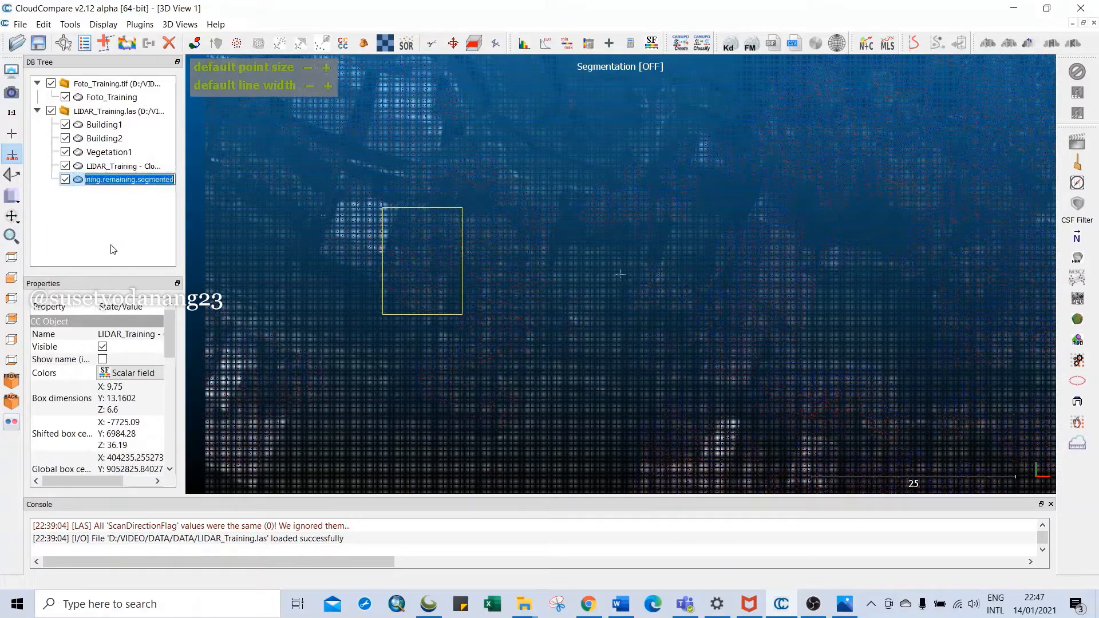
pyautogui.write('Vegetation2')
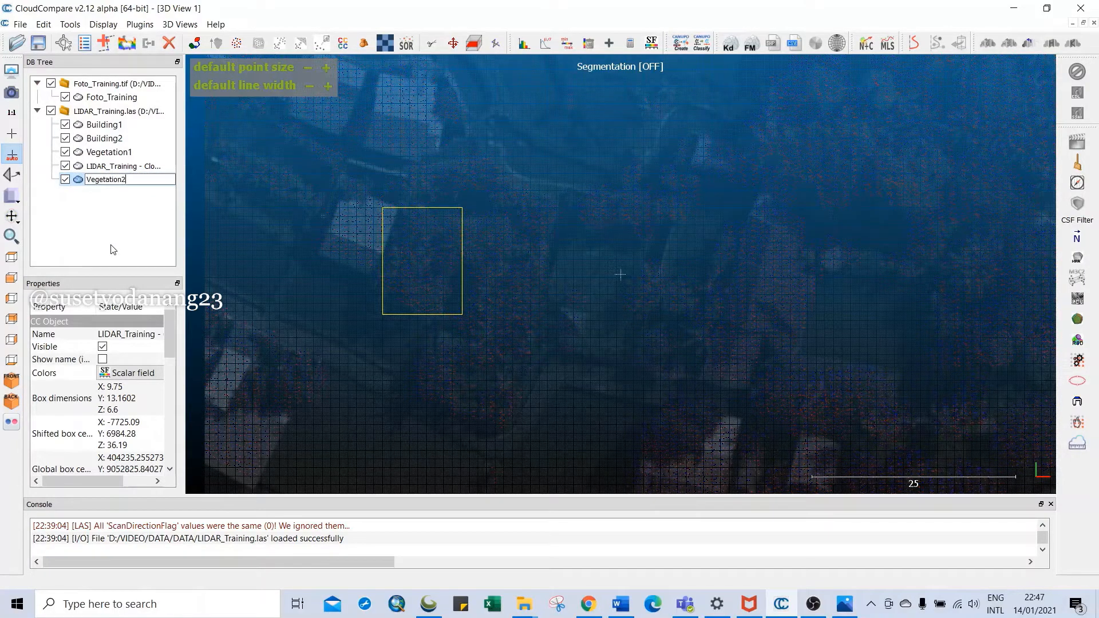
pyautogui.press('Return')
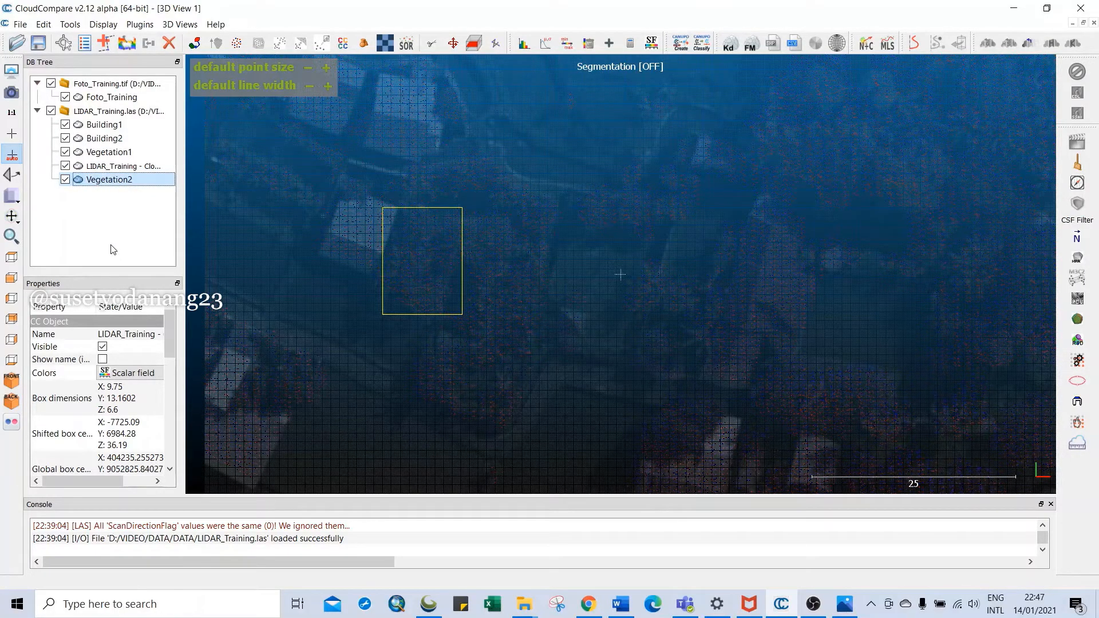
# Step: Merge the Building1 and Building2 clouds into one, generating a scalar field with the original cloud index
pyautogui.scroll(-5, 513, 243)
pyautogui.scroll(-2, 514, 246)
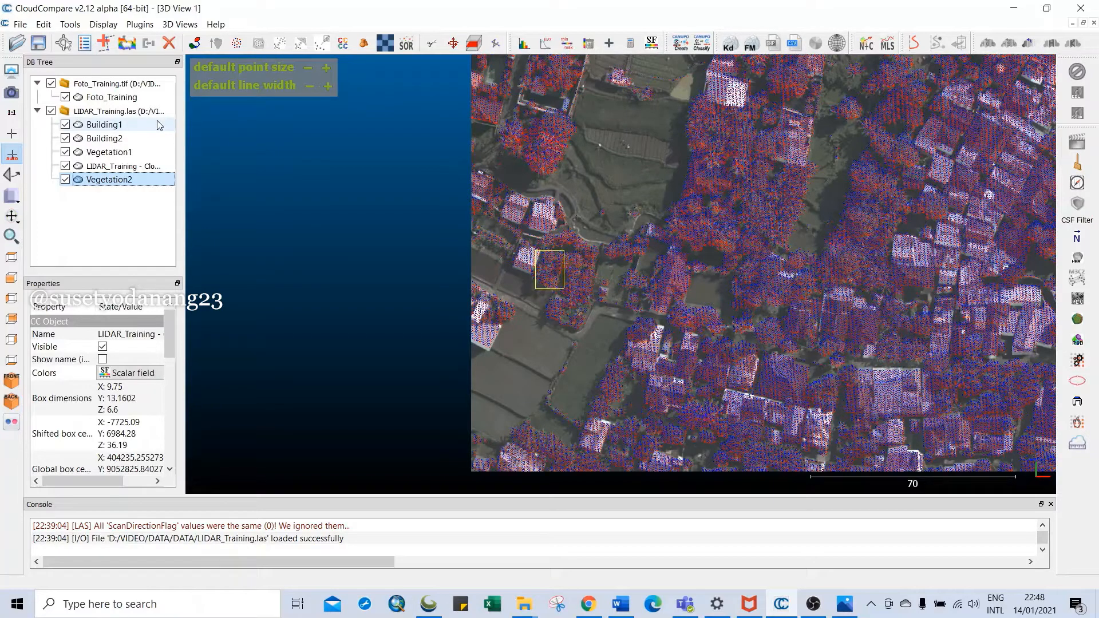
pyautogui.click(126, 129)
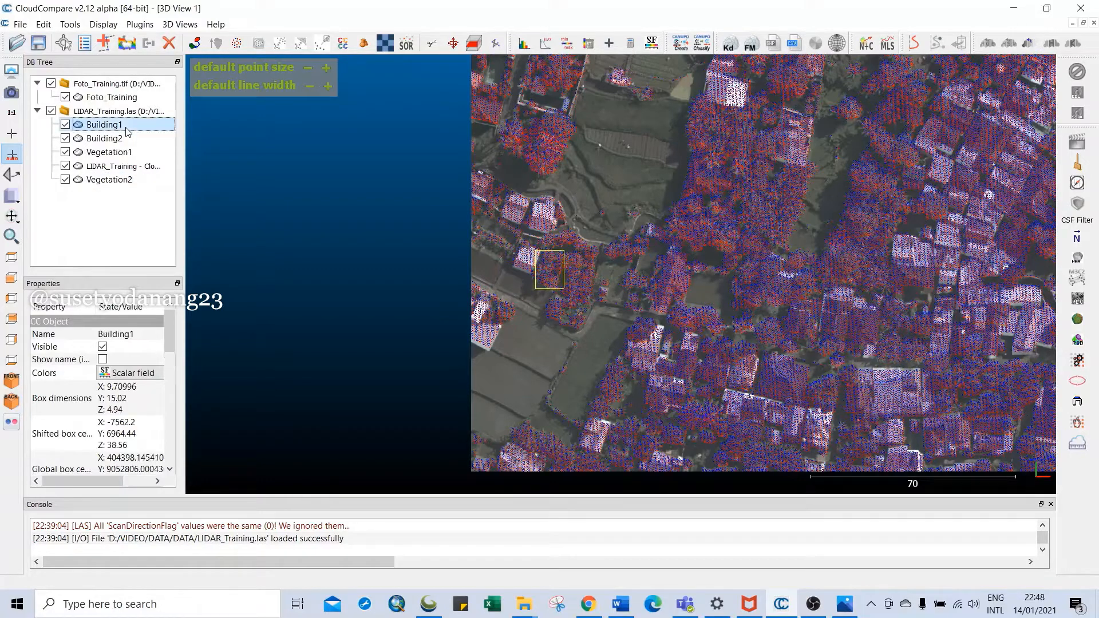
pyautogui.keyDown('ctrl'); pyautogui.click(123, 138); pyautogui.keyUp('ctrl')
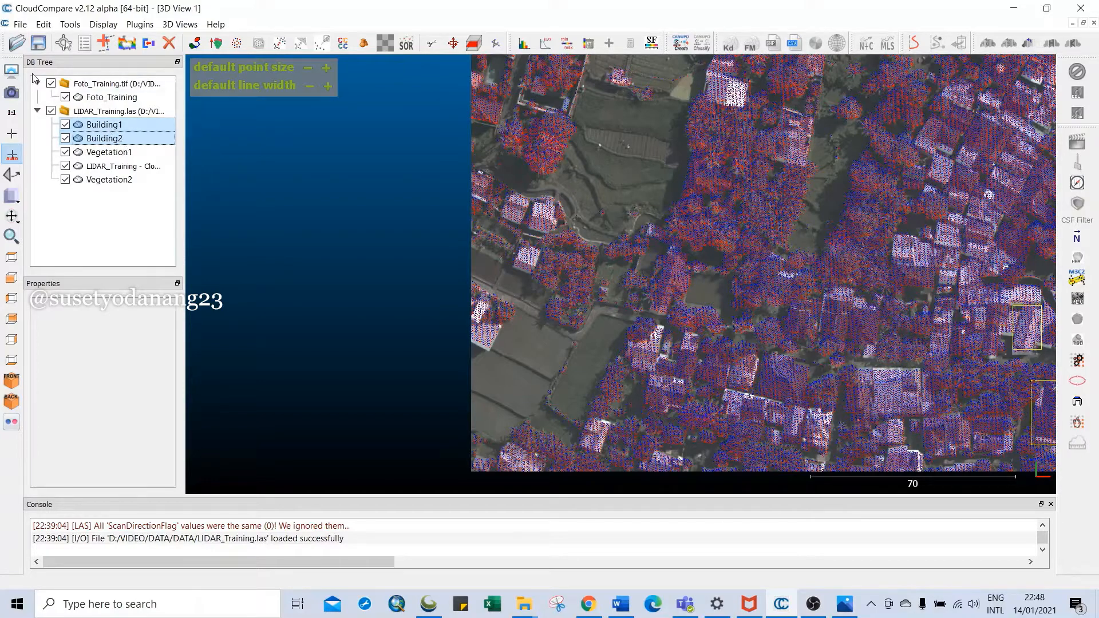
pyautogui.click(48, 27)
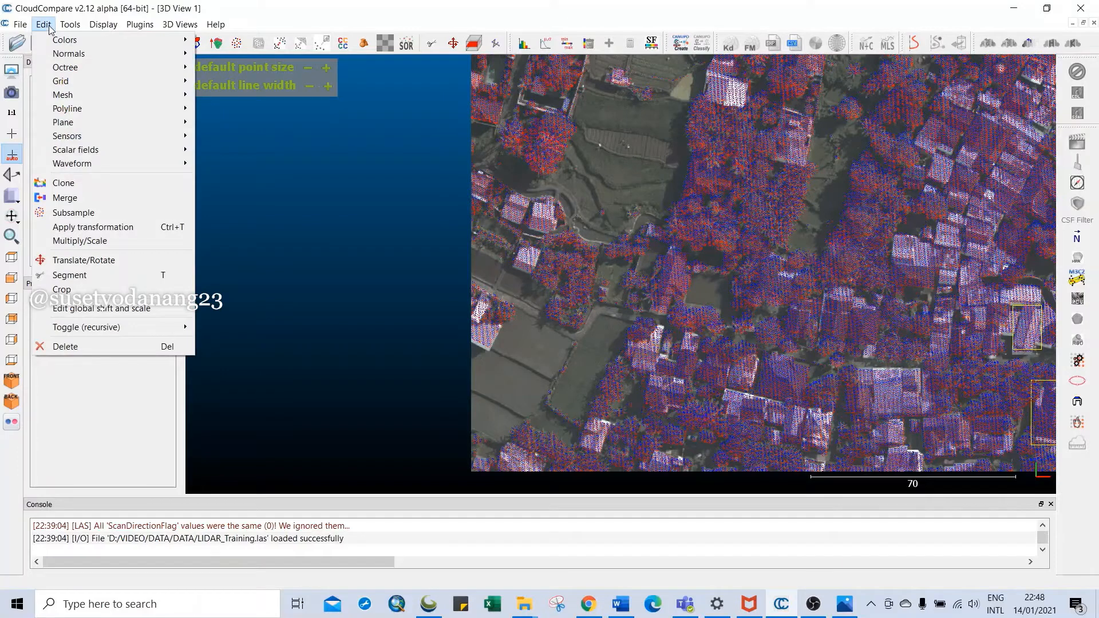
pyautogui.click(78, 199)
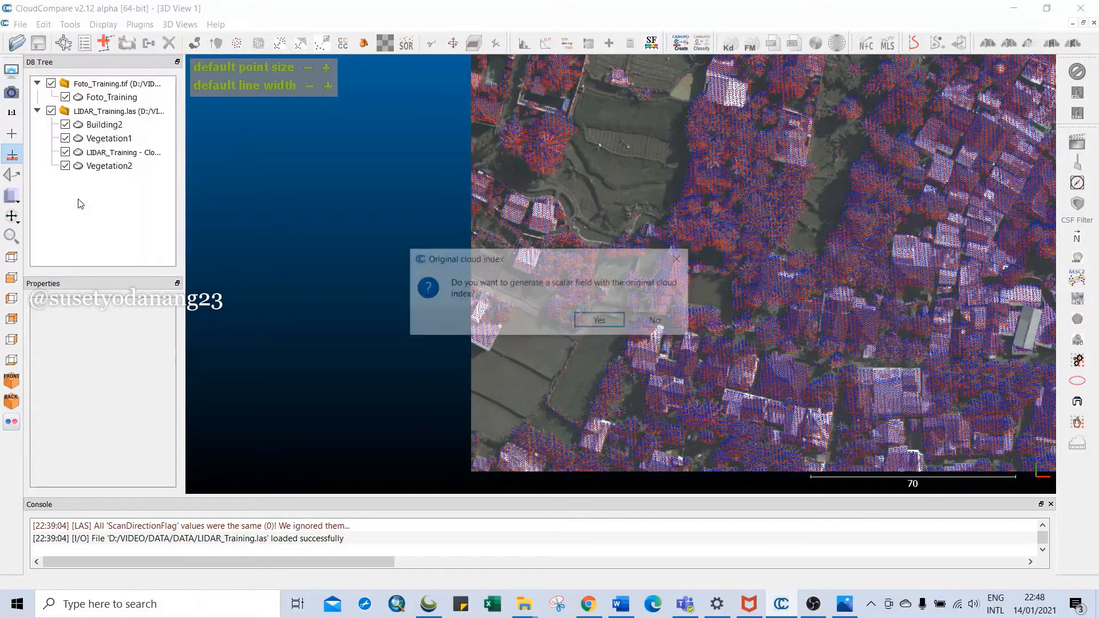
pyautogui.click(602, 319)
# Step: Rename the merged building cloud as Building
pyautogui.click(134, 166)
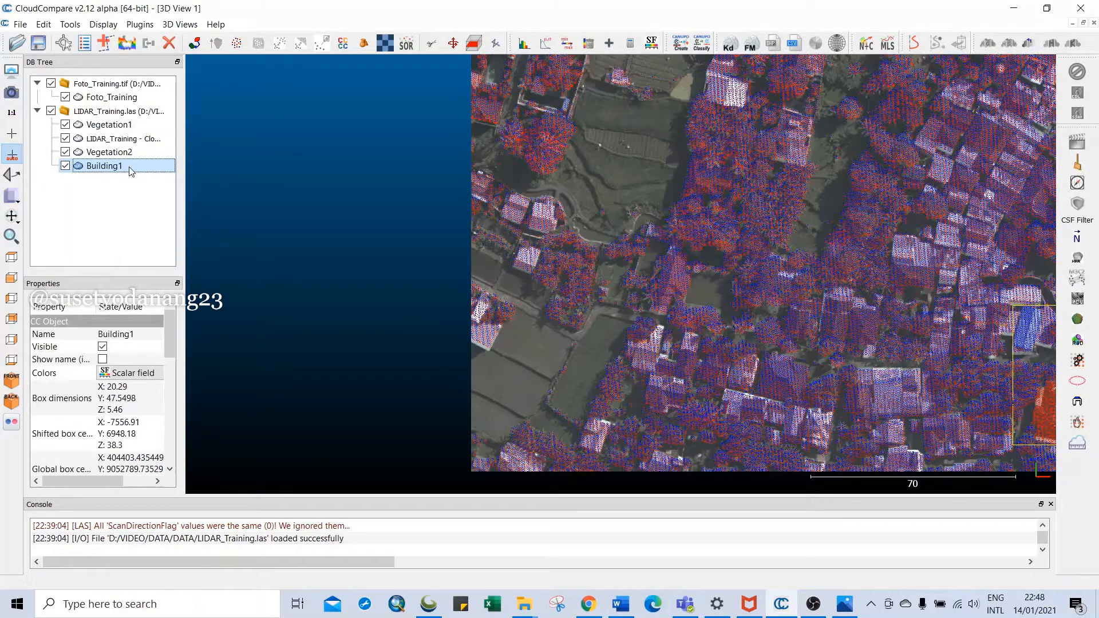
pyautogui.doubleClick(131, 168)
pyautogui.press('BackSpace')
pyautogui.press('Return')
# Step: Merge the Vegetation1 and Vegetation2 clouds into one, generating a scalar field with the original cloud index
pyautogui.click(115, 125)
pyautogui.click(121, 126)
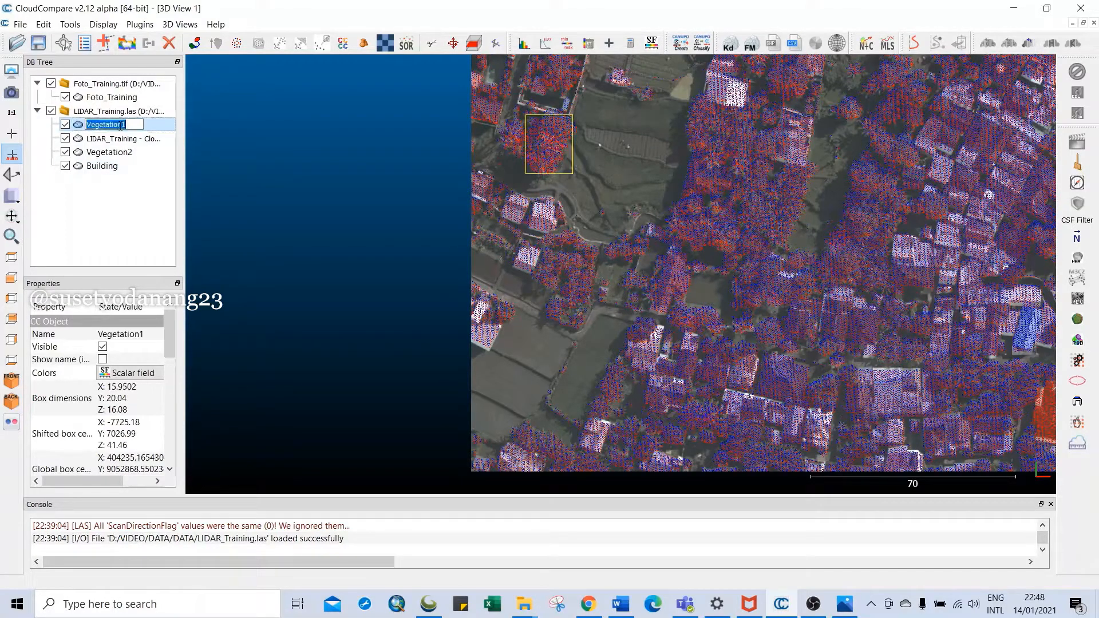
pyautogui.press('Return')
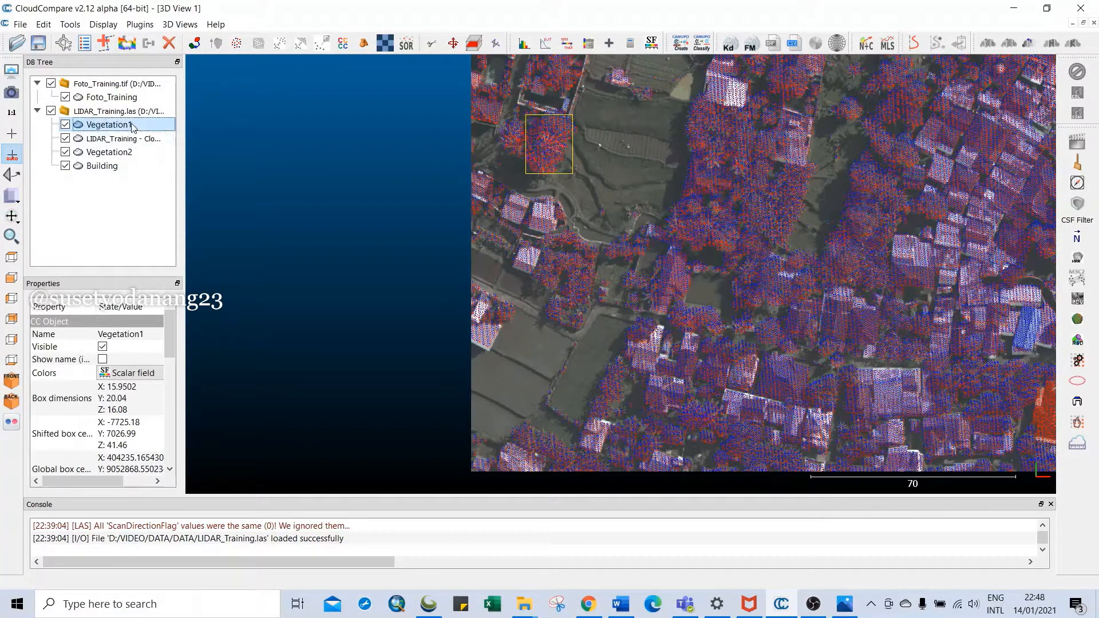
pyautogui.keyDown('ctrl'); pyautogui.click(121, 153); pyautogui.keyUp('ctrl')
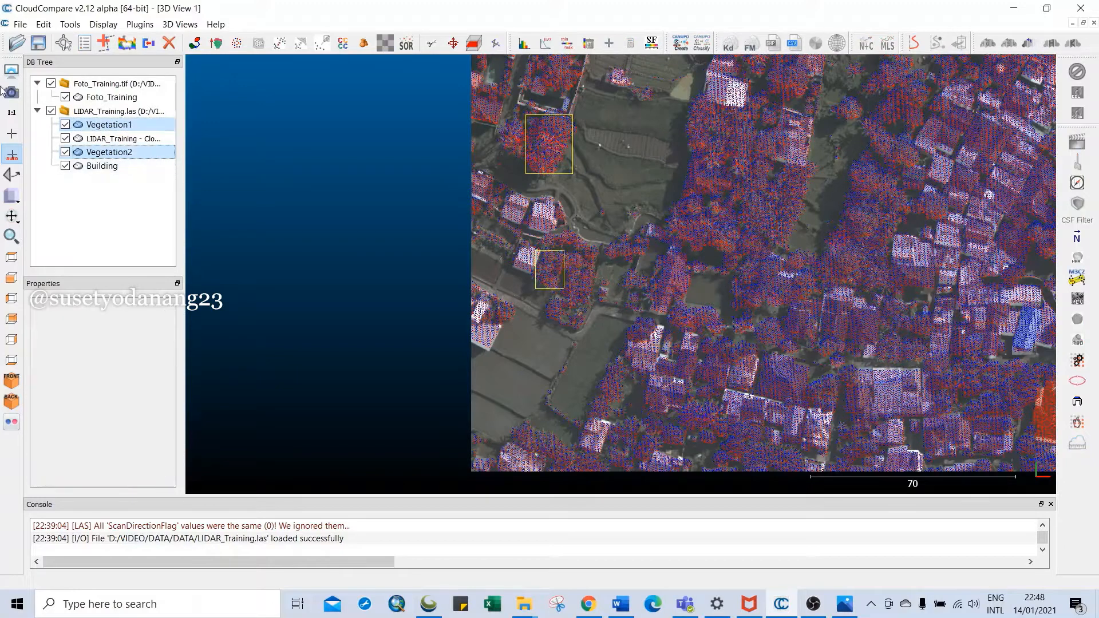
pyautogui.click(44, 24)
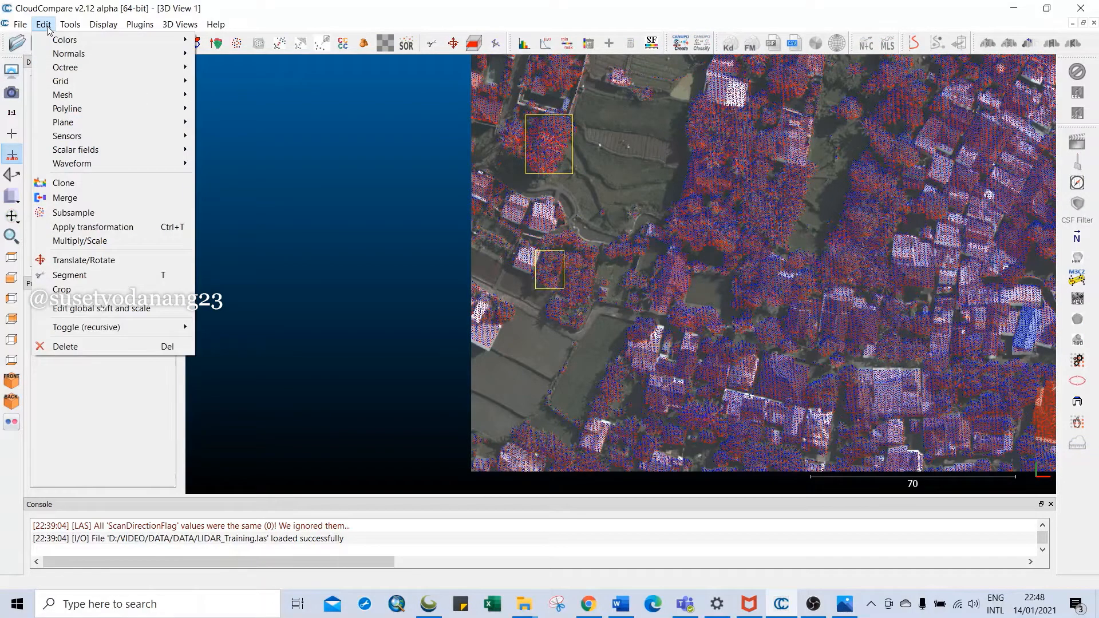
pyautogui.click(74, 199)
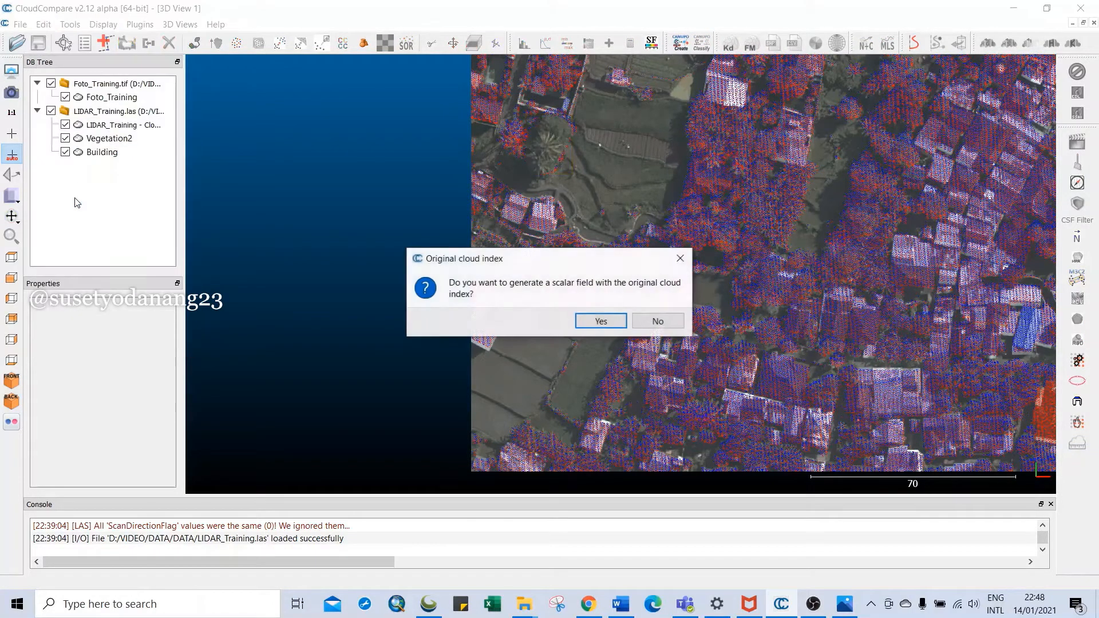
pyautogui.click(592, 321)
# Step: Rename the merged vegetation cloud as Vegetation
pyautogui.click(129, 153)
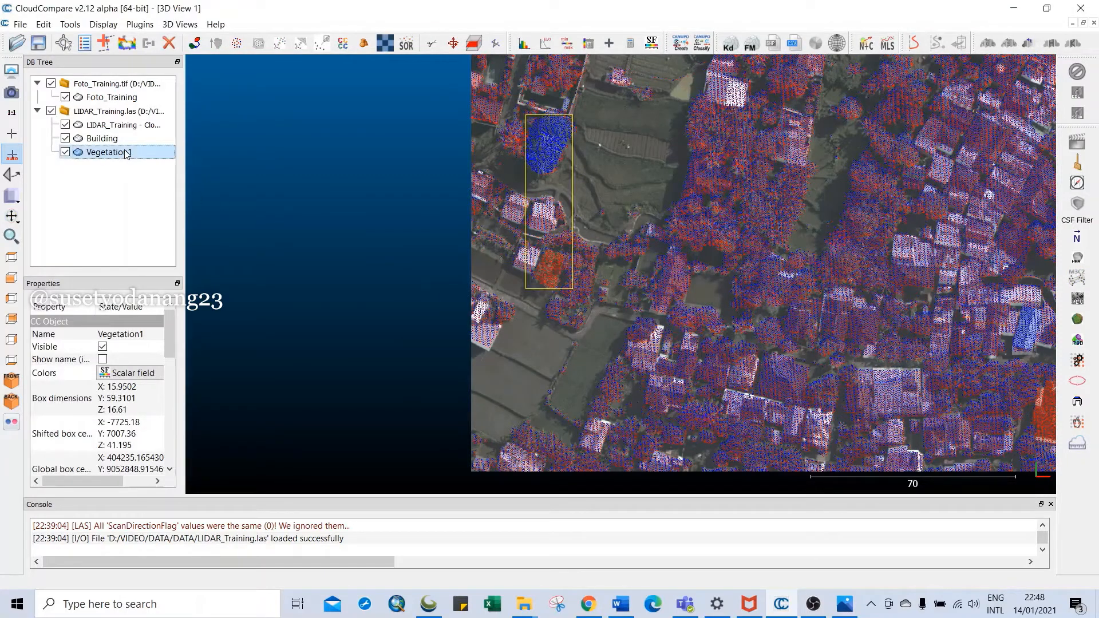
pyautogui.click(139, 156)
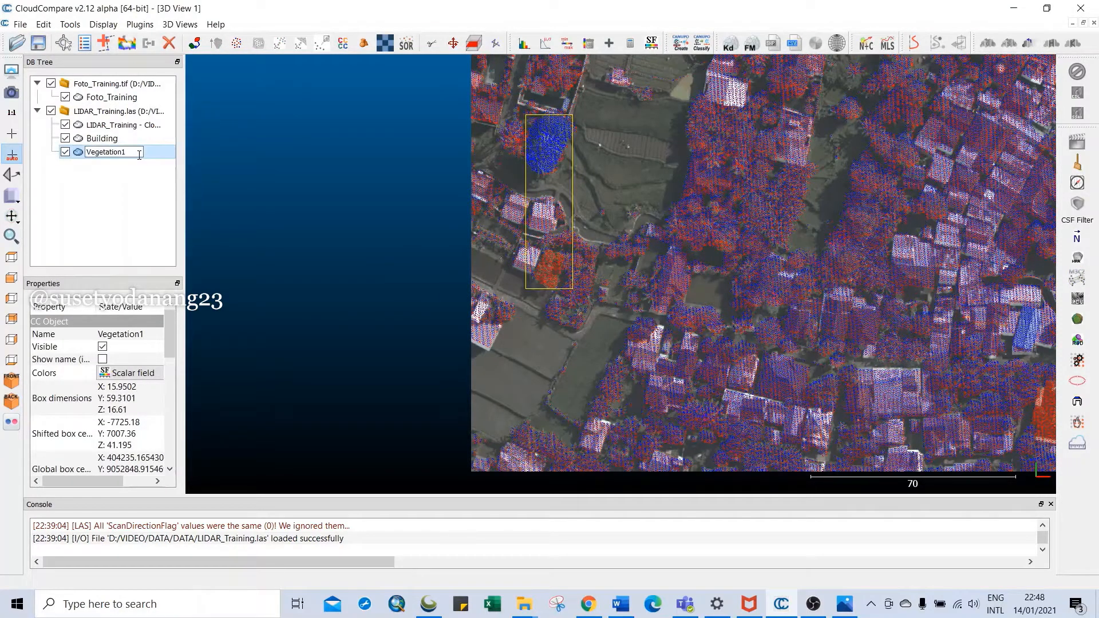
pyautogui.press('BackSpace')
pyautogui.press('Return')
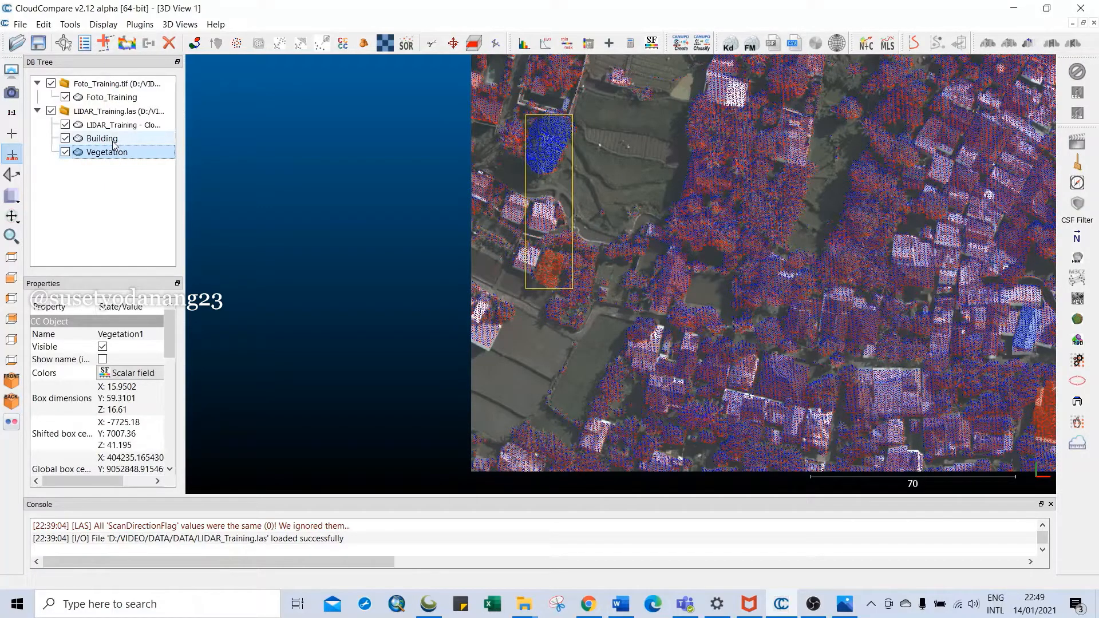
# Step: Start saving the Building cloud and create a new folder named Training inside D:/VIDEO/DATA/DATA
pyautogui.click(114, 145)
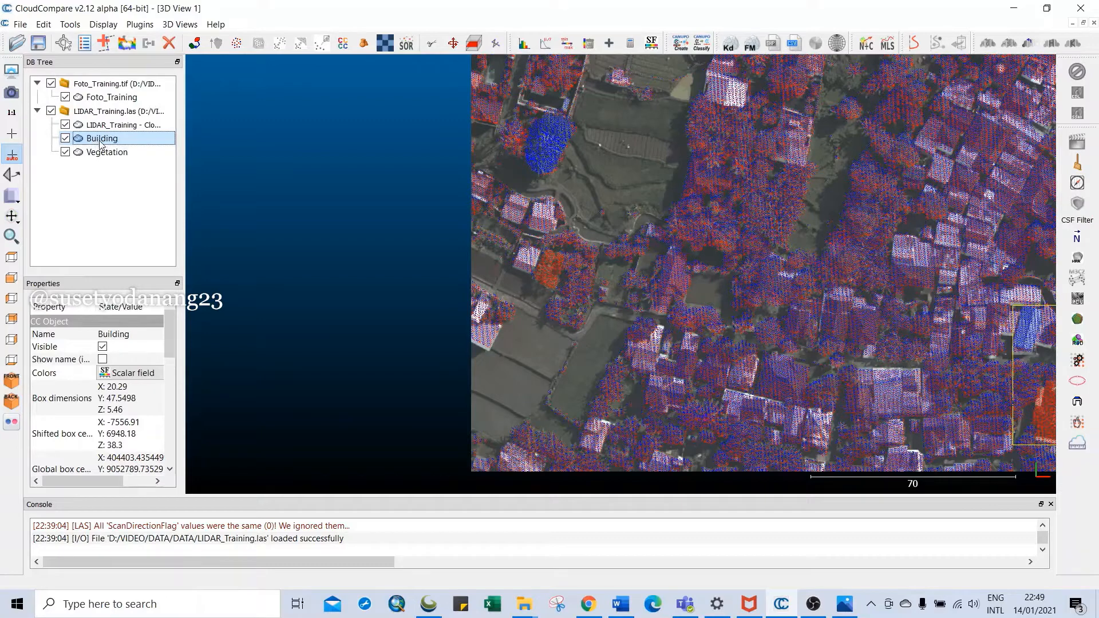
pyautogui.click(38, 46)
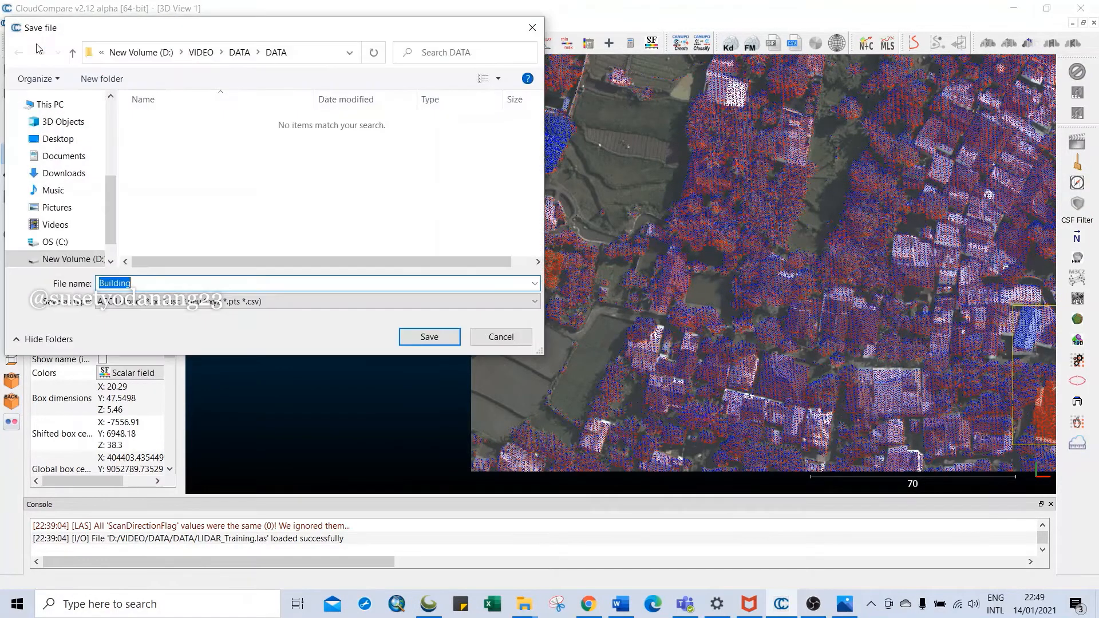
pyautogui.click(239, 52)
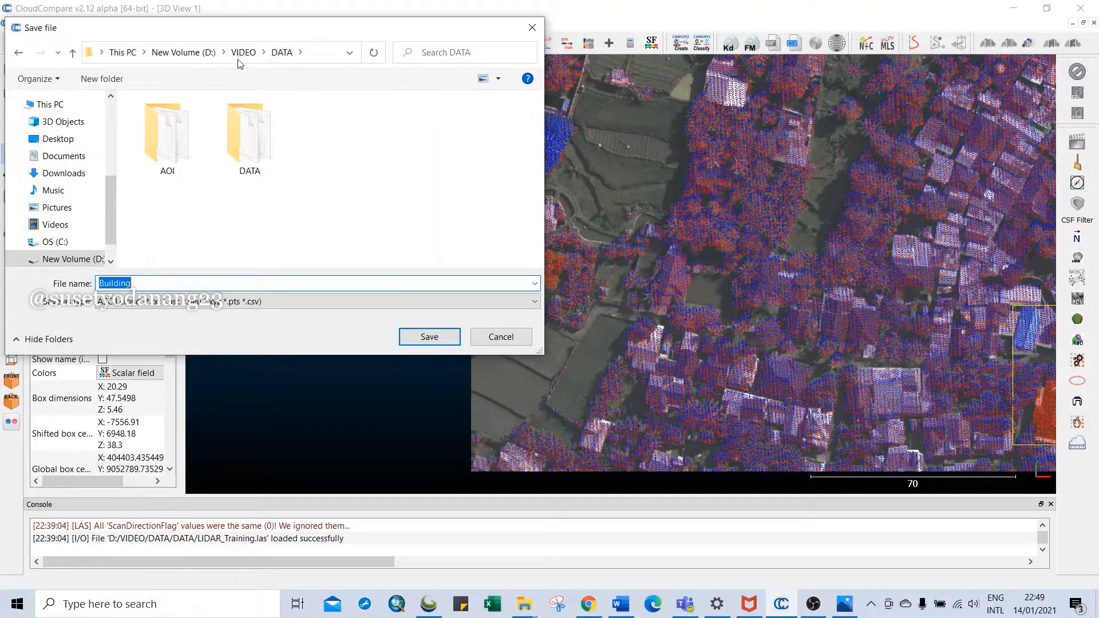
pyautogui.doubleClick(246, 166)
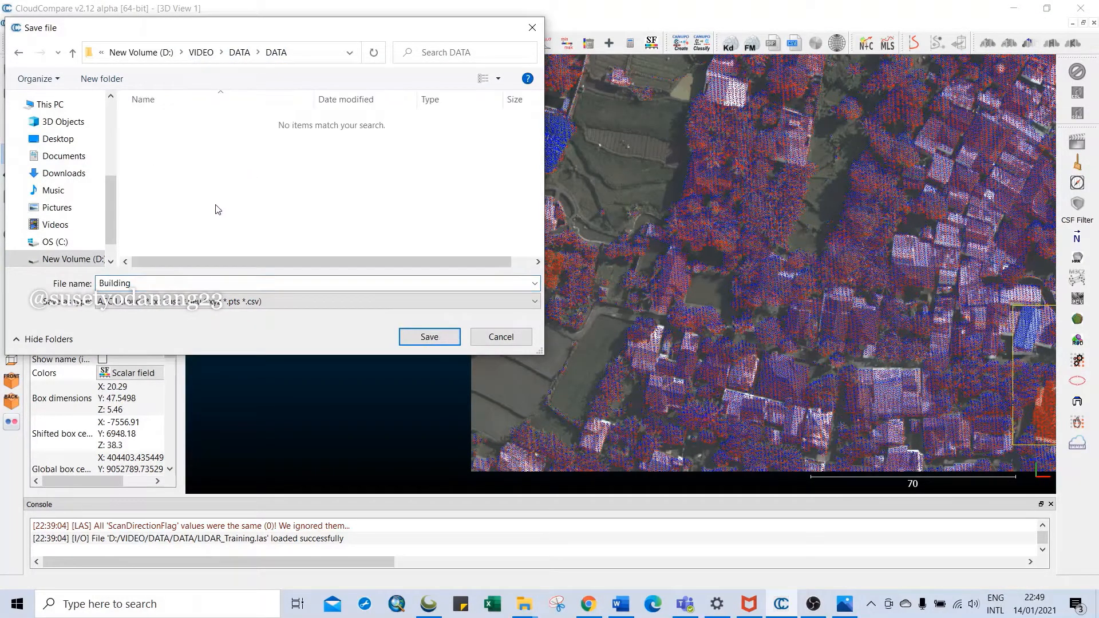
pyautogui.rightClick(256, 190)
pyautogui.moveTo(351, 342)
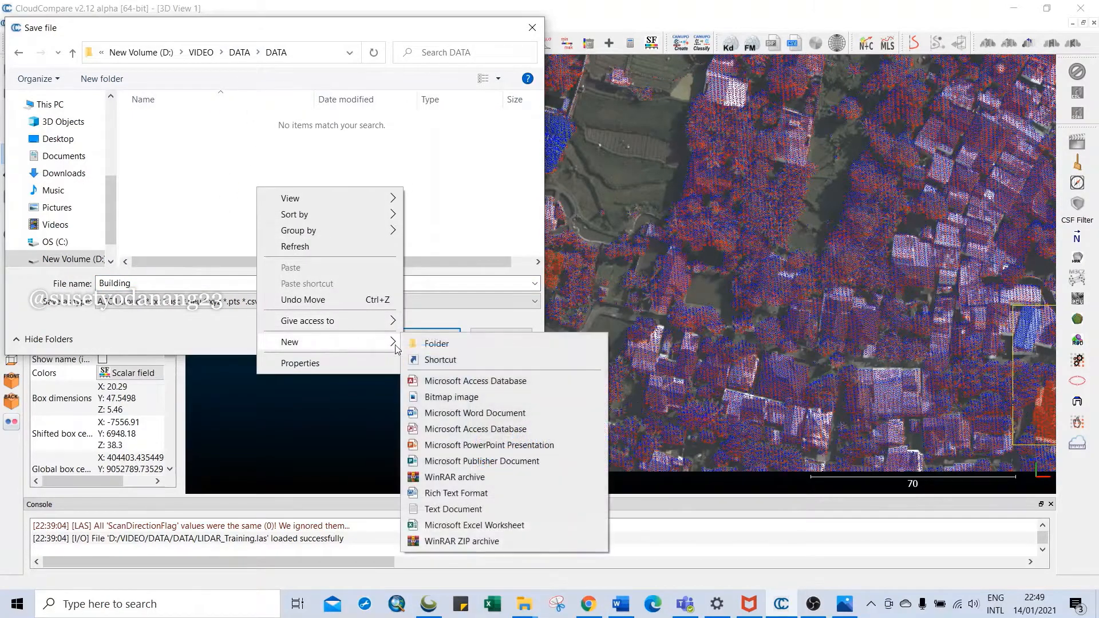
pyautogui.click(431, 345)
pyautogui.write('Training')
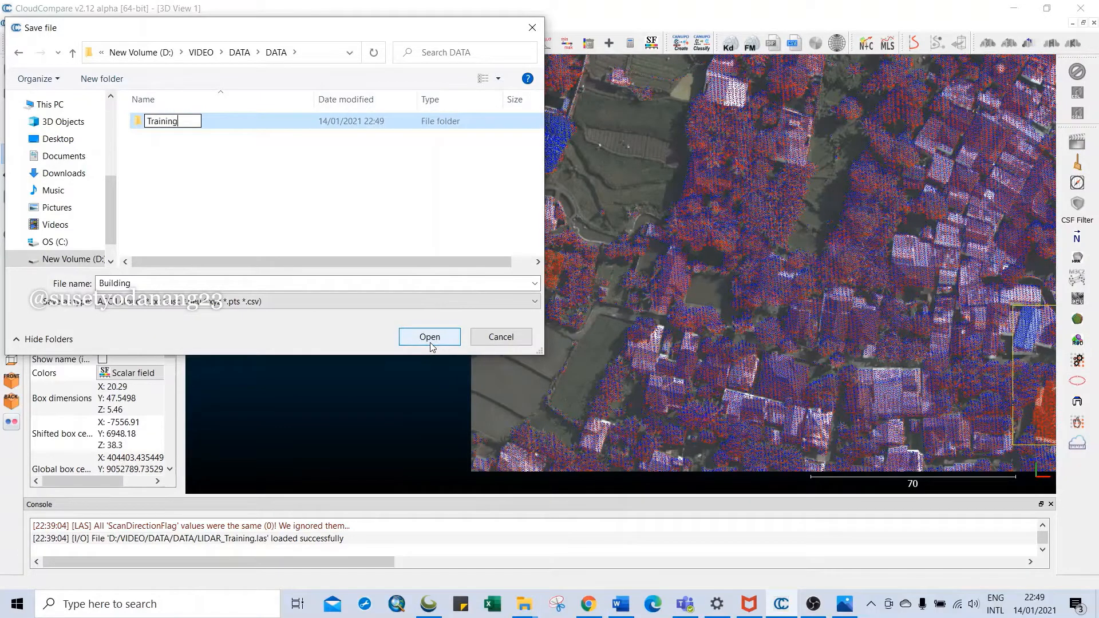
# Step: Save the Building cloud as an ASCII file named Building in the Training folder, keeping the default export options
pyautogui.click(431, 342)
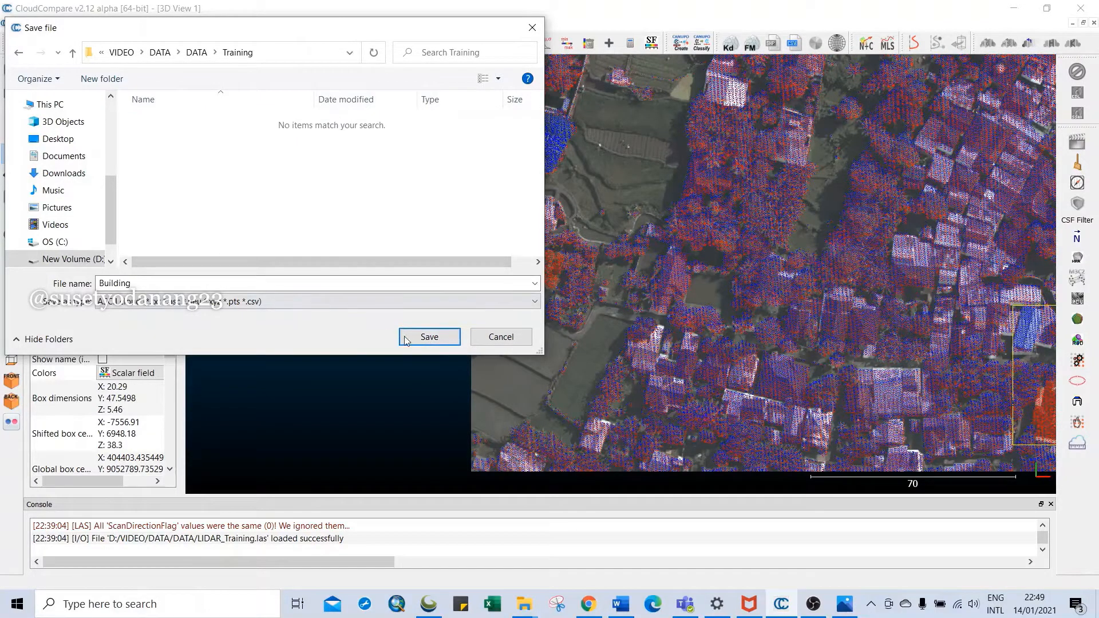
pyautogui.click(429, 338)
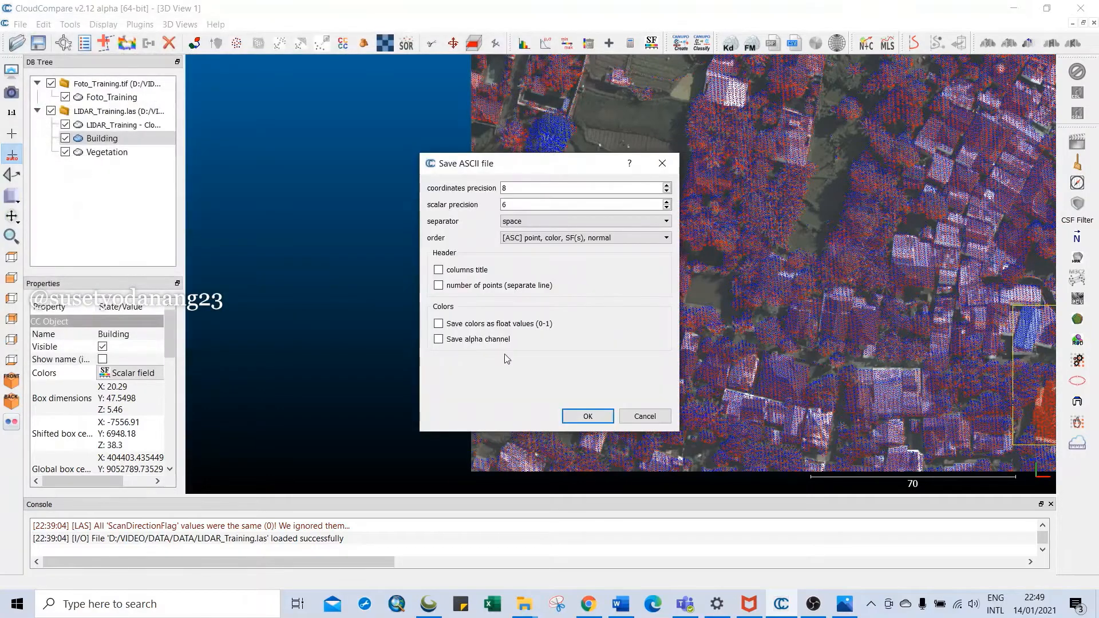
pyautogui.click(588, 416)
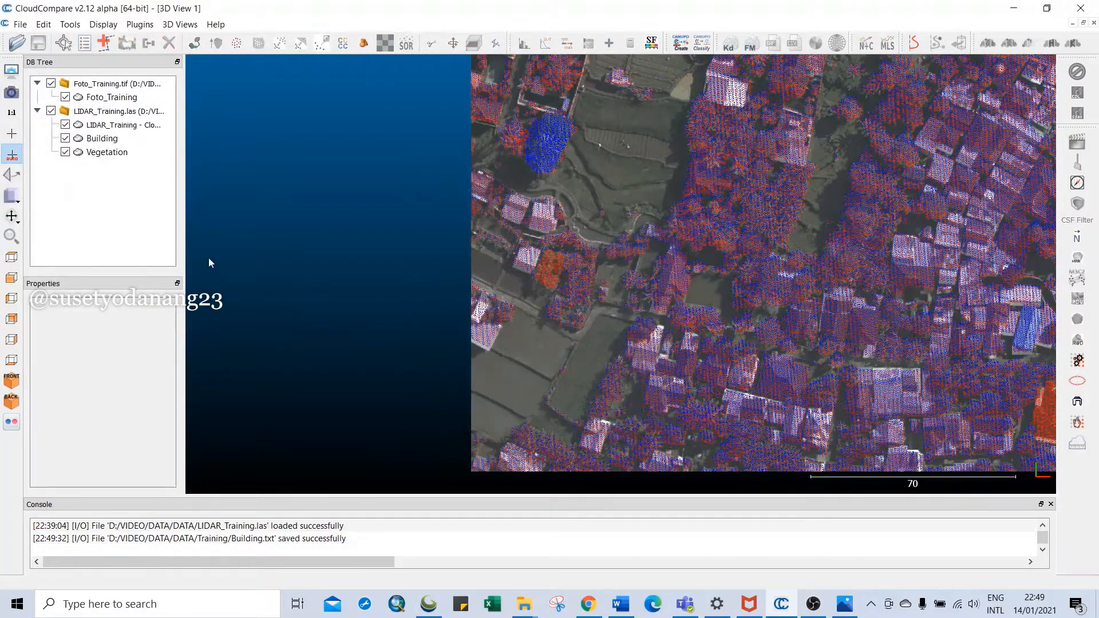
# Step: Save the Vegetation cloud as an ASCII file named Vegetation in the Training folder, keeping the default export options
pyautogui.click(123, 152)
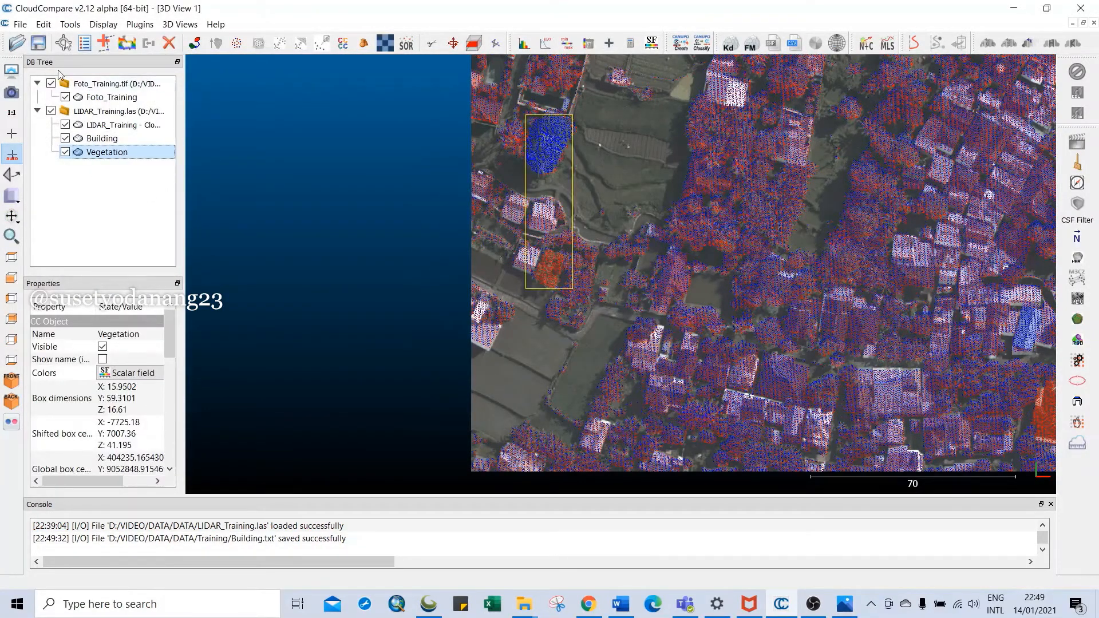
pyautogui.click(39, 43)
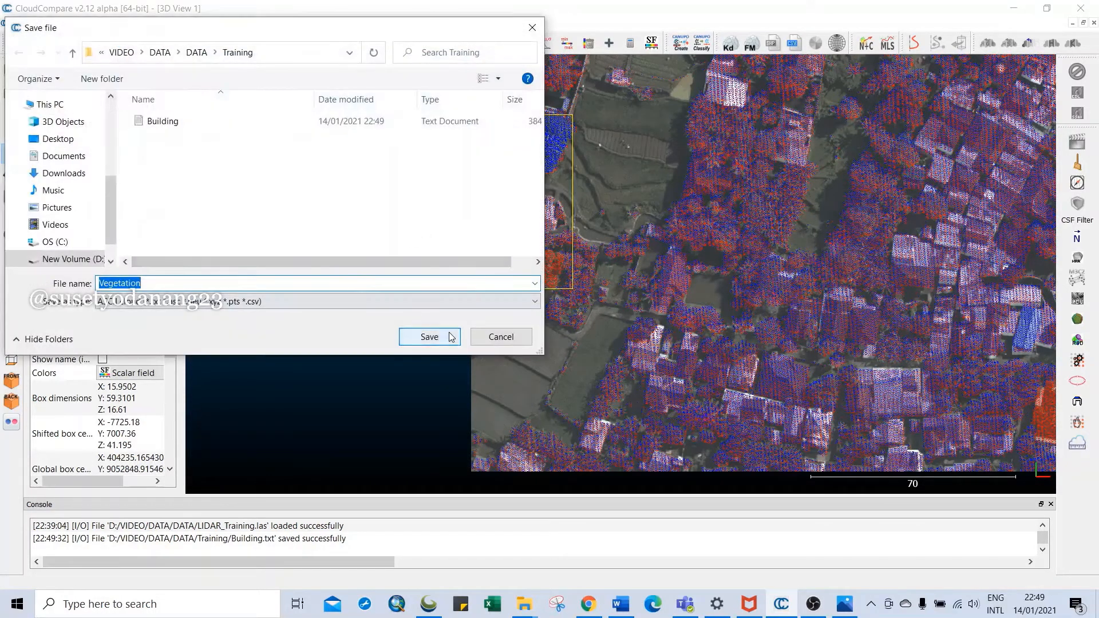
pyautogui.click(452, 338)
pyautogui.click(587, 416)
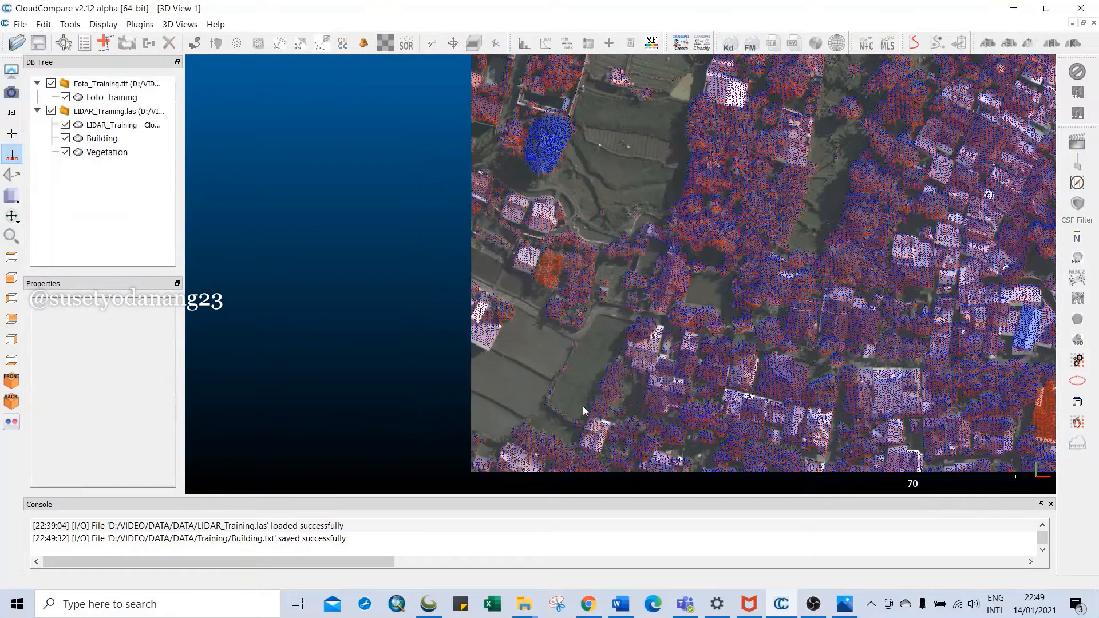
# Step: Delete the Building and Vegetation clouds from the project
pyautogui.click(102, 139)
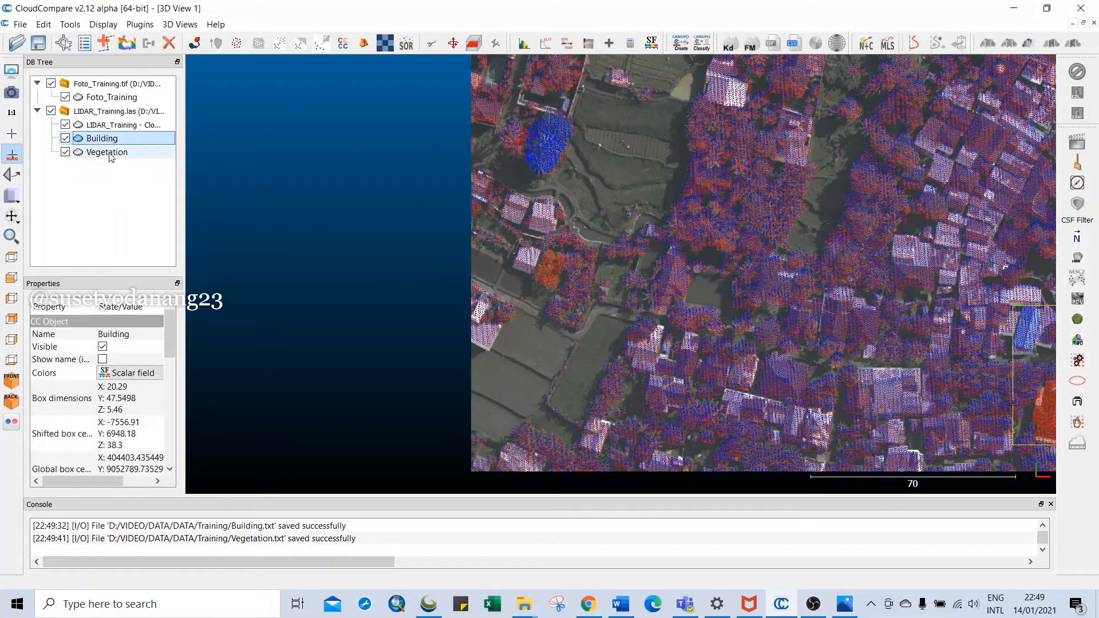
pyautogui.keyDown('ctrl'); pyautogui.click(108, 153); pyautogui.keyUp('ctrl')
pyautogui.rightClick(110, 214)
pyautogui.click(147, 266)
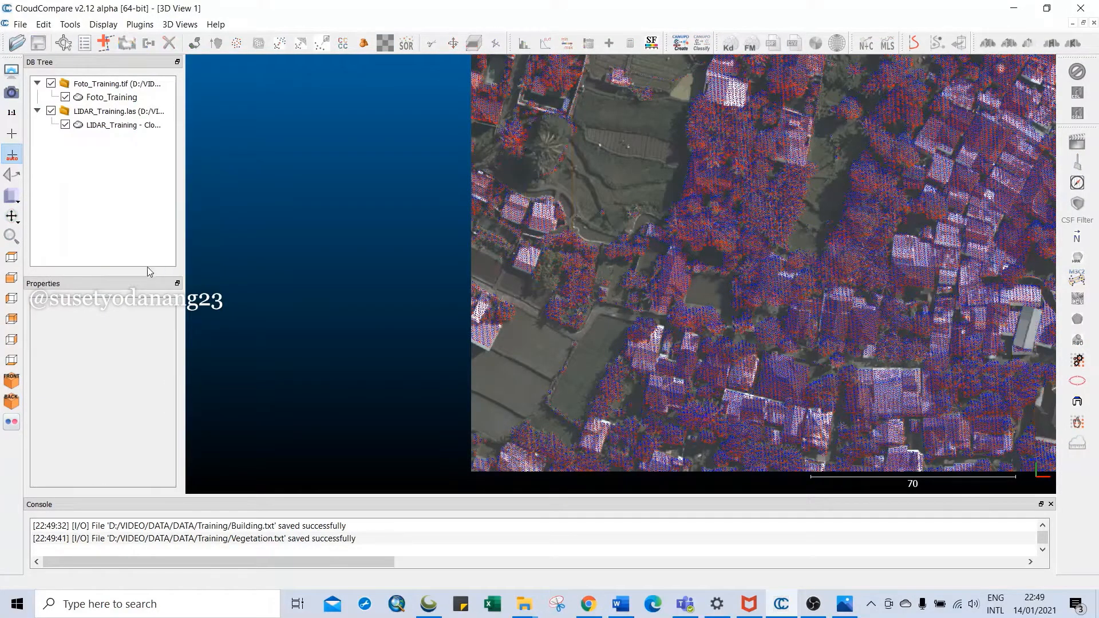
# Step: Load the Building and Vegetation text files from the Training folder with the same column settings for all, and hide the LIDAR_Training cloud
pyautogui.click(17, 44)
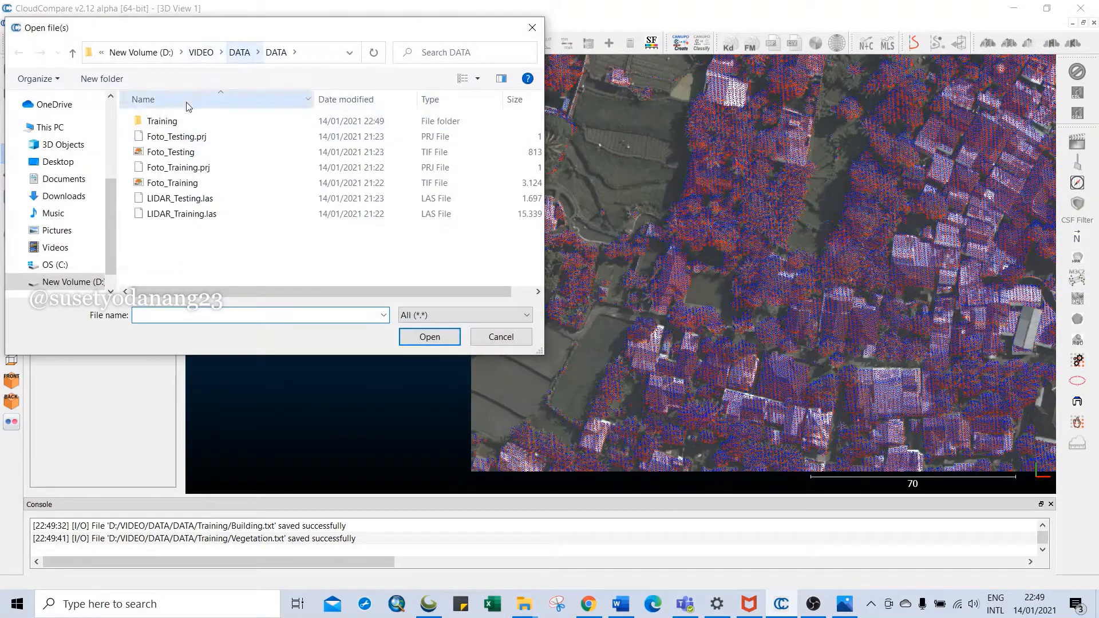
pyautogui.doubleClick(162, 121)
pyautogui.click(162, 122)
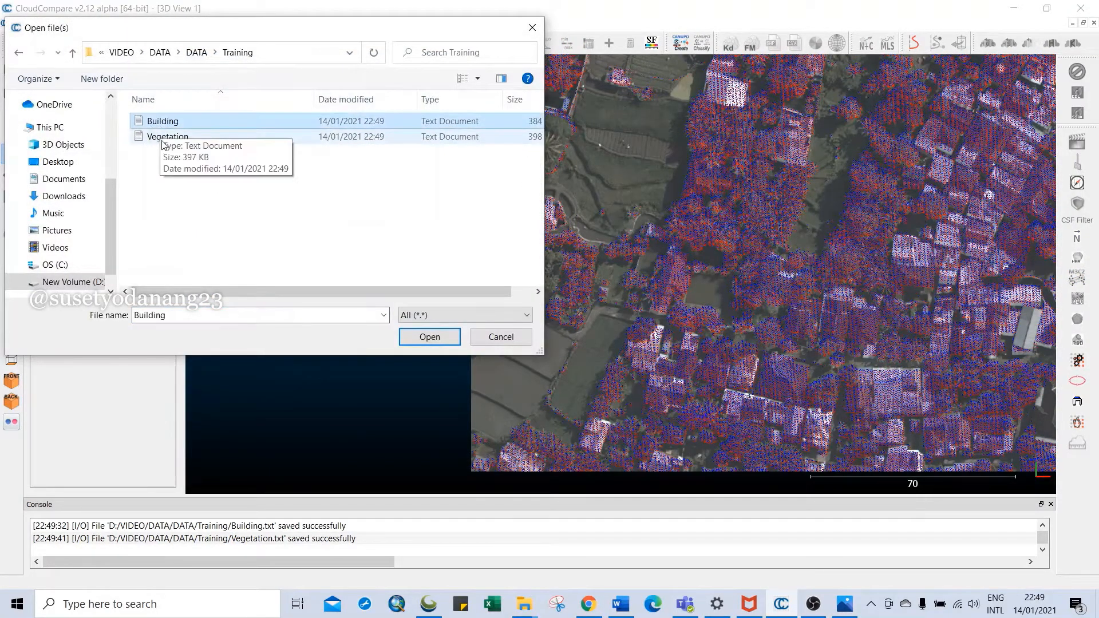
pyautogui.keyDown('shift'); pyautogui.click(163, 138); pyautogui.keyUp('shift')
pyautogui.click(426, 338)
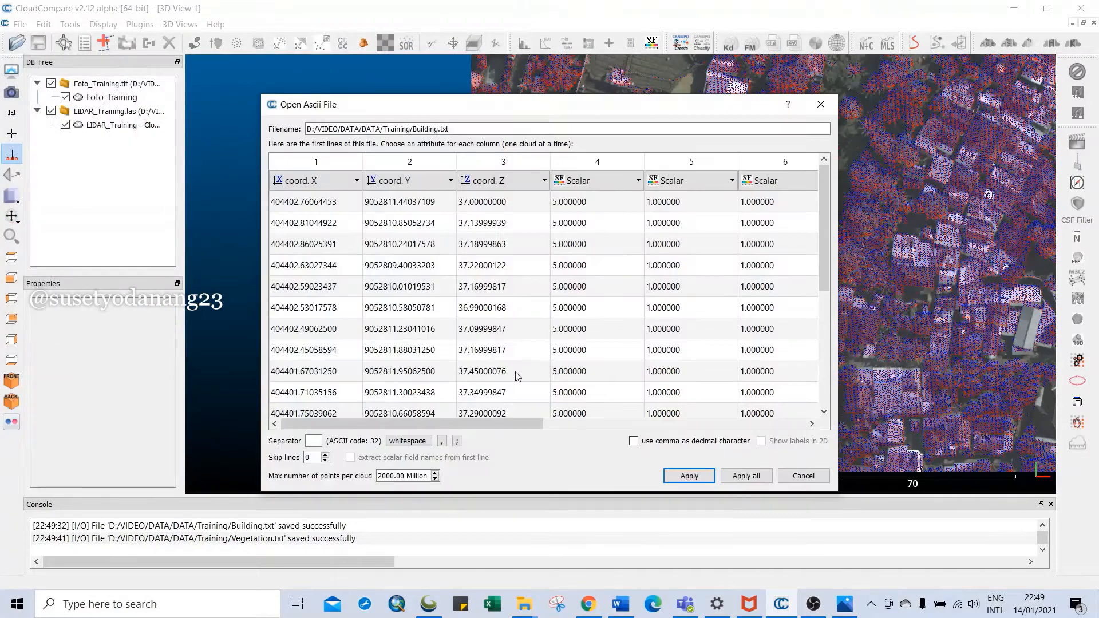
pyautogui.click(725, 479)
pyautogui.click(666, 407)
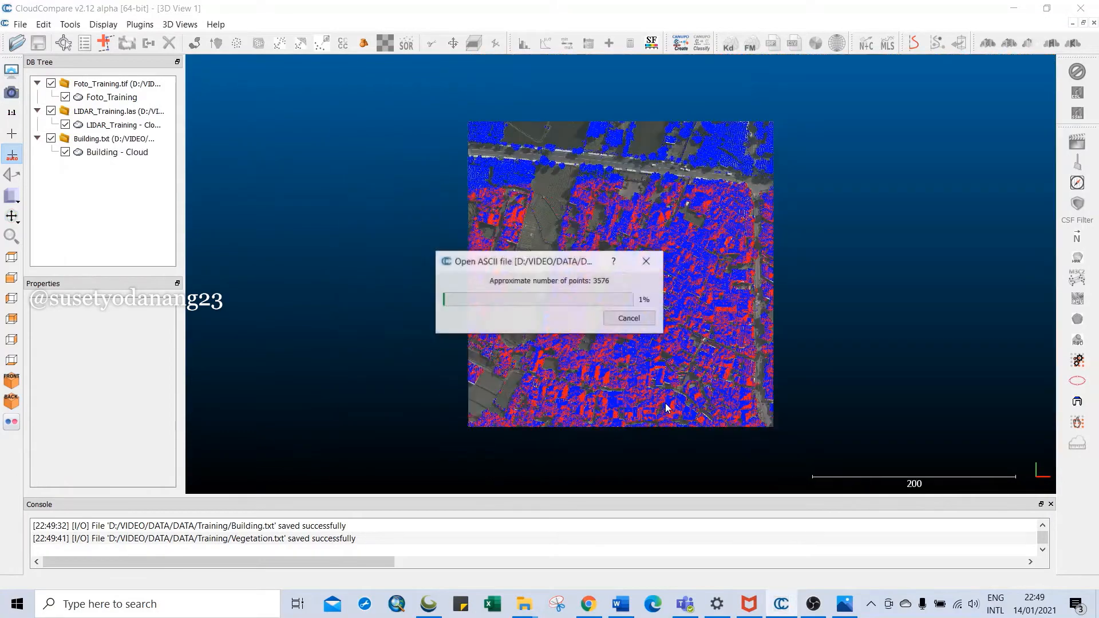
pyautogui.click(65, 125)
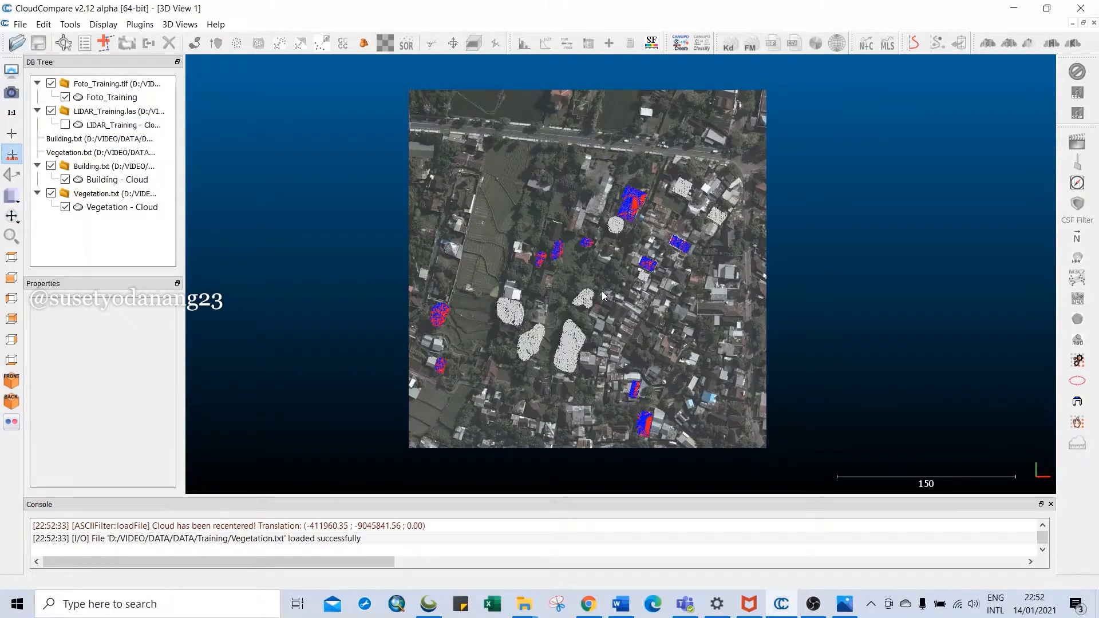
# Step: Examine the loaded building and vegetation samples against the aerial photo, both close up and across the whole area
pyautogui.scroll(5, 600, 260)
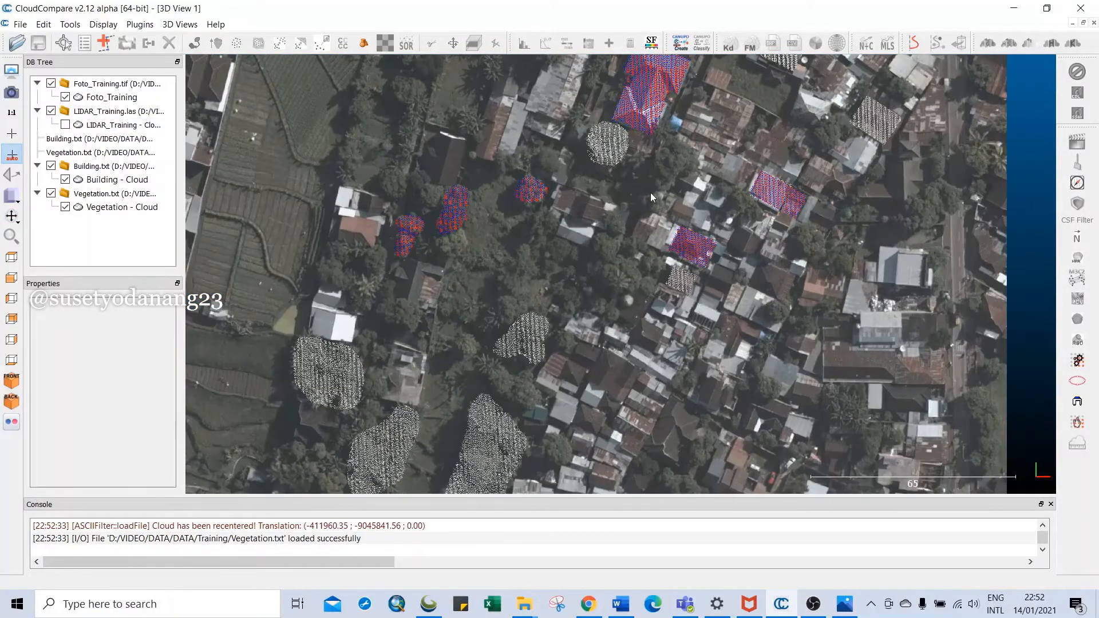
pyautogui.scroll(4, 599, 287)
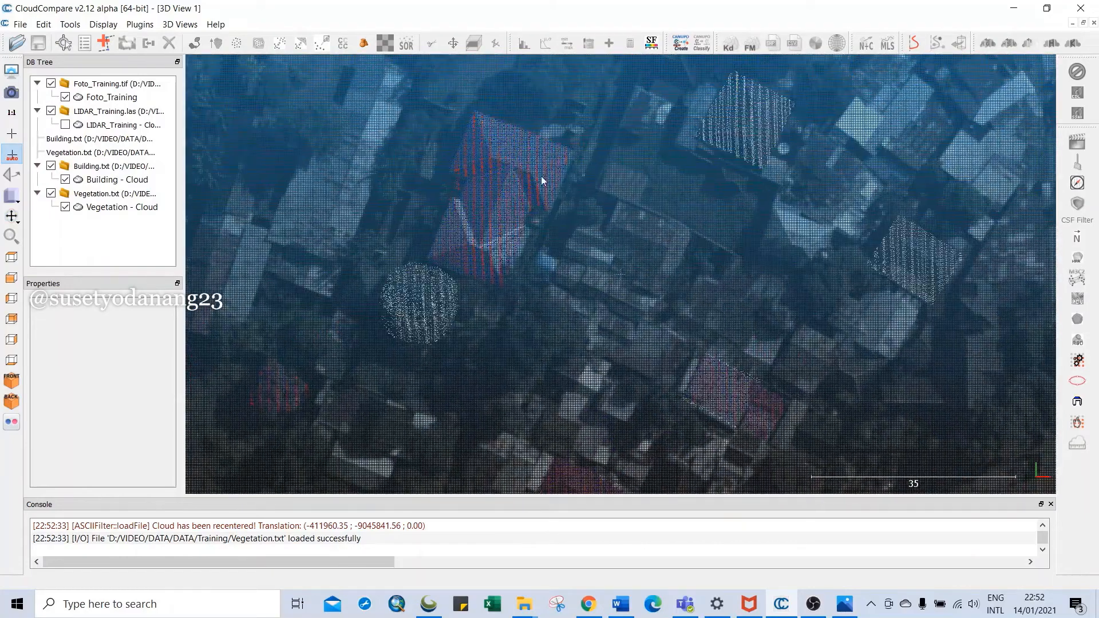
pyautogui.moveTo(753, 223)
pyautogui.mouseDown(button='right')
pyautogui.moveTo(692, 255)
pyautogui.moveTo(742, 184)
pyautogui.mouseUp(button='right')
pyautogui.moveTo(577, 294)
pyautogui.mouseDown(button='right')
pyautogui.moveTo(612, 261)
pyautogui.moveTo(699, 222)
pyautogui.mouseUp(button='right')
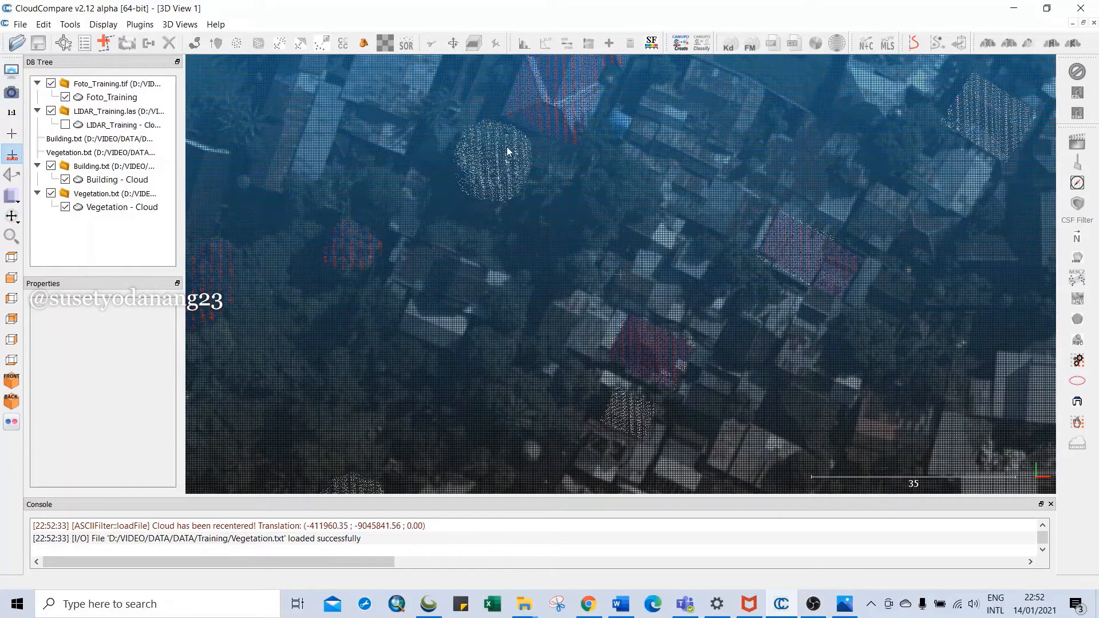
pyautogui.moveTo(506, 146); pyautogui.dragTo(609, 146, button='right')
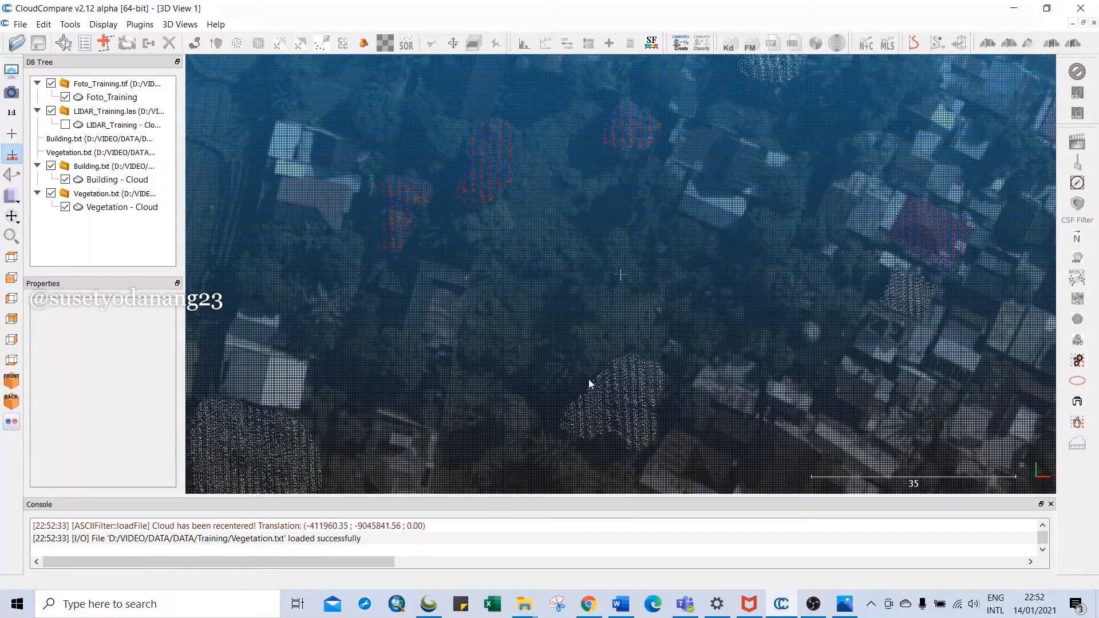
pyautogui.scroll(-3, 595, 355)
pyautogui.scroll(-5, 627, 231)
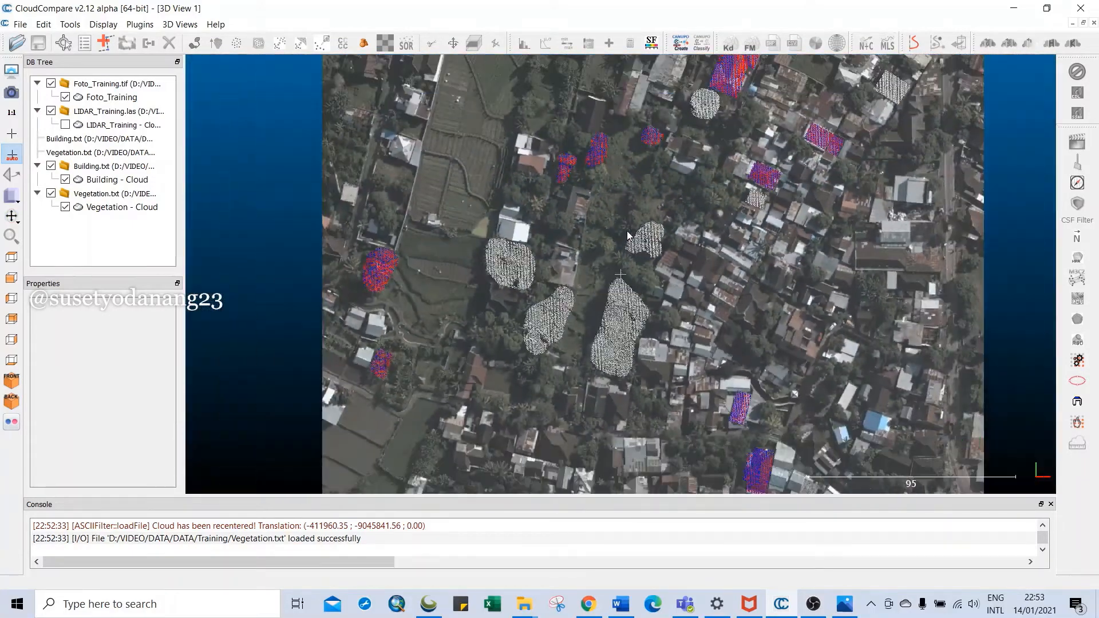
pyautogui.moveTo(654, 200); pyautogui.dragTo(632, 236, button='right')
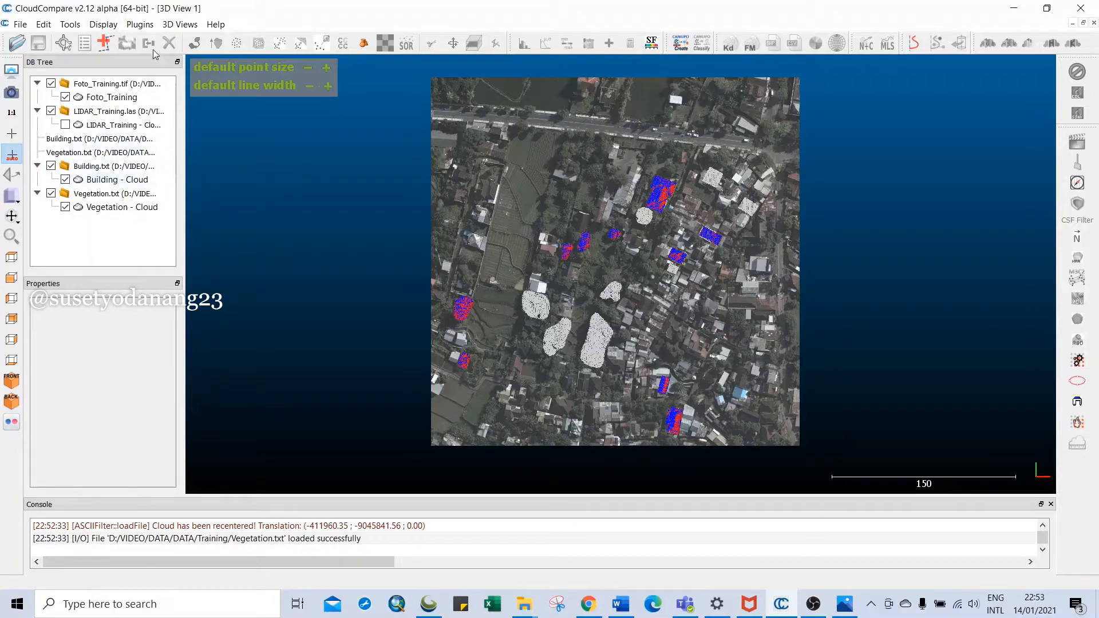
# Step: Train a CANUPO classifier with the Vegetation cloud as class 1 and the Building cloud as class 2, keeping the default scales and advanced settings
pyautogui.click(114, 180)
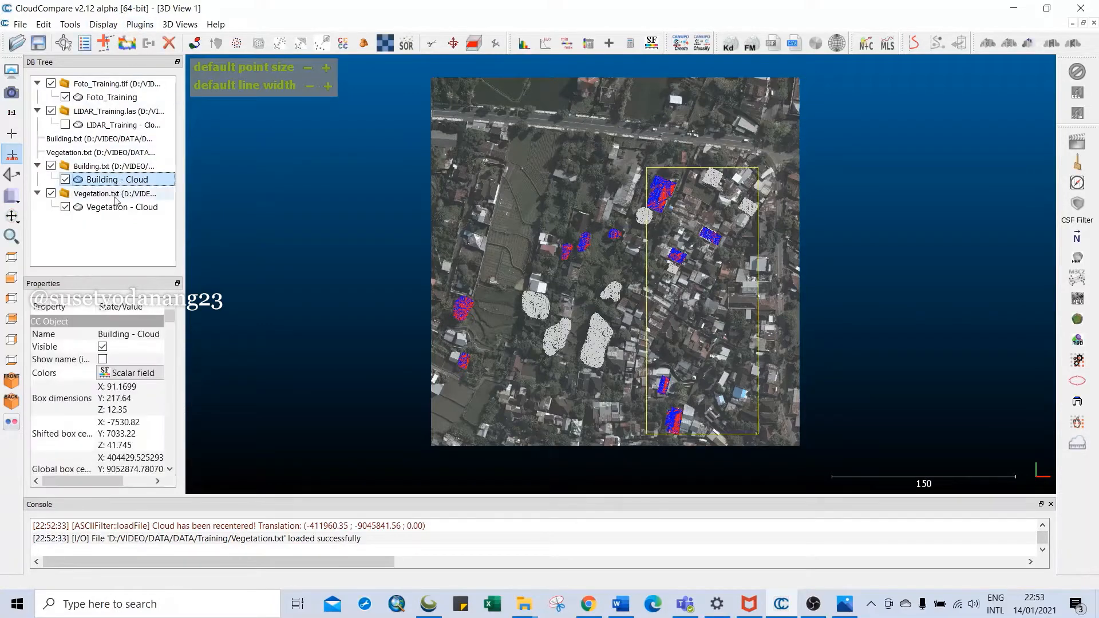
pyautogui.keyDown('ctrl'); pyautogui.click(112, 209); pyautogui.keyUp('ctrl')
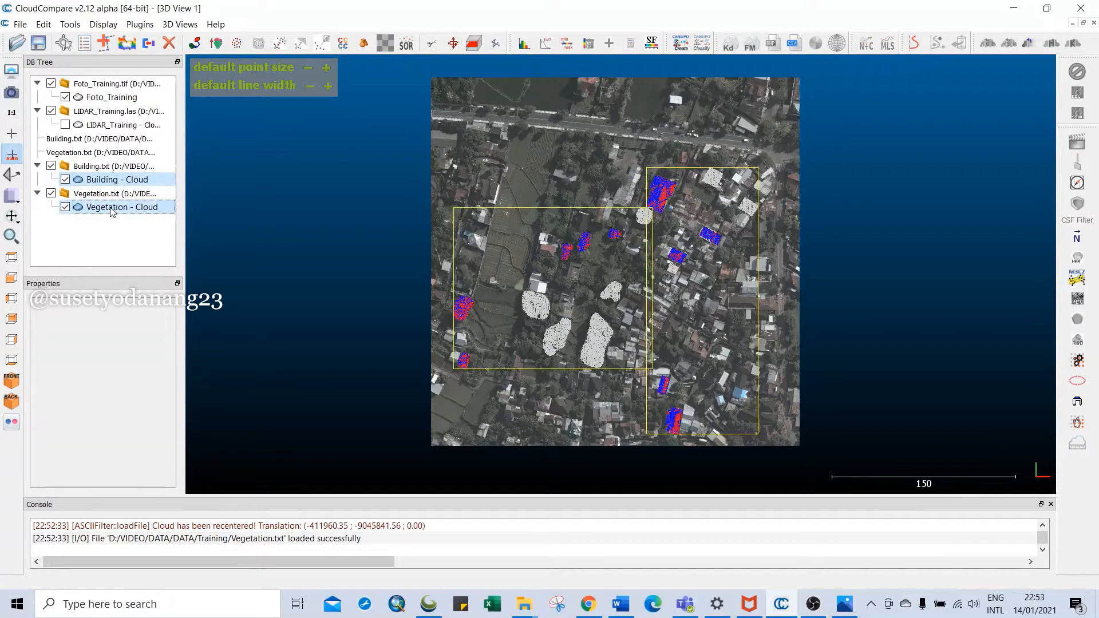
pyautogui.click(139, 25)
pyautogui.moveTo(177, 70)
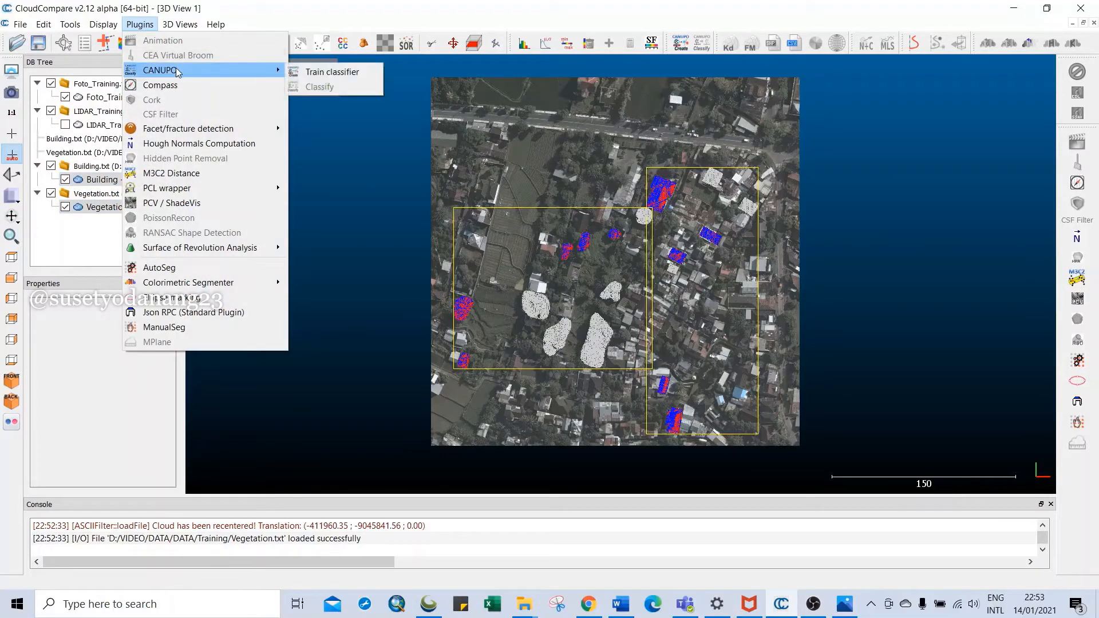
pyautogui.click(302, 73)
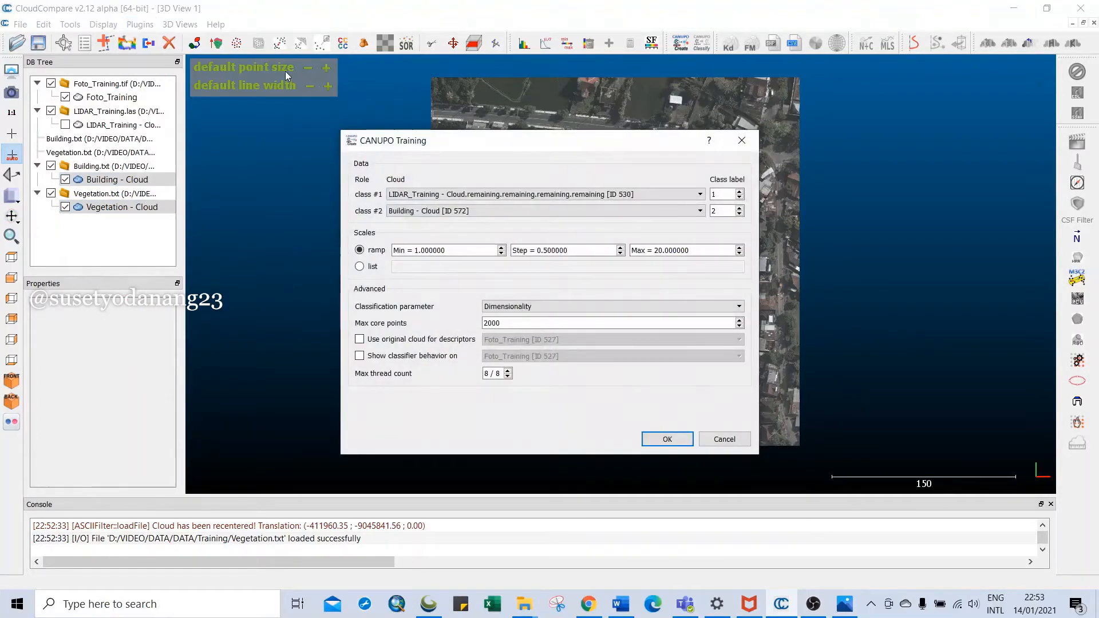
pyautogui.click(586, 198)
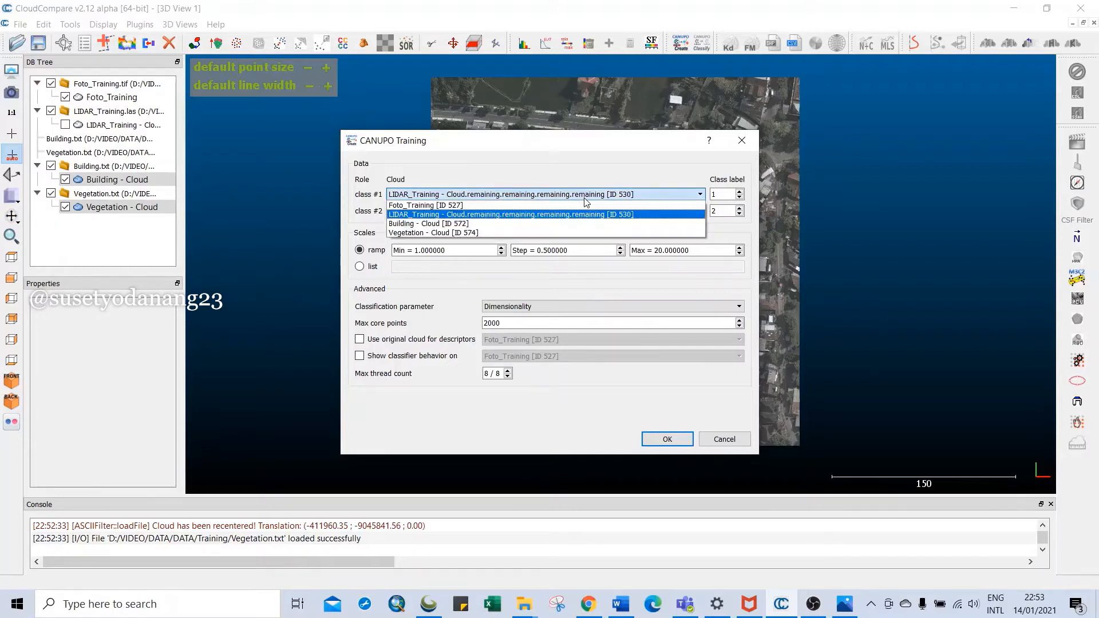
pyautogui.click(533, 234)
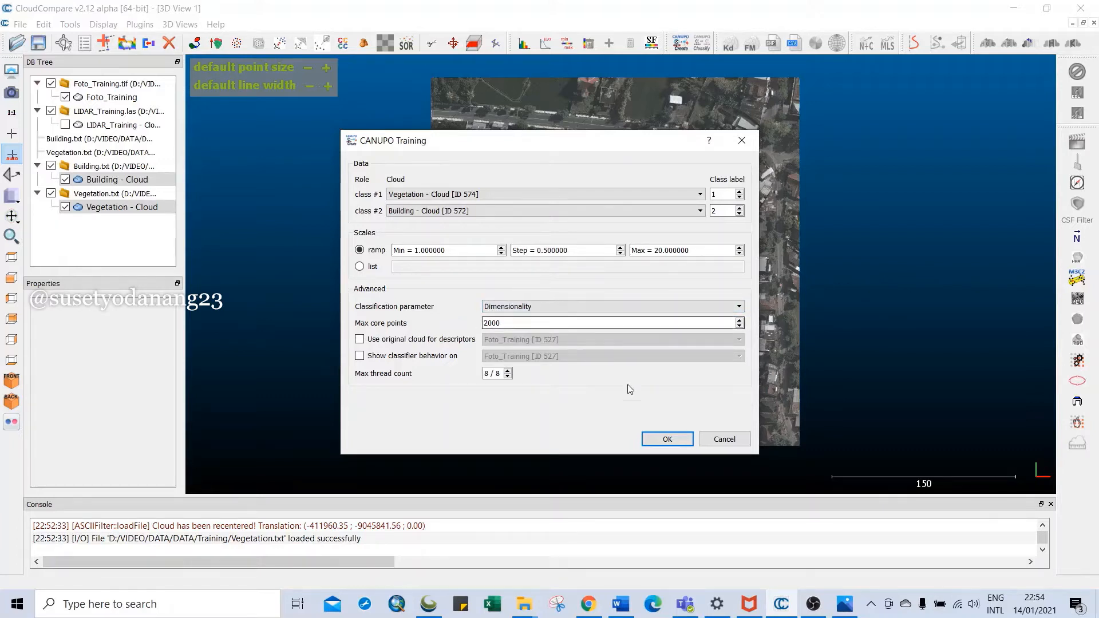
pyautogui.click(668, 439)
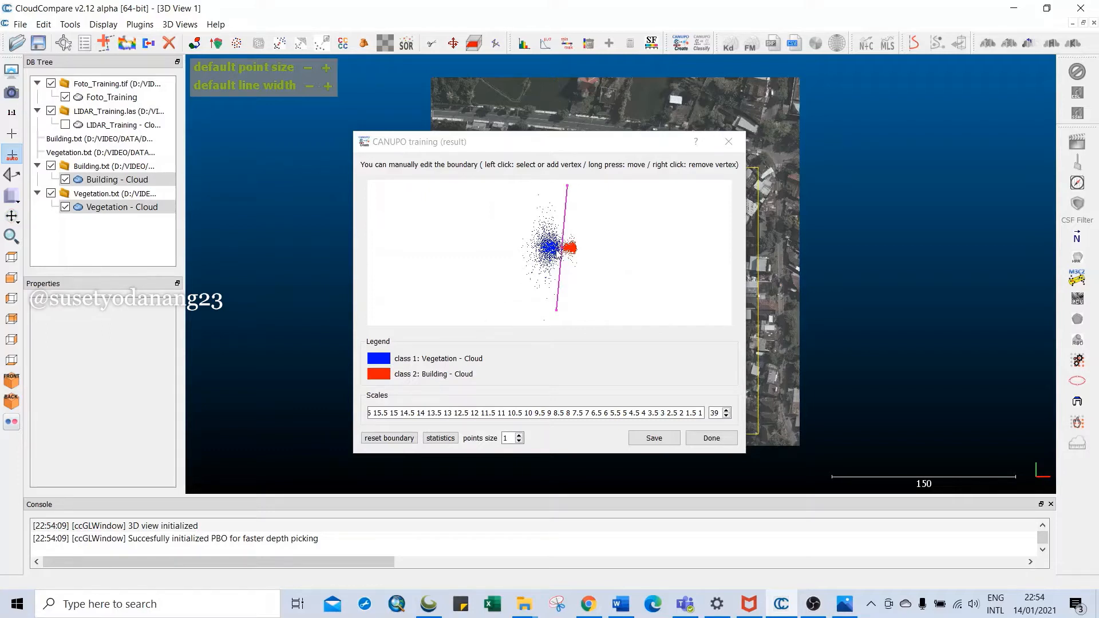
# Step: Examine how the boundary separates the vegetation and building points in the training result, and check the classifier statistics
pyautogui.scroll(5, 568, 253)
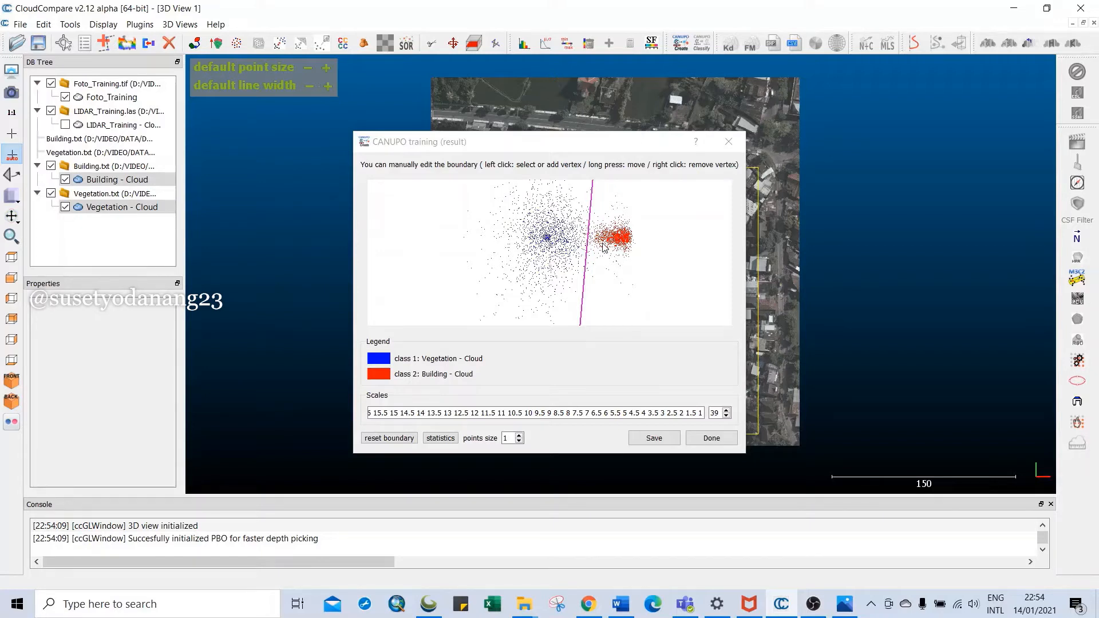
pyautogui.scroll(-4, 604, 248)
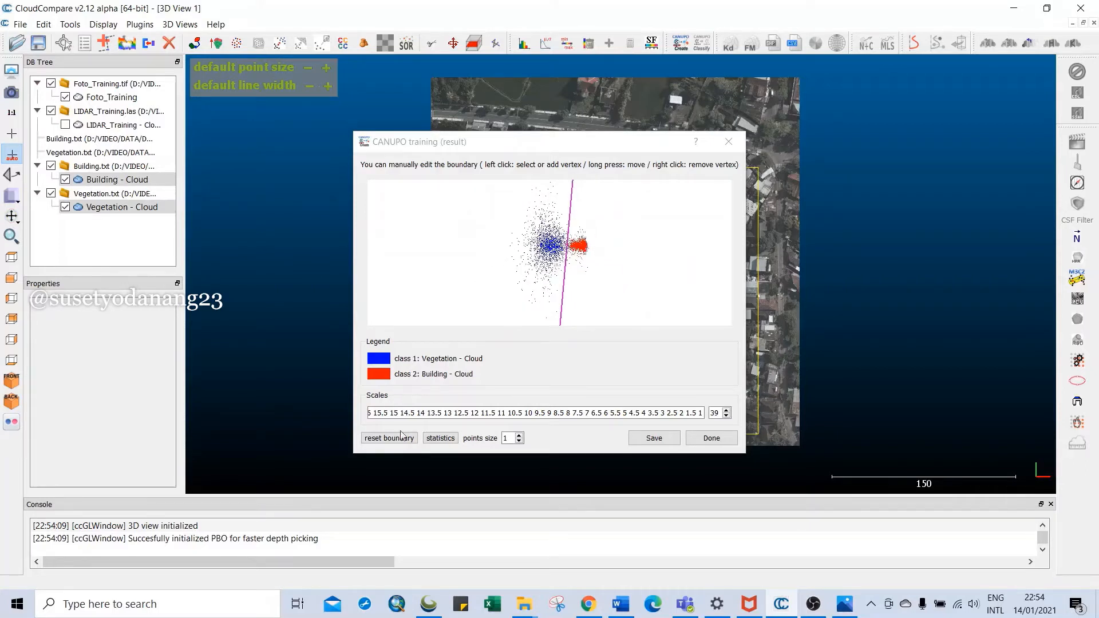
pyautogui.click(445, 439)
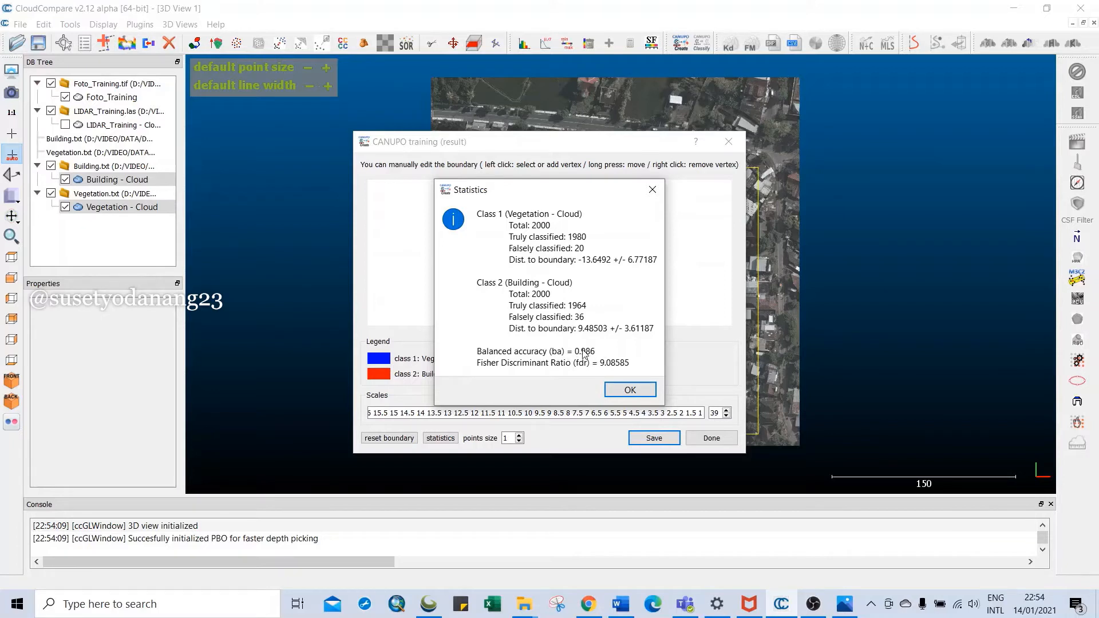
pyautogui.click(631, 390)
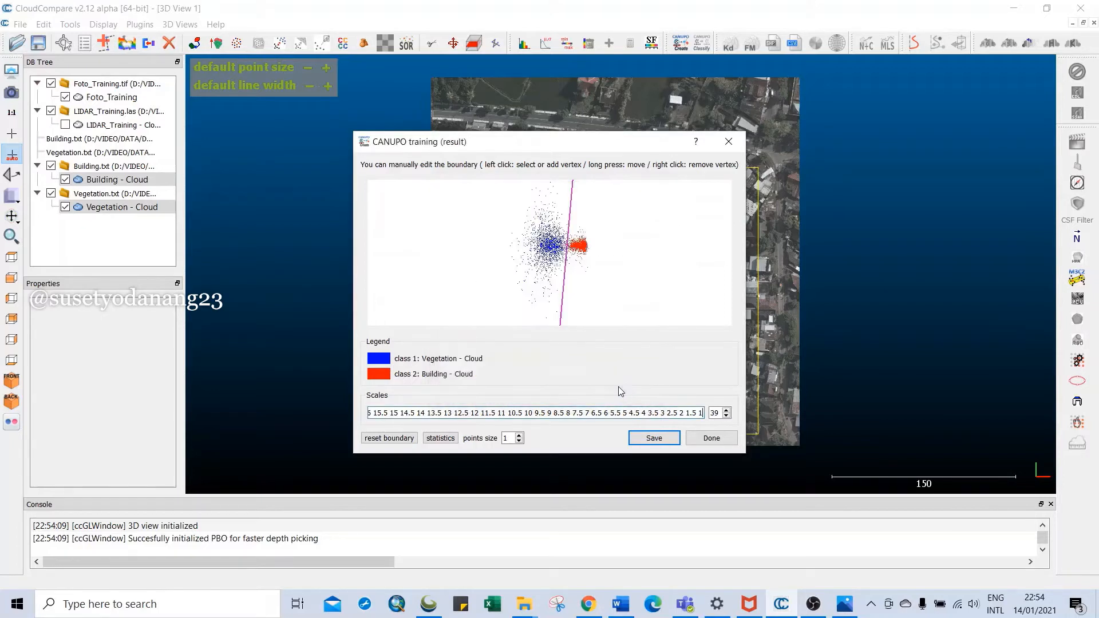
# Step: Save the trained classifier as a PRM file named training in the Training folder, and finish the CANUPO training
pyautogui.click(653, 437)
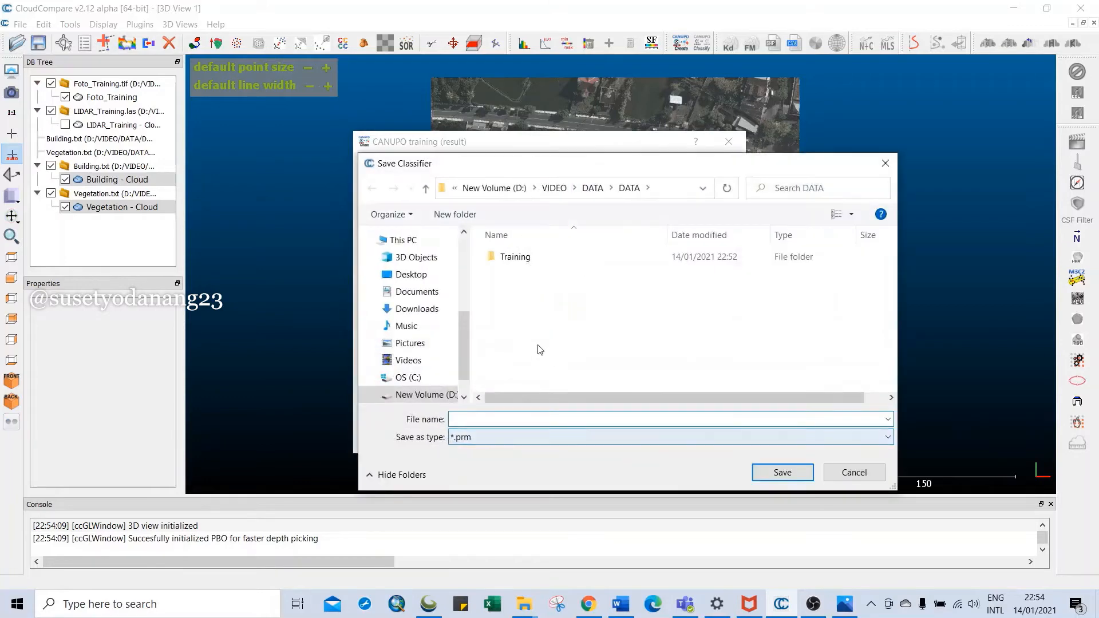
pyautogui.doubleClick(514, 257)
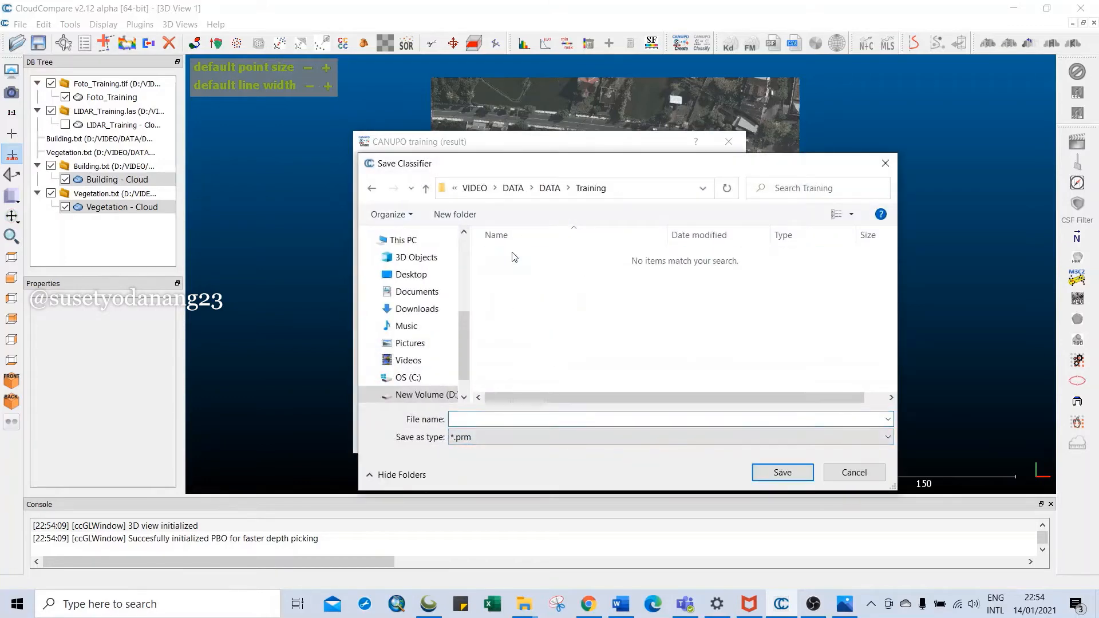
pyautogui.click(499, 424)
pyautogui.write('training')
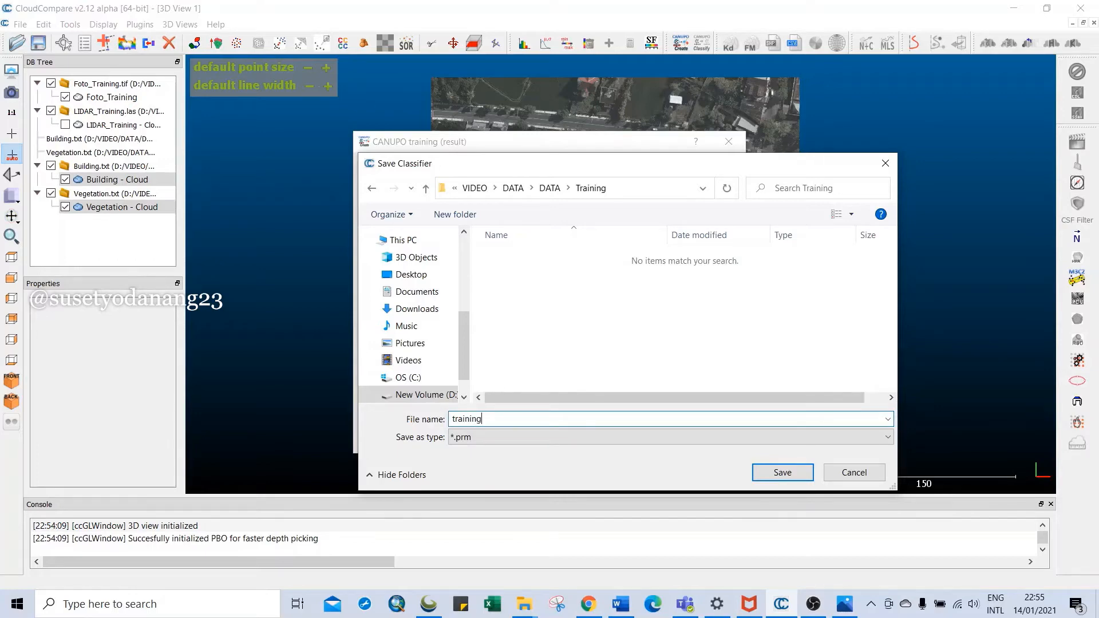
pyautogui.press('Return')
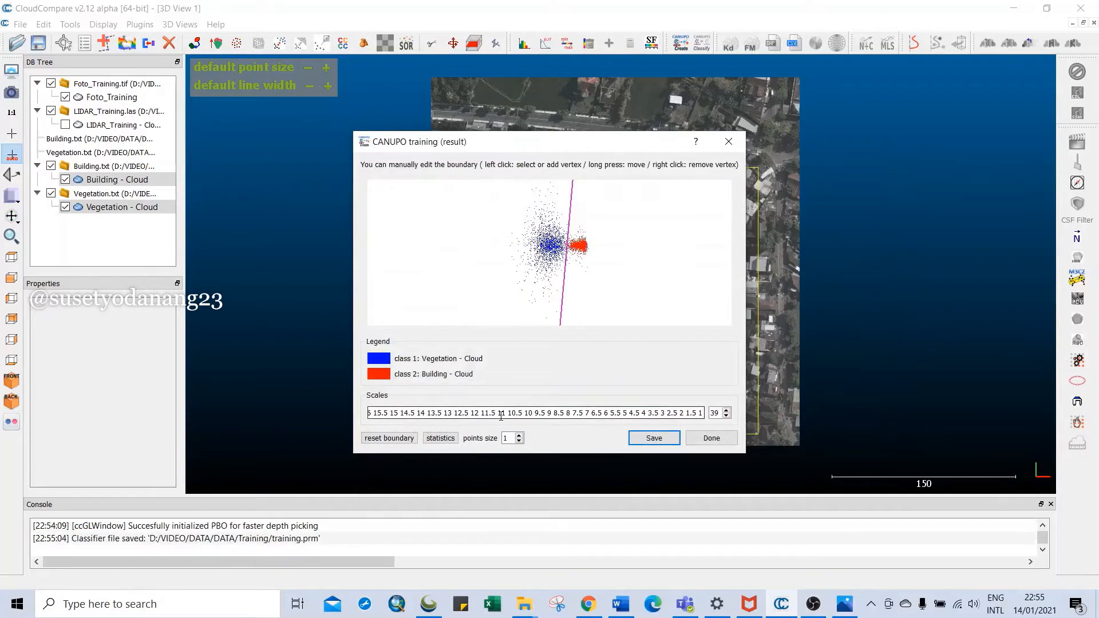
pyautogui.click(712, 438)
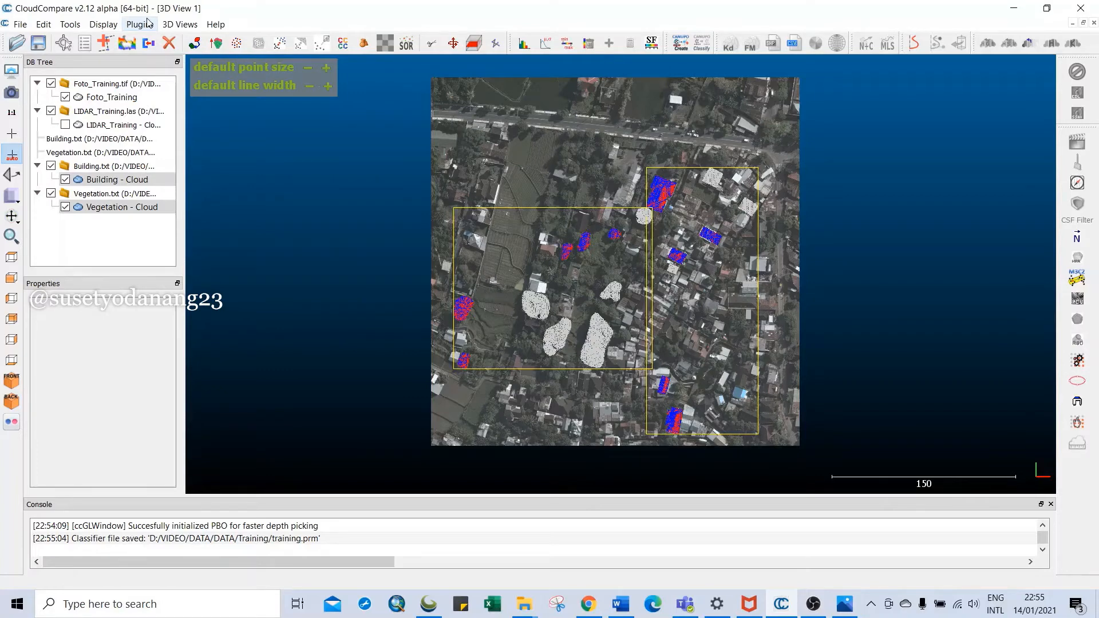
# Step: Delete all training entities from the project, from the Foto_Training image through the Vegetation cloud
pyautogui.click(100, 84)
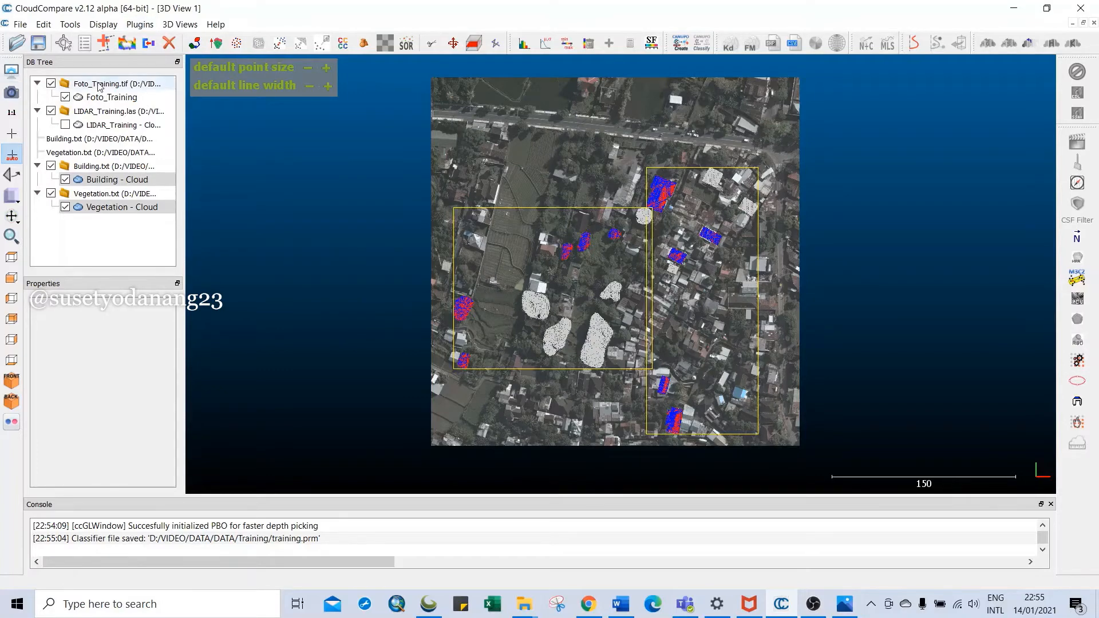
pyautogui.keyDown('shift'); pyautogui.click(114, 210); pyautogui.keyUp('shift')
pyautogui.rightClick(114, 209)
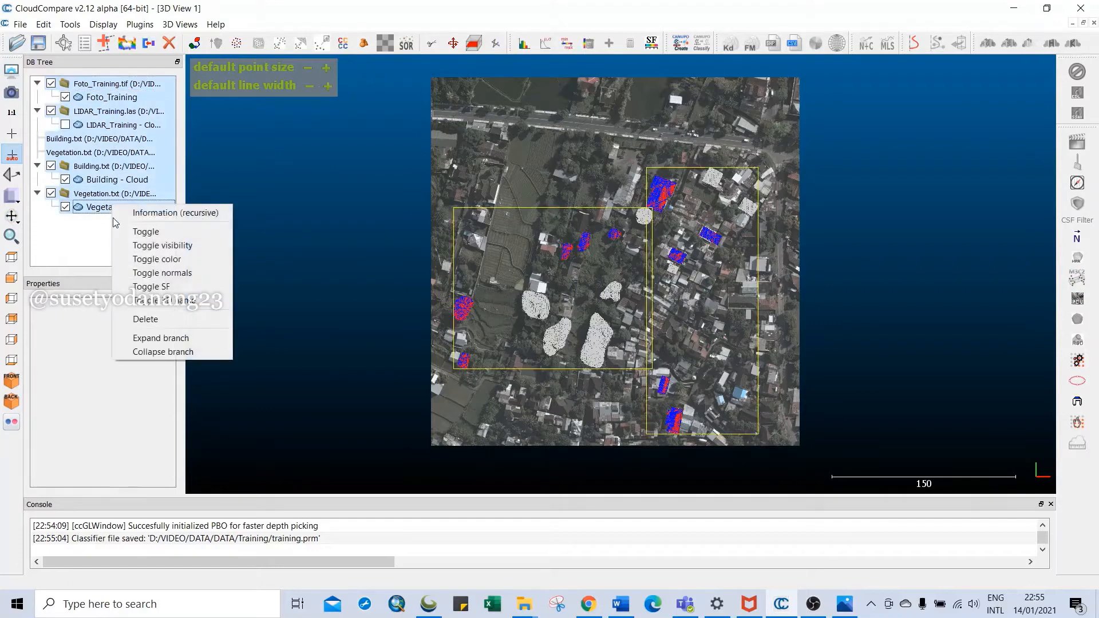
pyautogui.click(146, 320)
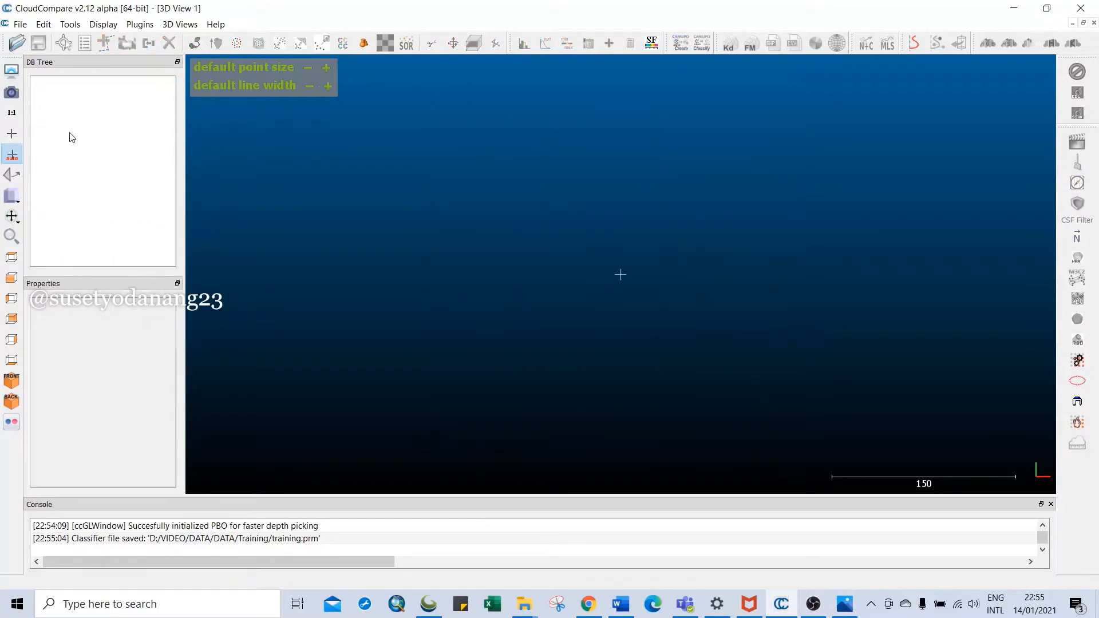
# Step: Load the Foto_Testing image and LIDAR_Testing.las from the DATA folder, accepting the suggested global shift and default LAS fields
pyautogui.click(17, 45)
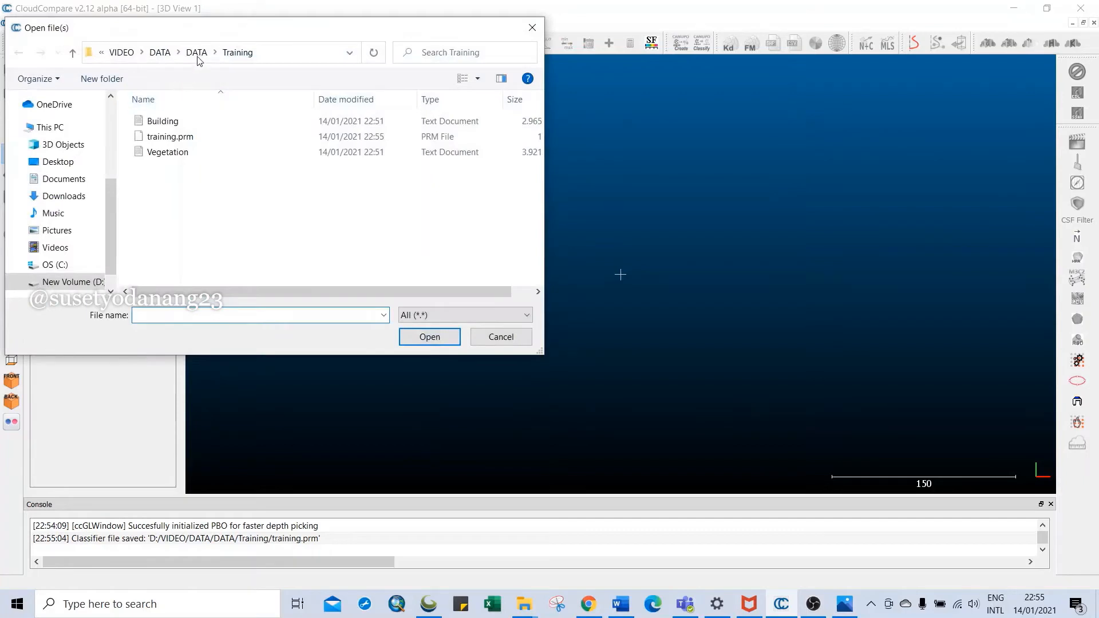
pyautogui.click(198, 54)
pyautogui.click(175, 152)
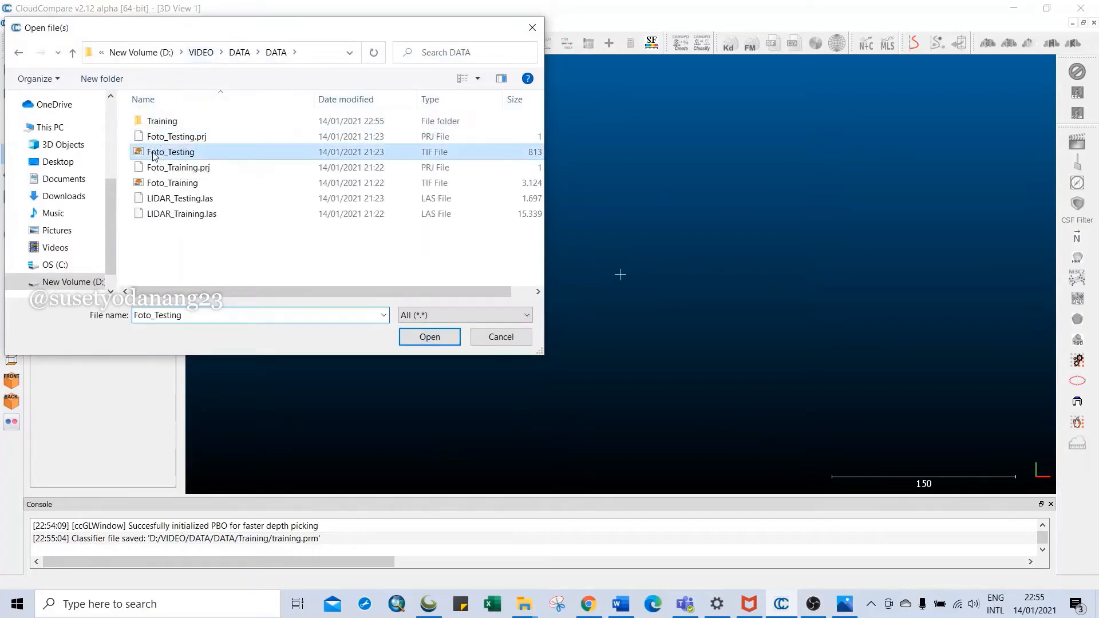
pyautogui.keyDown('ctrl'); pyautogui.click(169, 200); pyautogui.keyUp('ctrl')
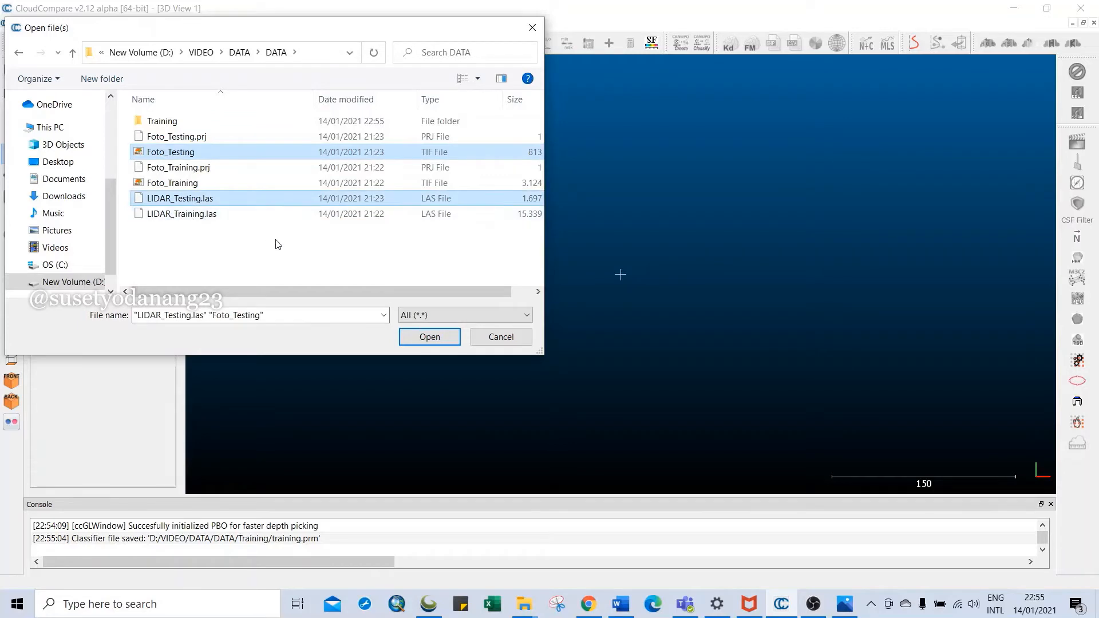
pyautogui.click(430, 337)
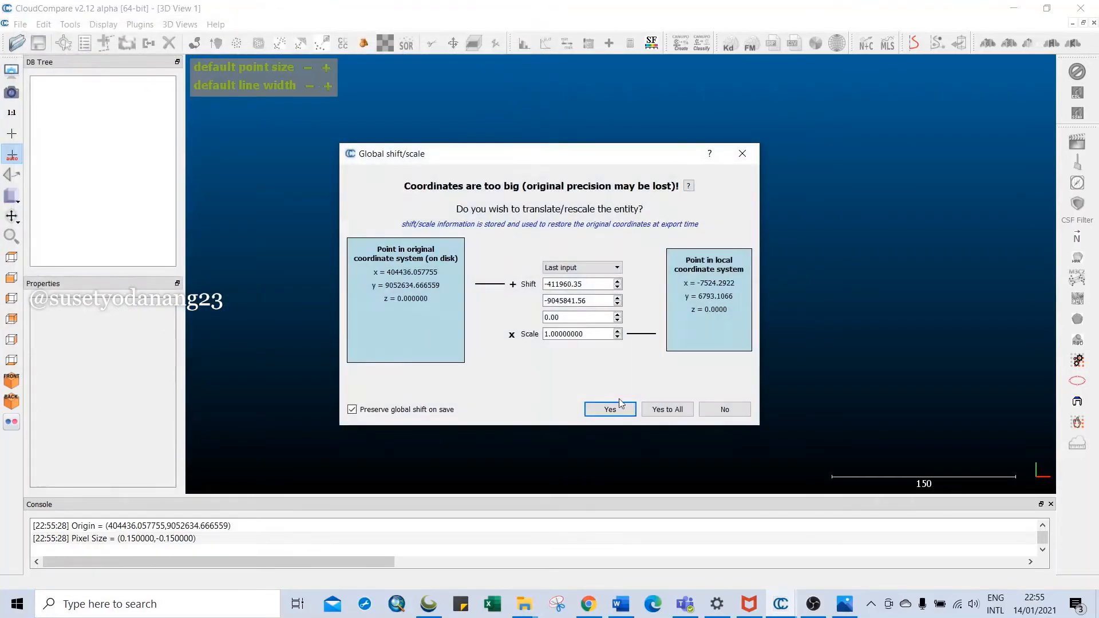
pyautogui.click(610, 410)
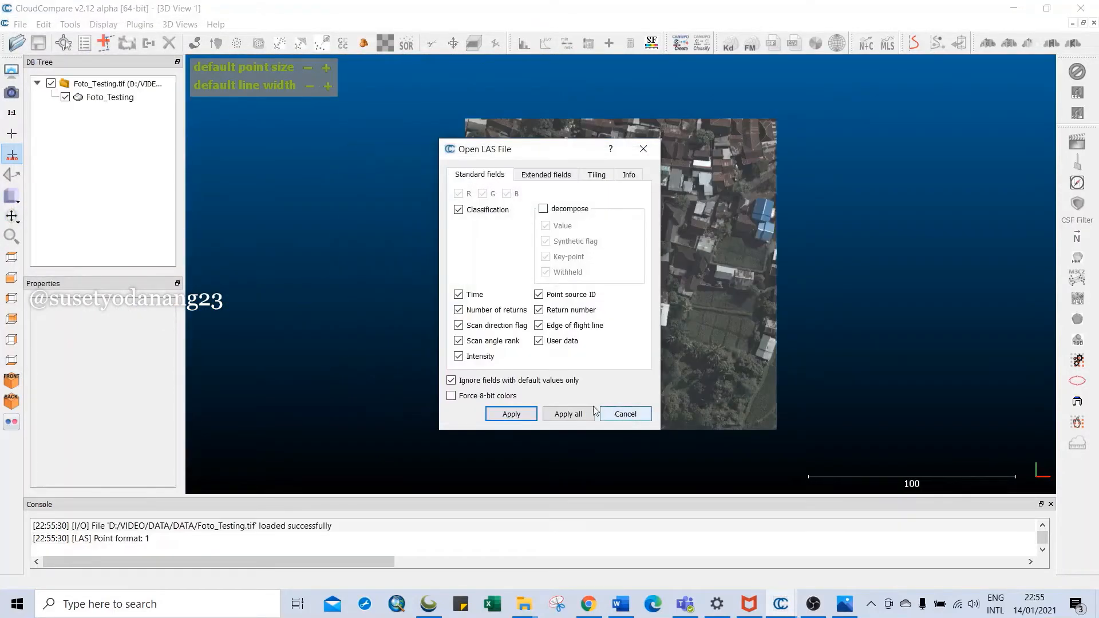
pyautogui.click(519, 418)
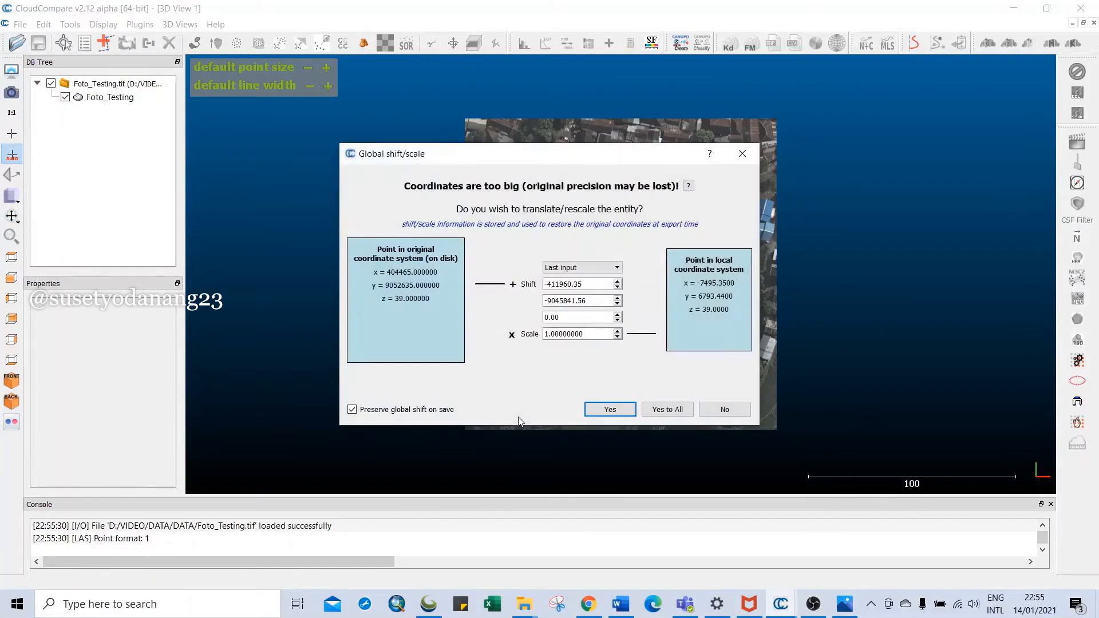
pyautogui.click(605, 411)
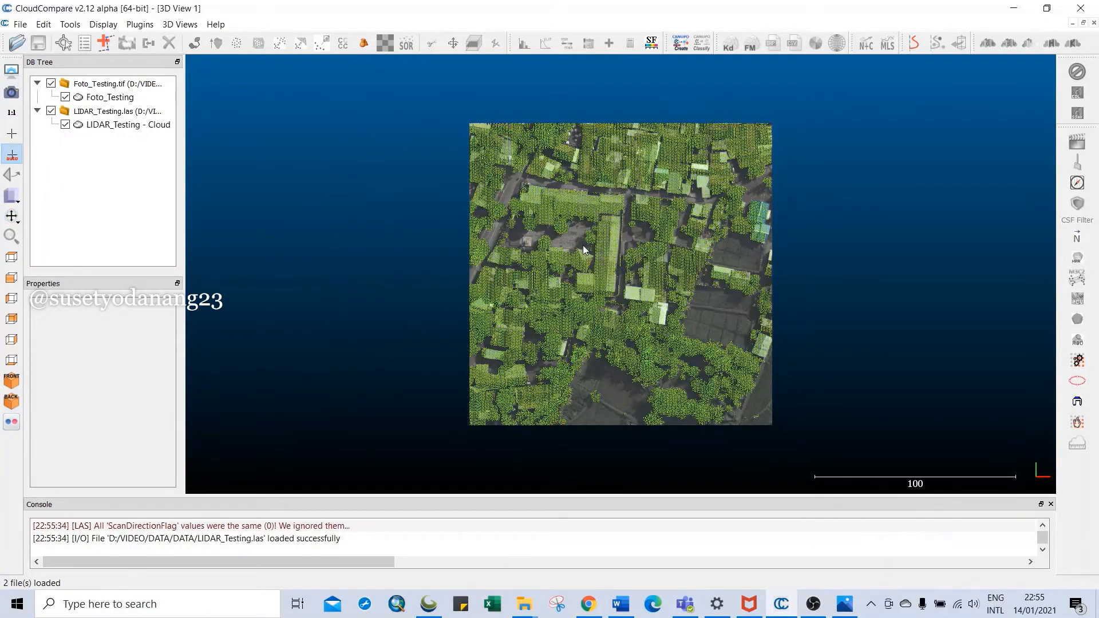
# Step: Classify the LIDAR_Testing cloud with CANUPO using training.prm from the Training folder, taking the selected cloud as core points
pyautogui.scroll(2, 618, 241)
pyautogui.moveTo(618, 241); pyautogui.dragTo(567, 226, button='right')
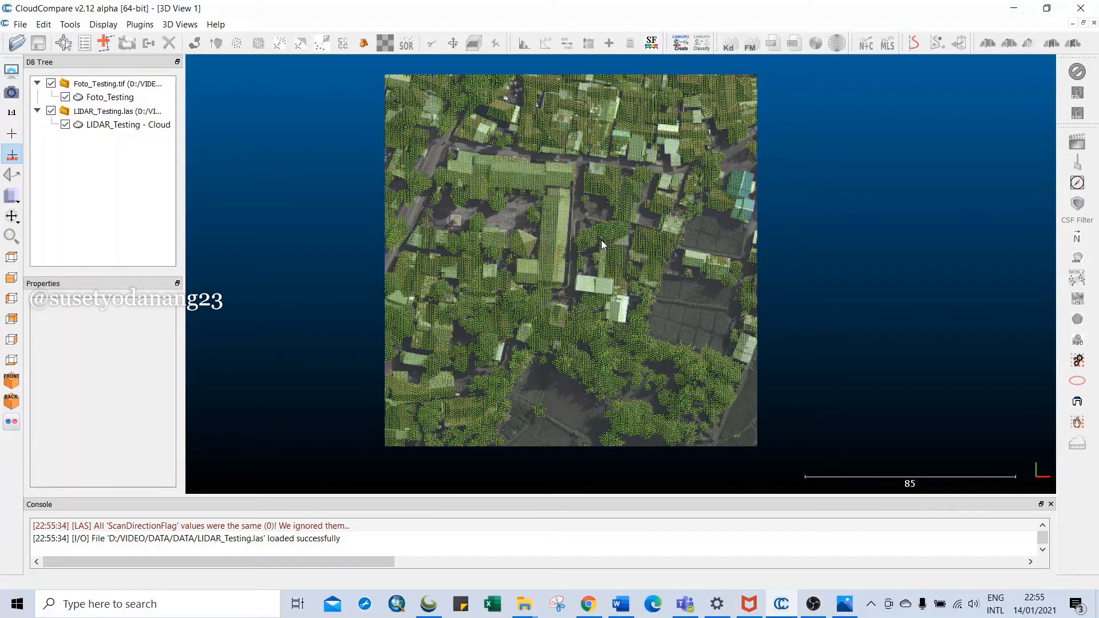
pyautogui.moveTo(602, 246); pyautogui.dragTo(576, 252, button='right')
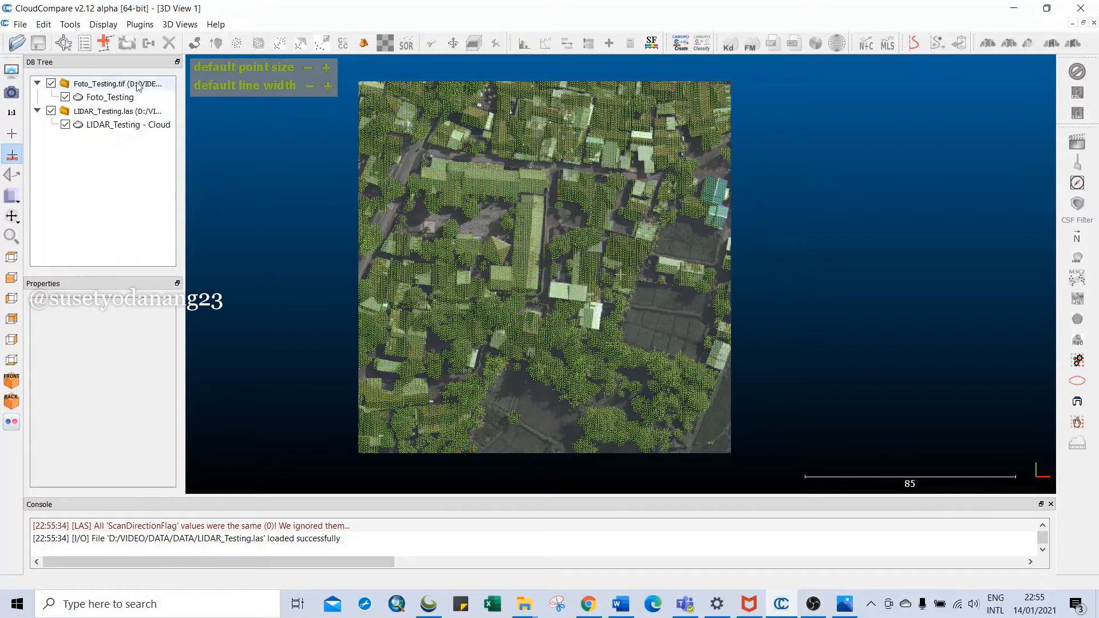
pyautogui.click(108, 125)
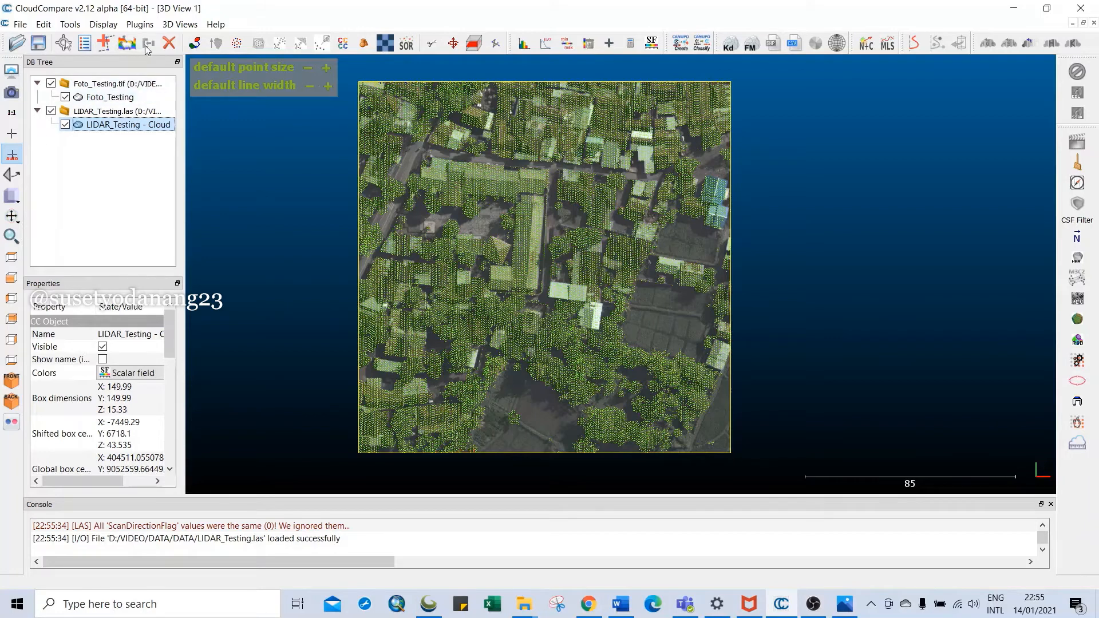
pyautogui.click(139, 24)
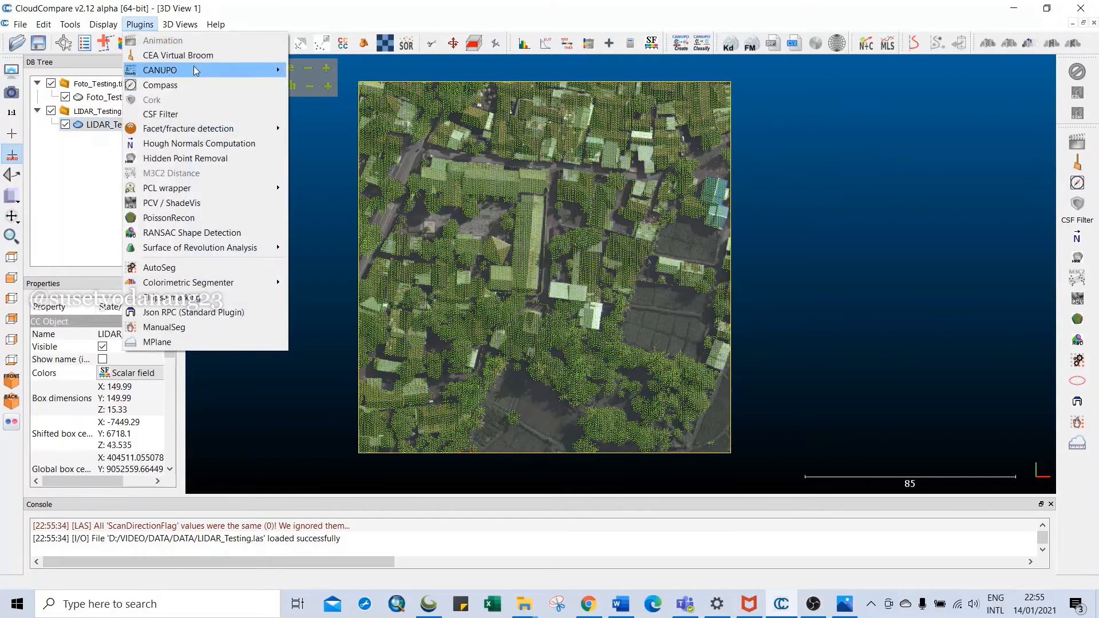
pyautogui.moveTo(275, 70)
pyautogui.click(311, 87)
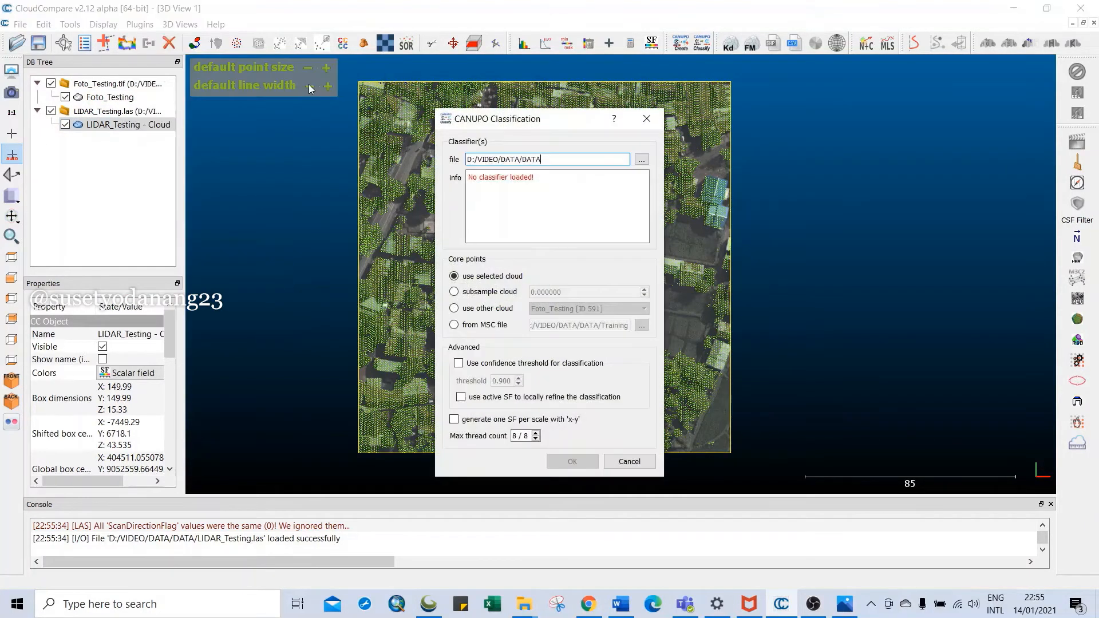
pyautogui.click(641, 161)
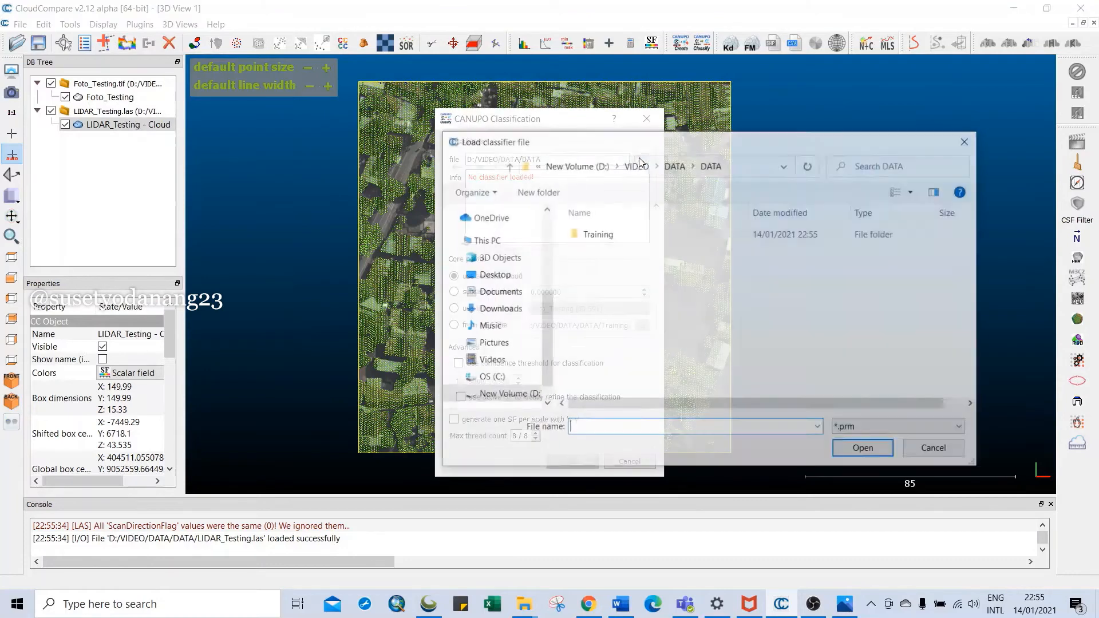
pyautogui.doubleClick(601, 236)
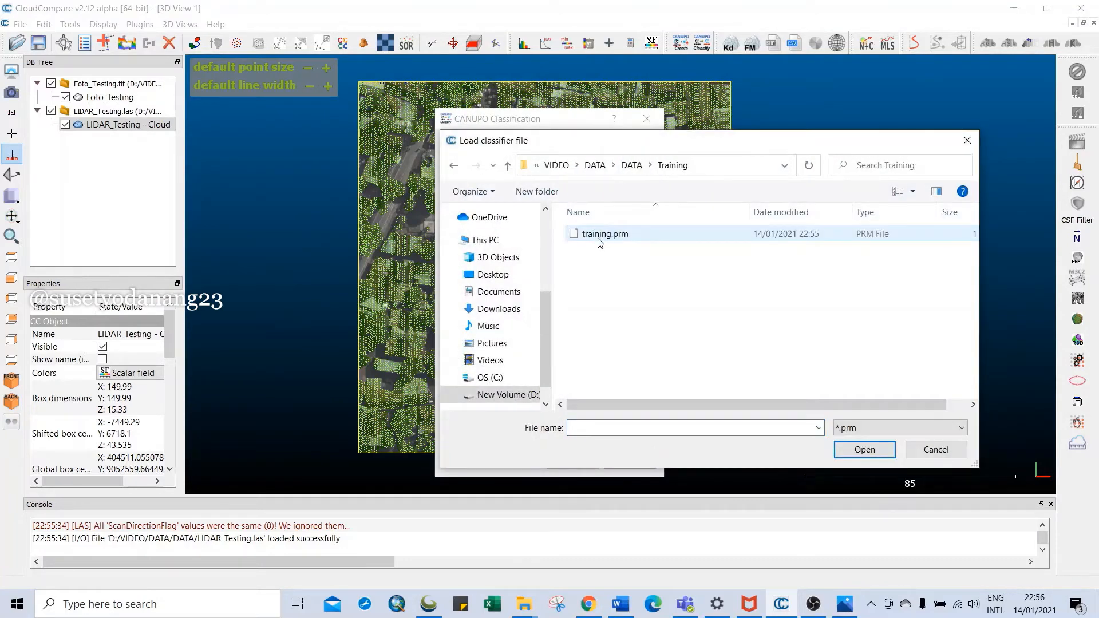
pyautogui.doubleClick(598, 236)
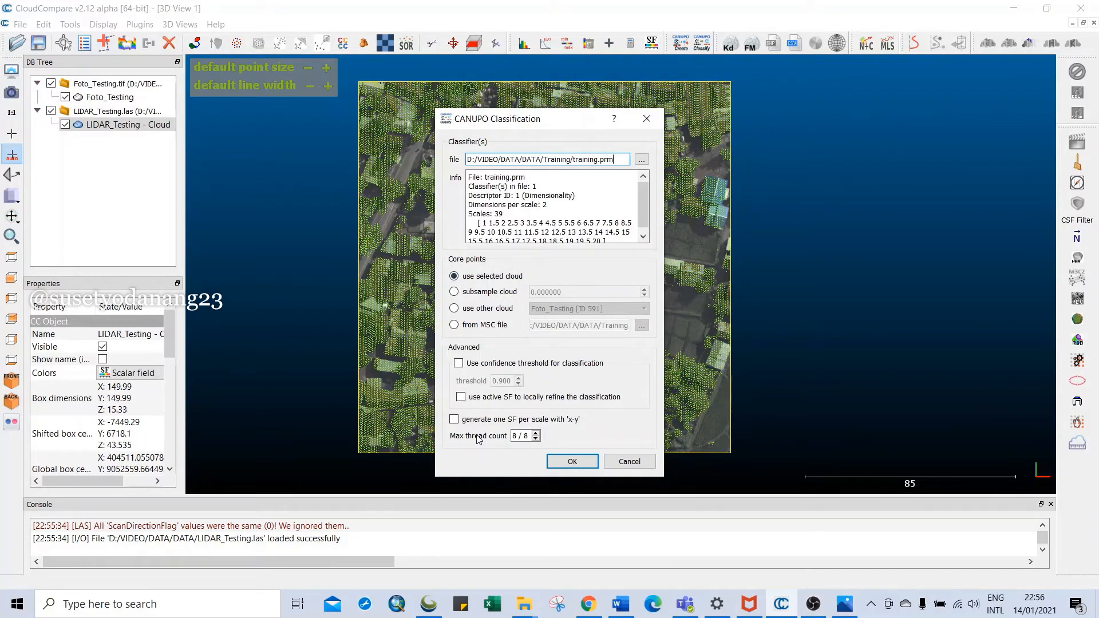
pyautogui.click(579, 462)
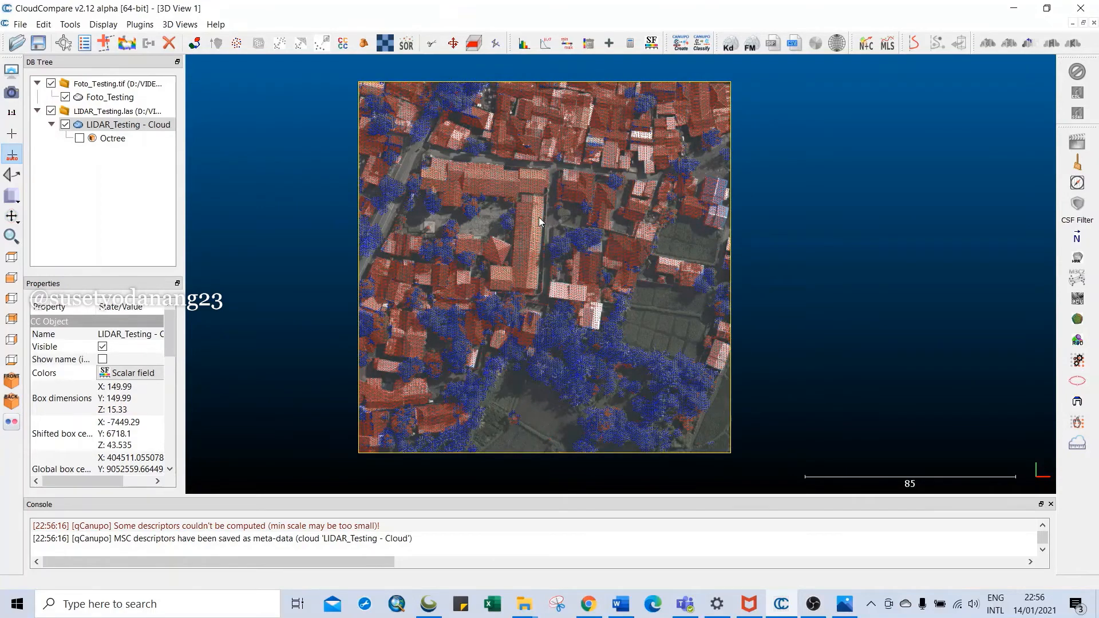
# Step: Filter the classified LIDAR_Testing cloud by scalar value with the range 2 to 2, exporting the matching building points as a new cloud
pyautogui.scroll(3, 539, 218)
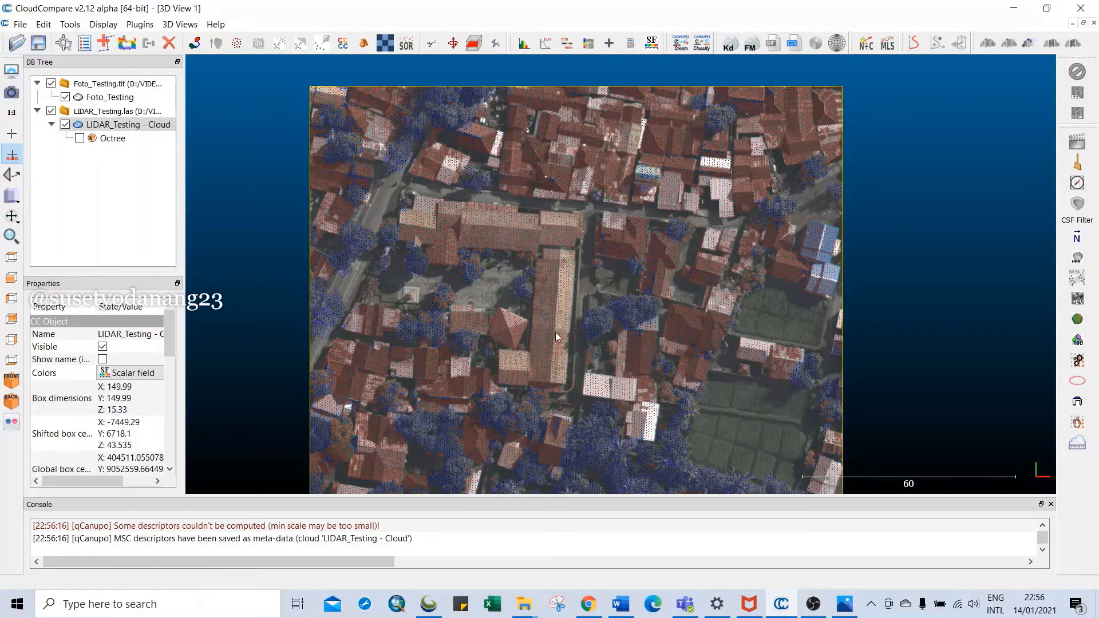
pyautogui.moveTo(521, 250); pyautogui.dragTo(502, 89, button='right')
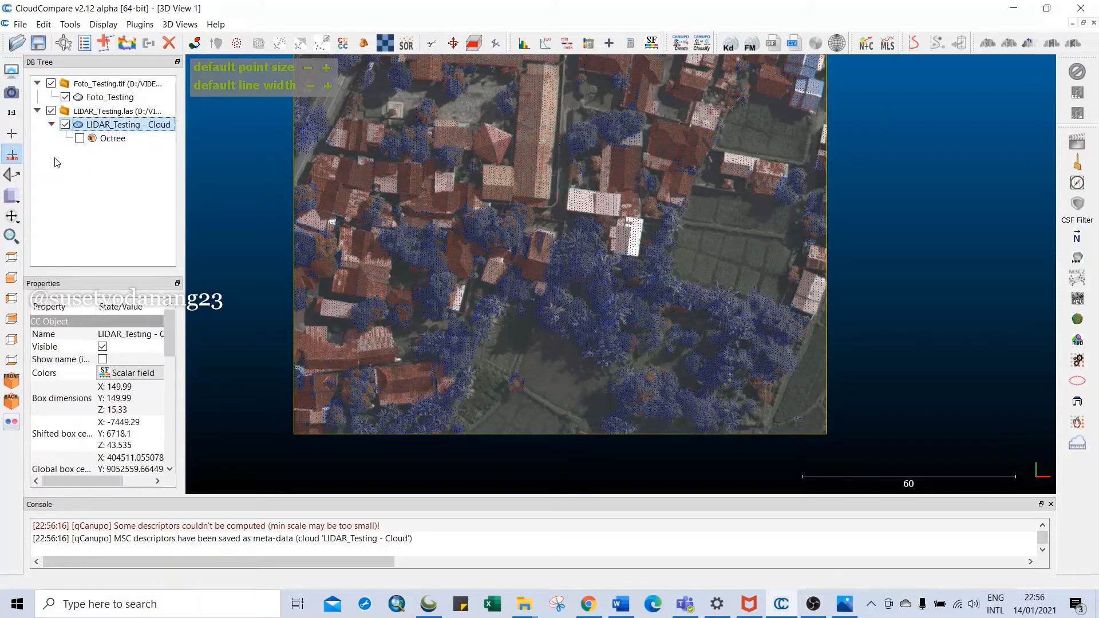
pyautogui.click(44, 25)
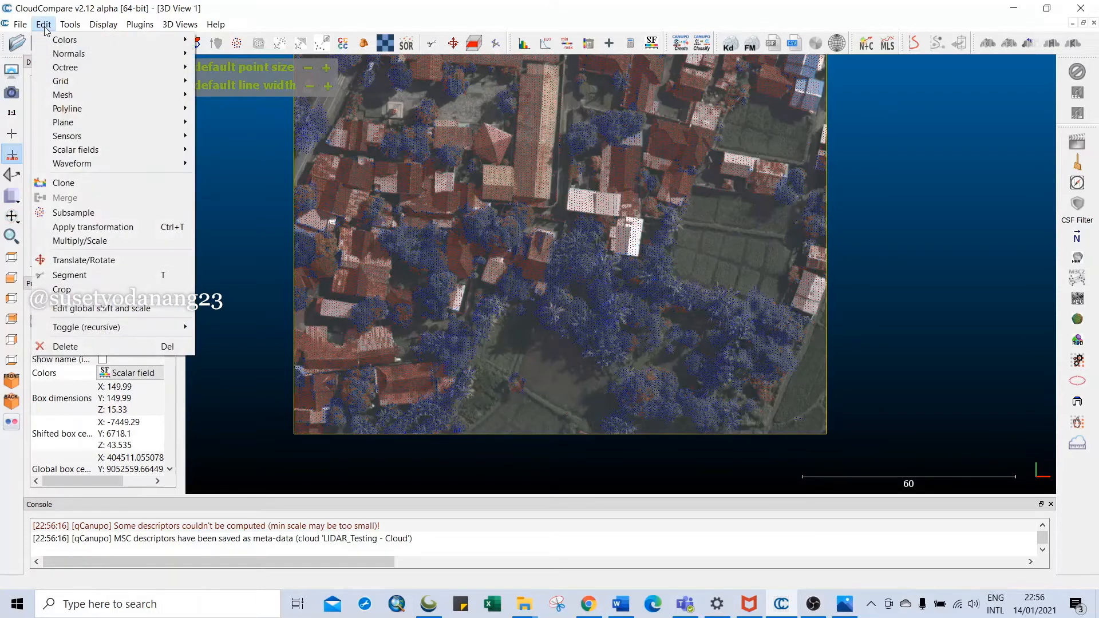
pyautogui.moveTo(110, 150)
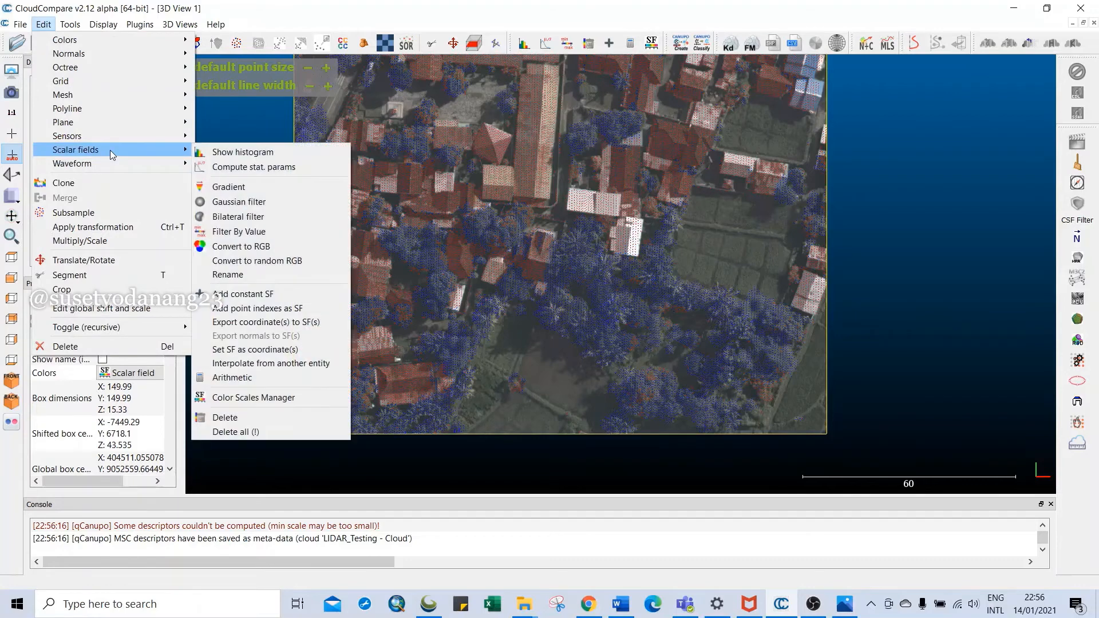
pyautogui.click(243, 232)
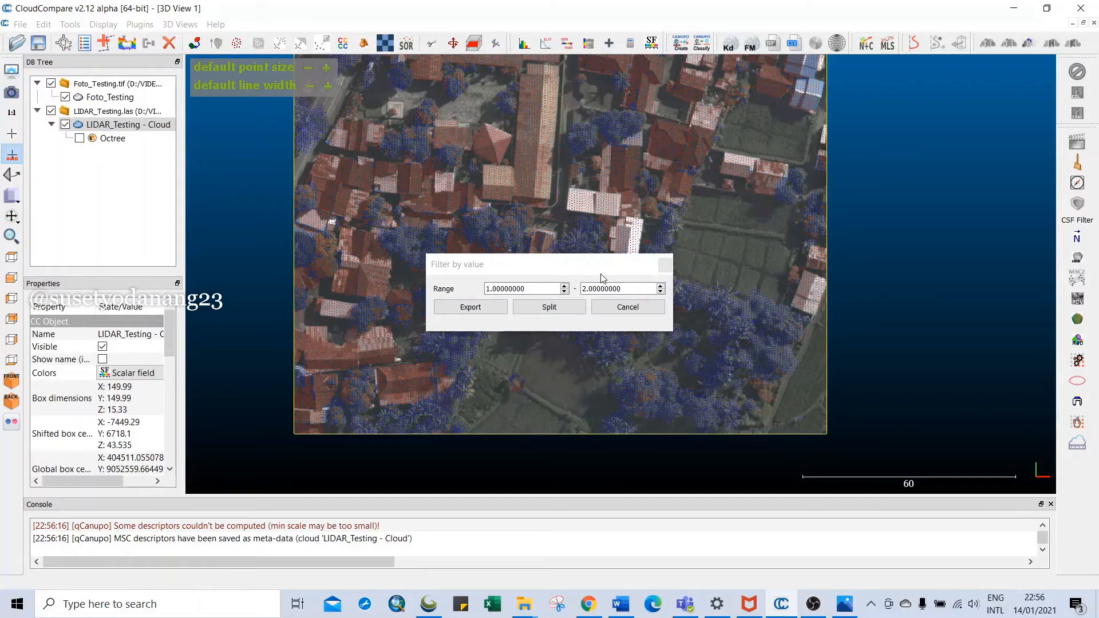
pyautogui.click(565, 287)
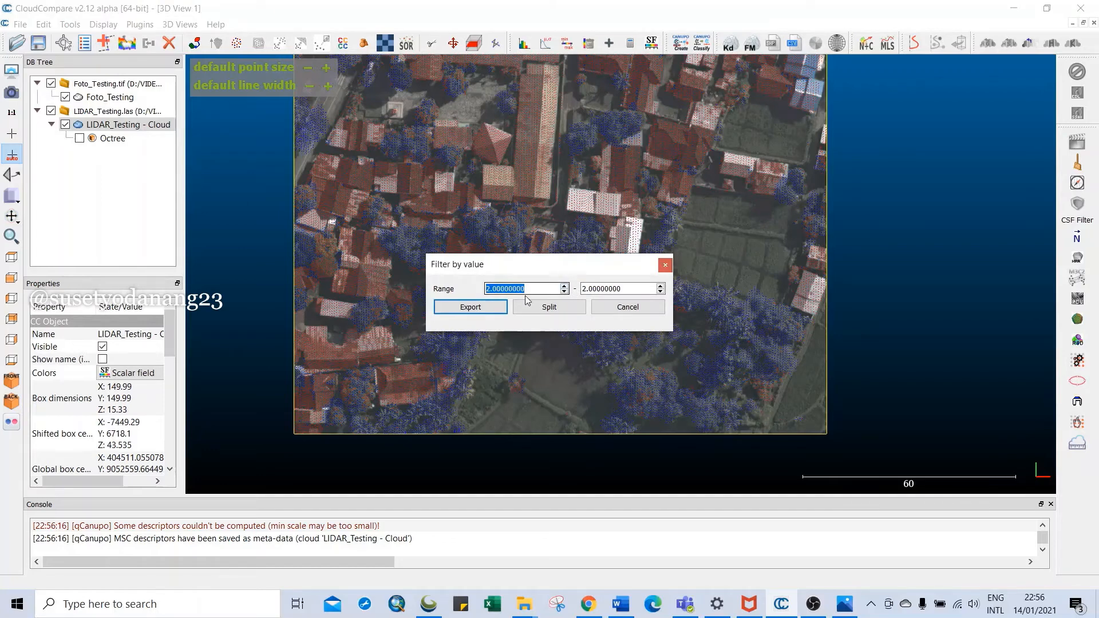
pyautogui.click(486, 306)
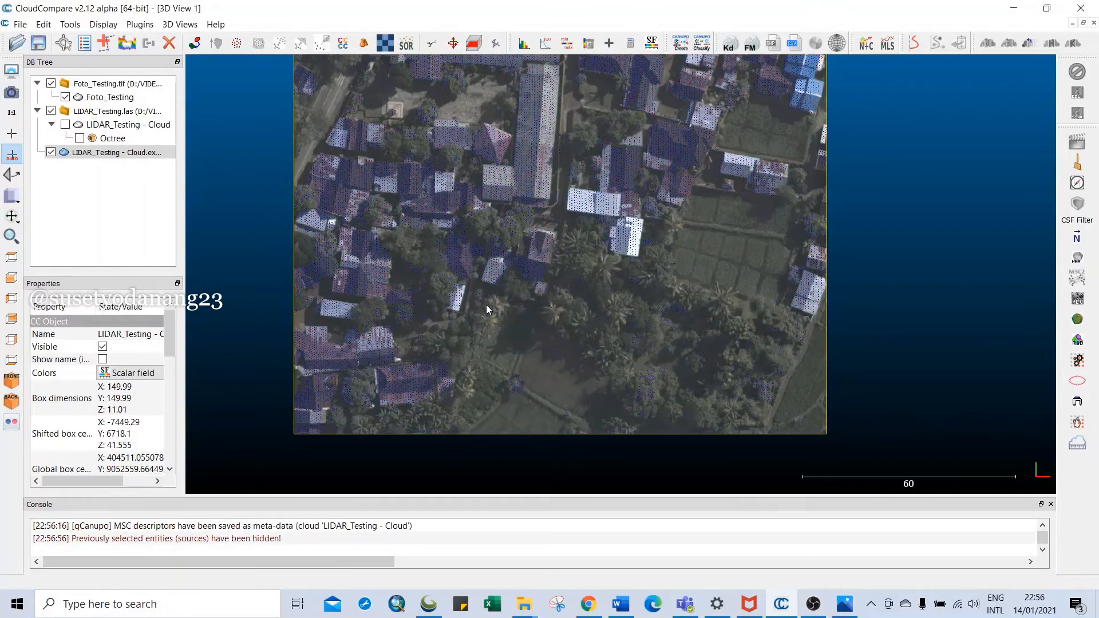
# Step: Start saving the filtered building cloud and create a folder named Hasil inside the DATA folder as its destination
pyautogui.moveTo(502, 224); pyautogui.dragTo(474, 323, button='right')
pyautogui.scroll(3, 487, 268)
pyautogui.scroll(-4, 488, 262)
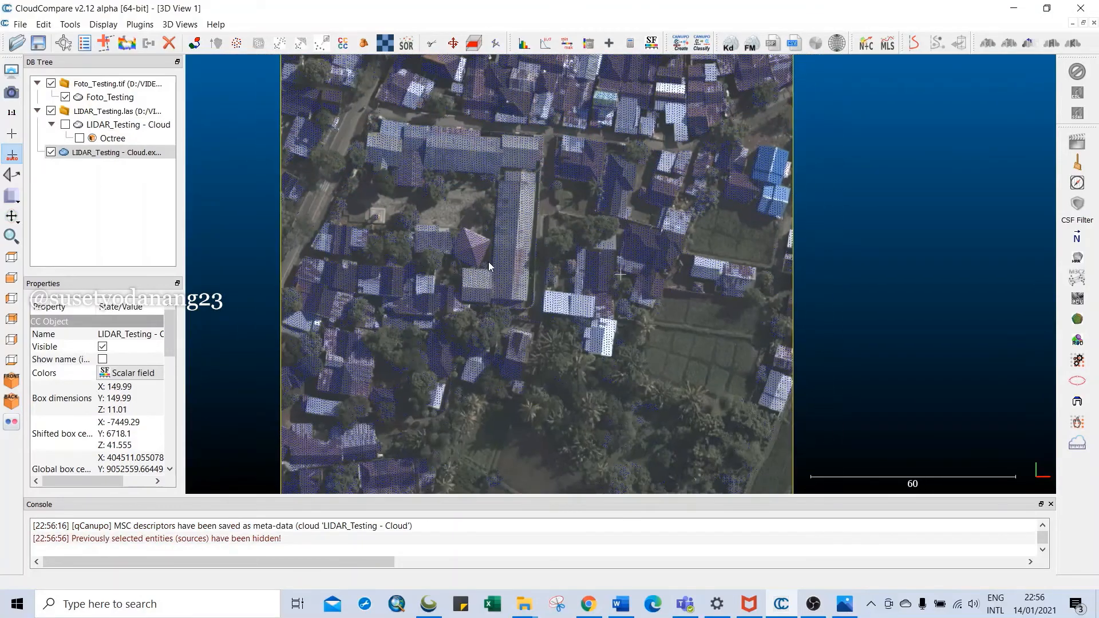
pyautogui.scroll(2, 489, 260)
pyautogui.moveTo(489, 260); pyautogui.dragTo(548, 223, button='right')
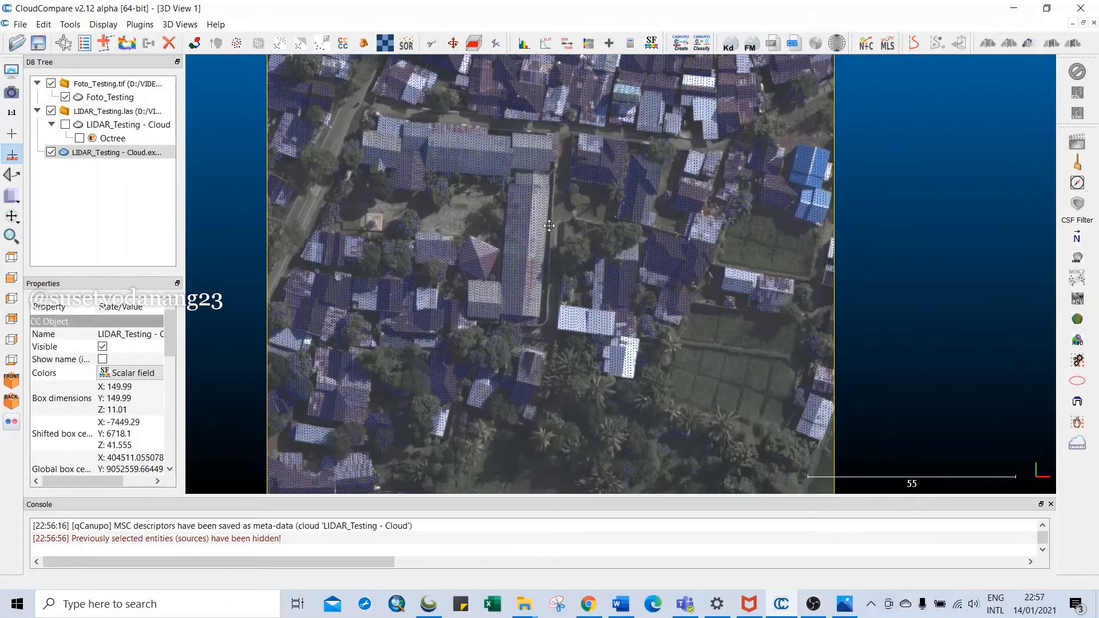
pyautogui.scroll(-4, 547, 223)
pyautogui.click(115, 152)
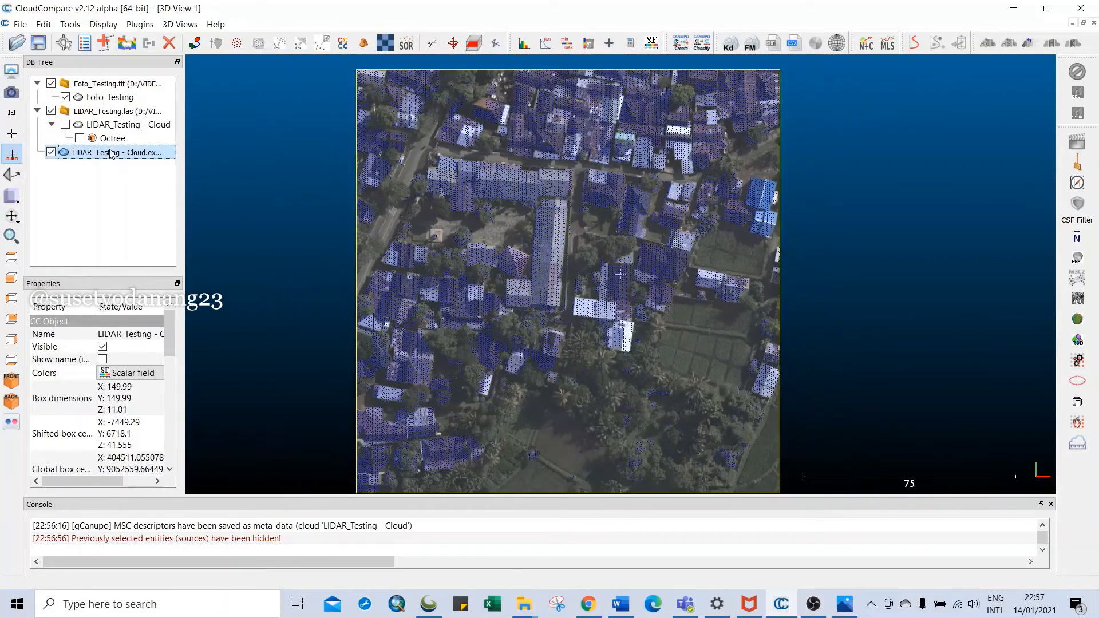
pyautogui.click(38, 44)
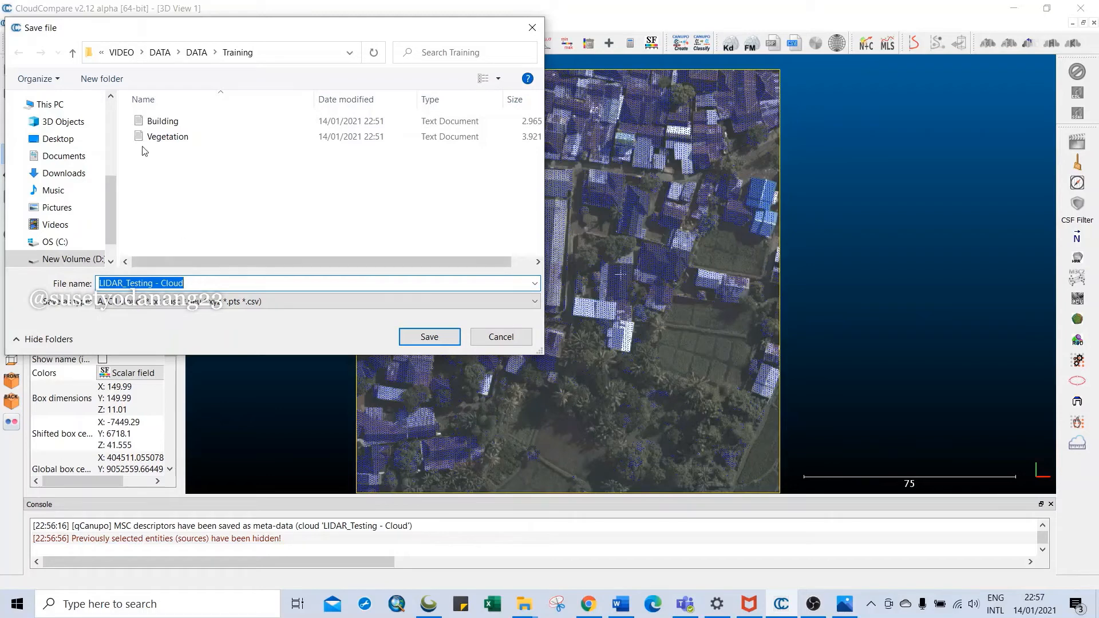
pyautogui.click(196, 52)
pyautogui.rightClick(195, 181)
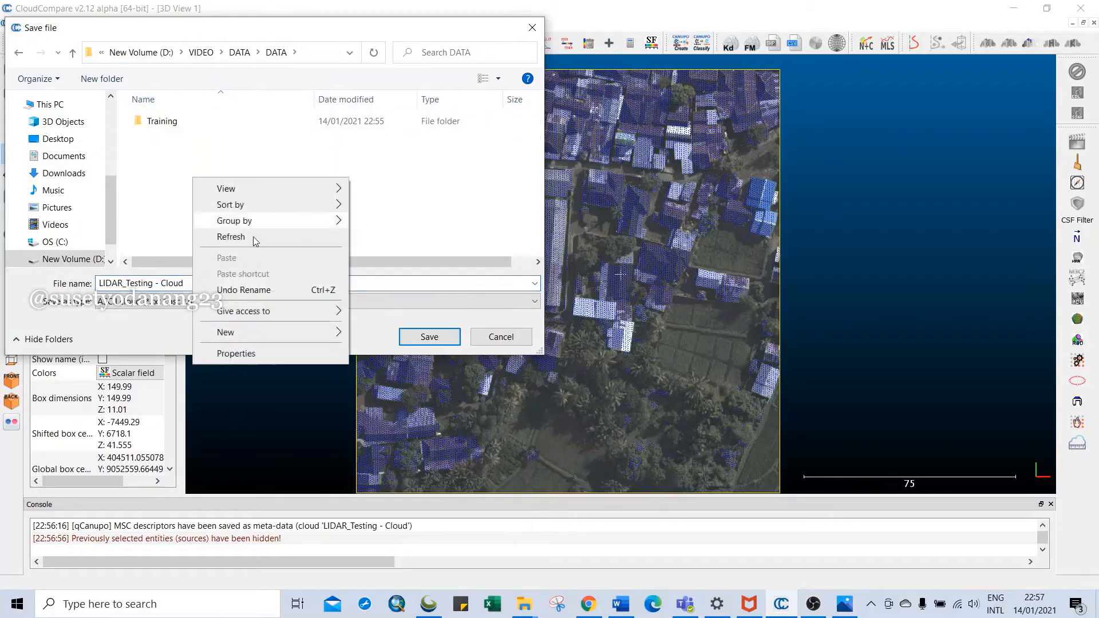
pyautogui.click(366, 329)
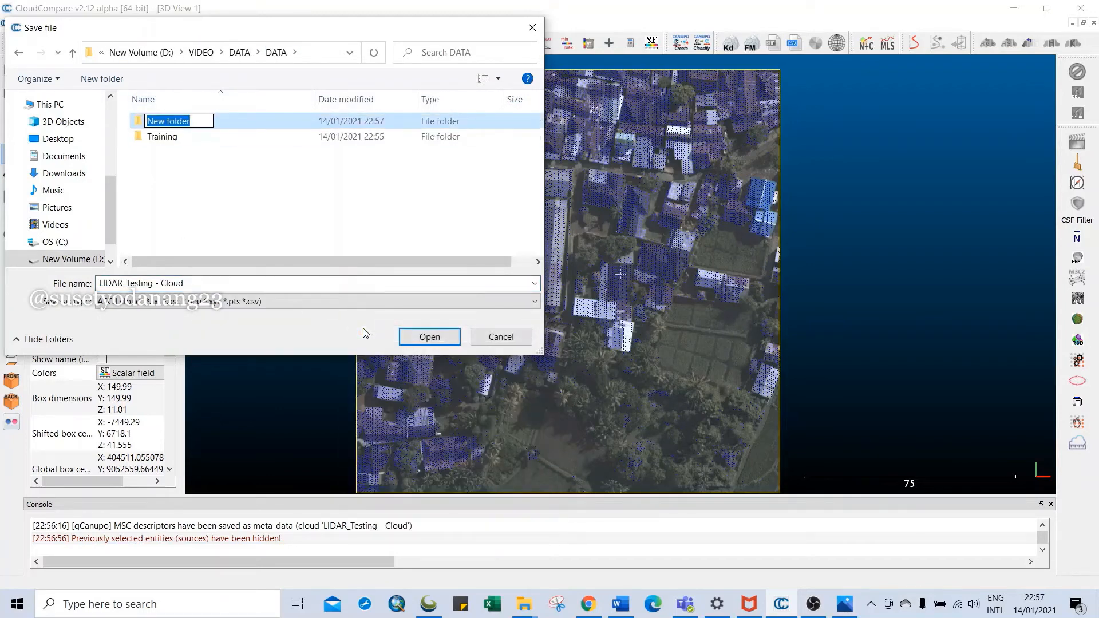
pyautogui.write('Hasil')
pyautogui.press('Return')
pyautogui.press('Return')
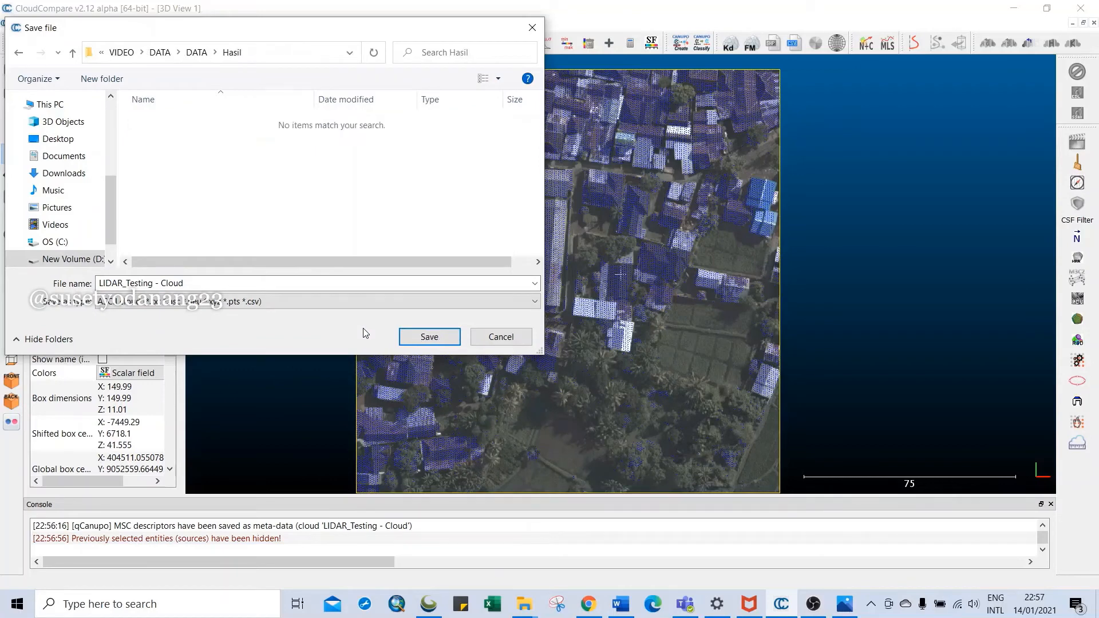
# Step: Save the building cloud in the Hasil folder as LiDAR_Building in LAS cloud format, keeping the original resolution
pyautogui.click(203, 283)
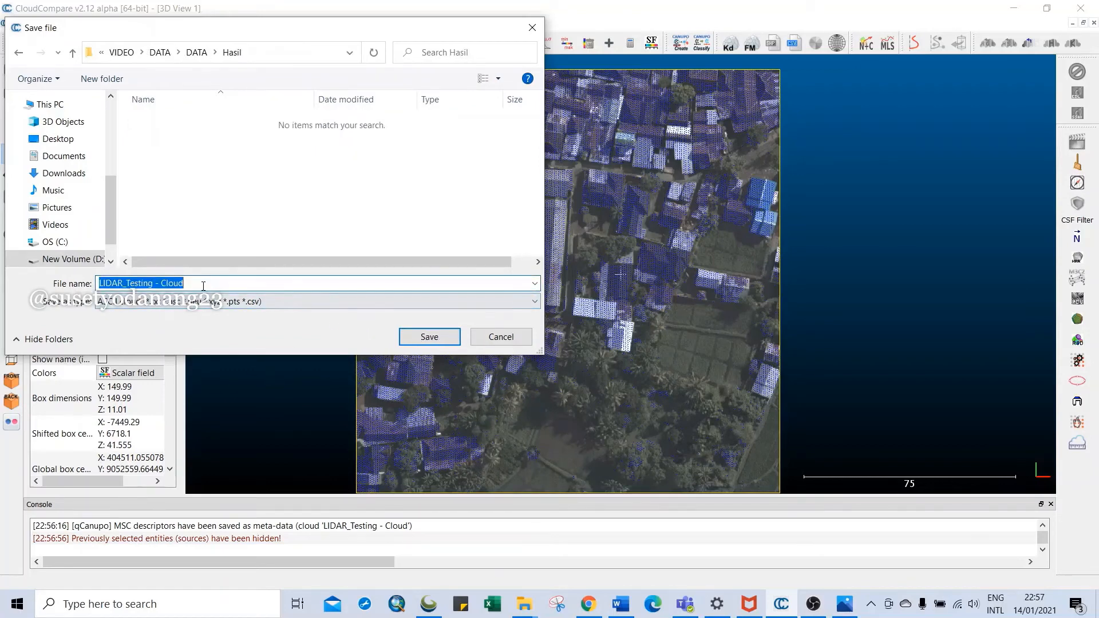
pyautogui.write('LiDAR')
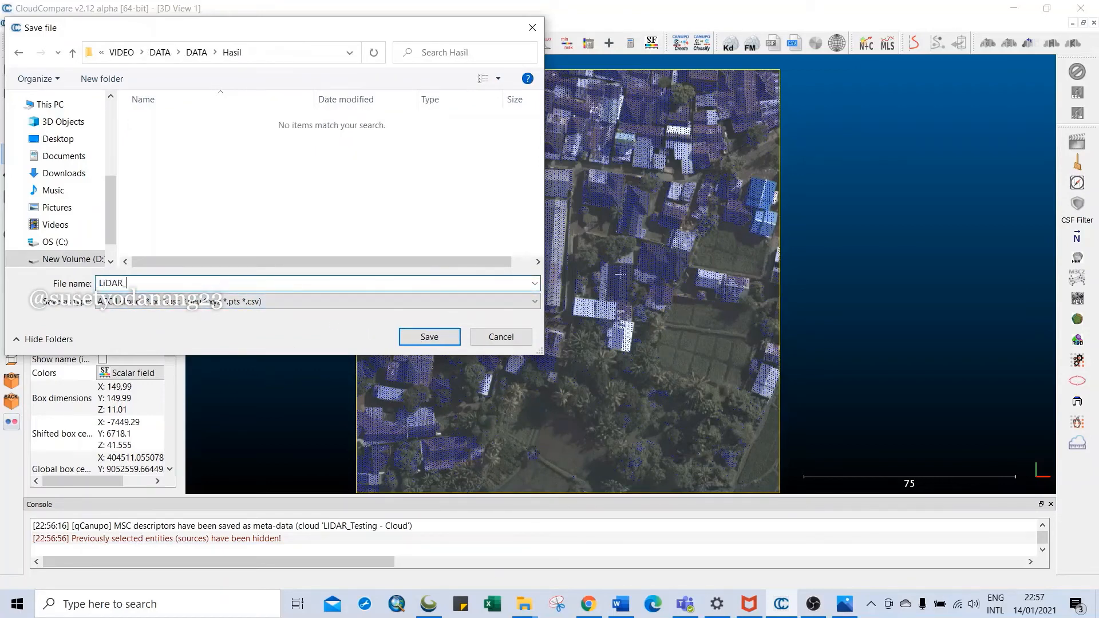
pyautogui.write('_b')
pyautogui.press('BackSpace')
pyautogui.write('Building')
pyautogui.click(125, 305)
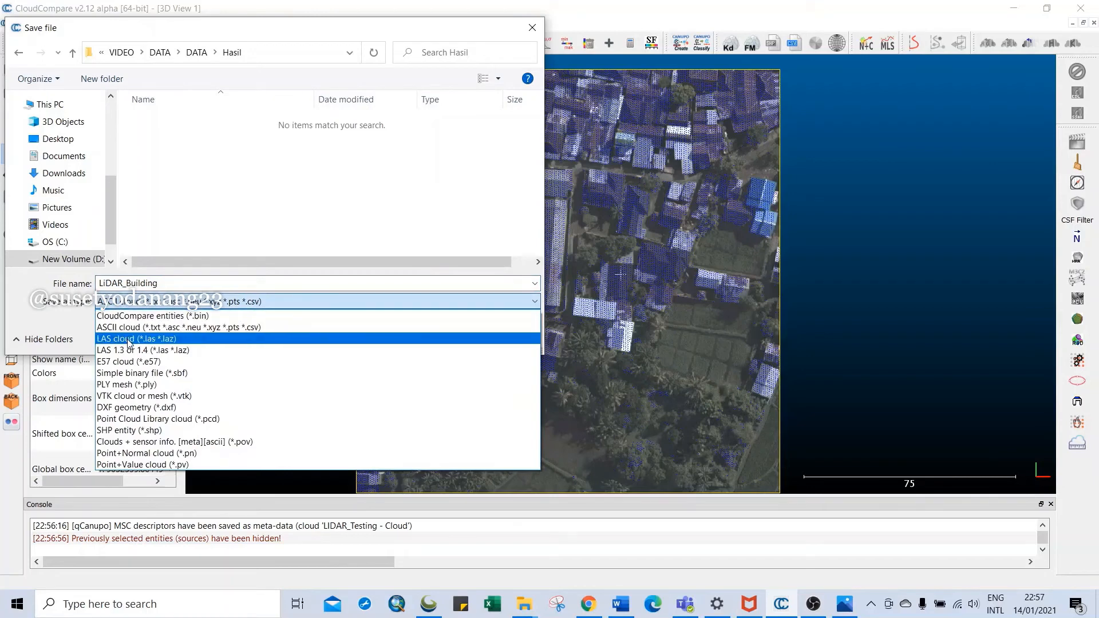
pyautogui.click(130, 340)
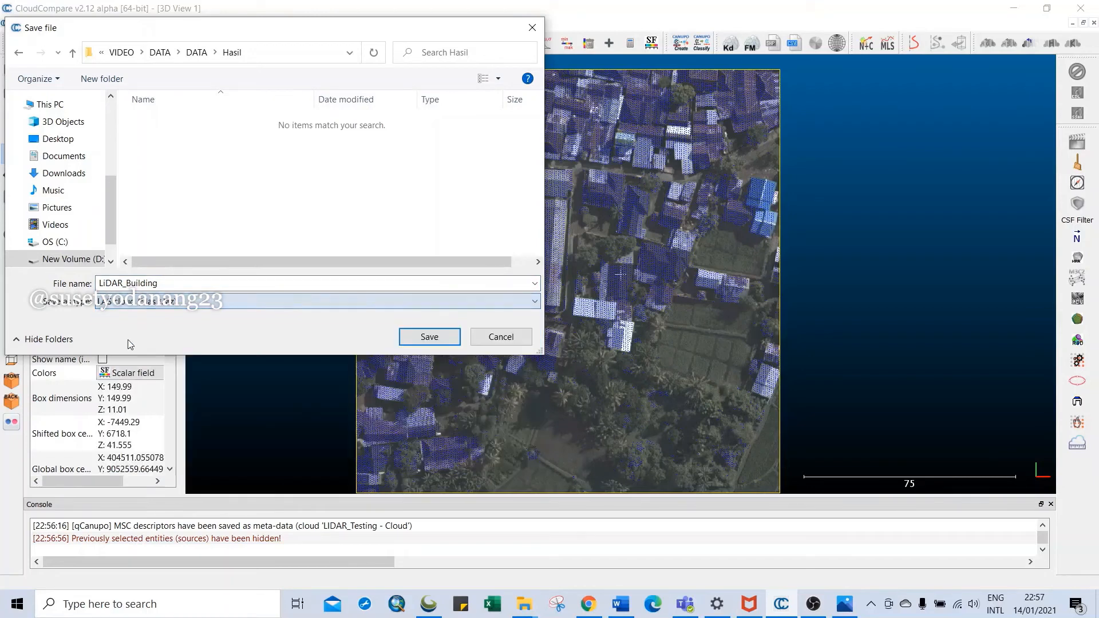
pyautogui.click(440, 338)
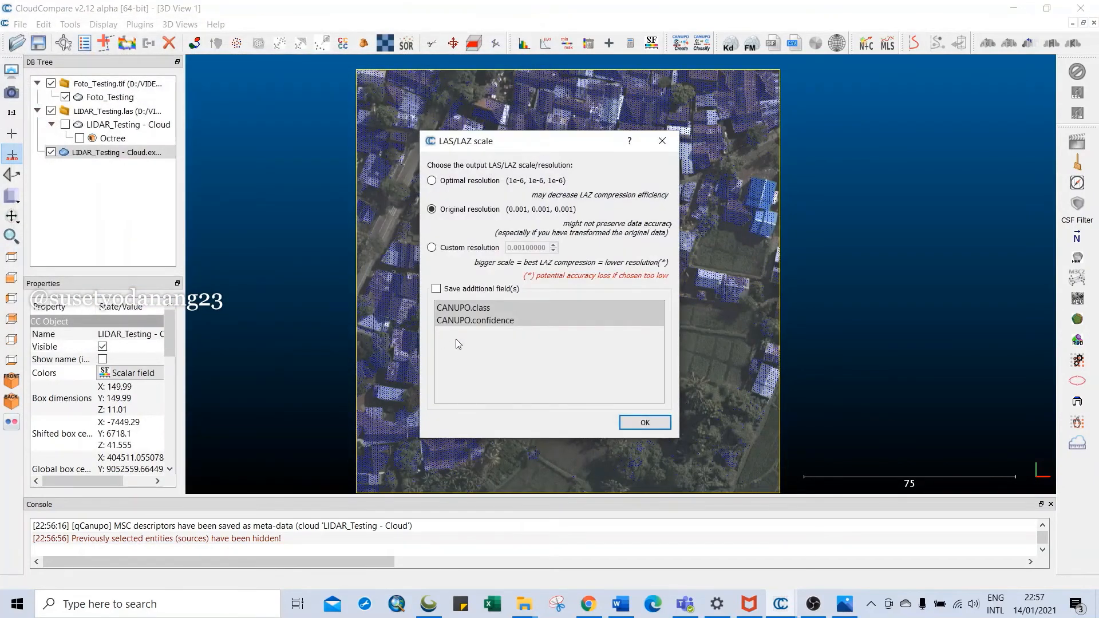
pyautogui.click(659, 424)
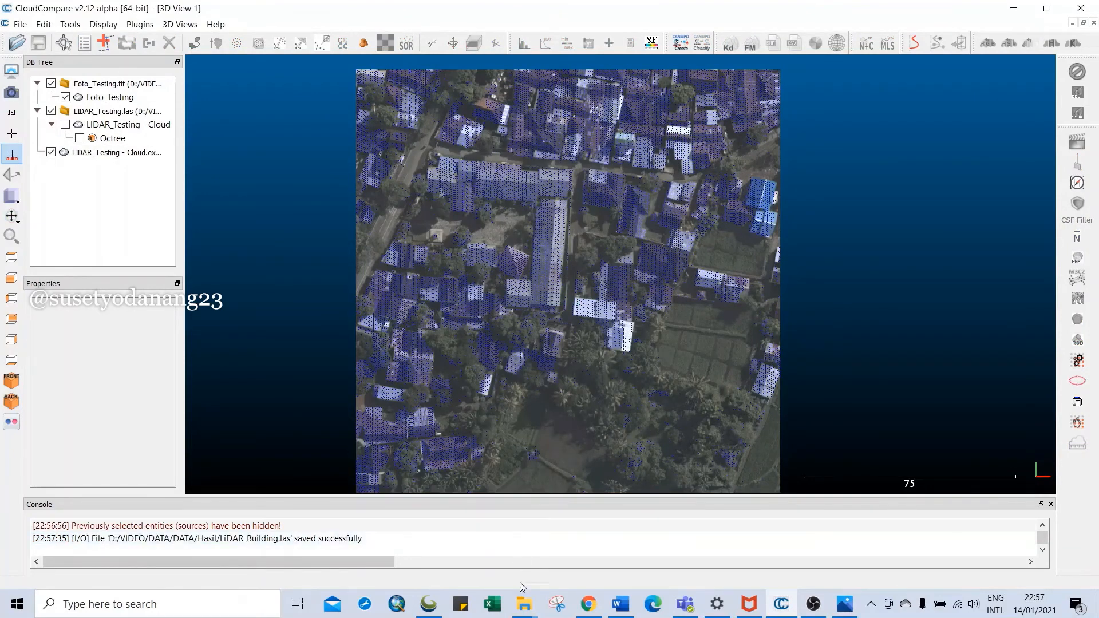
# Step: Switch to File Explorer, check the Hasil folder for LiDAR_Building.las, and return to CloudCompare
pyautogui.moveTo(517, 608)
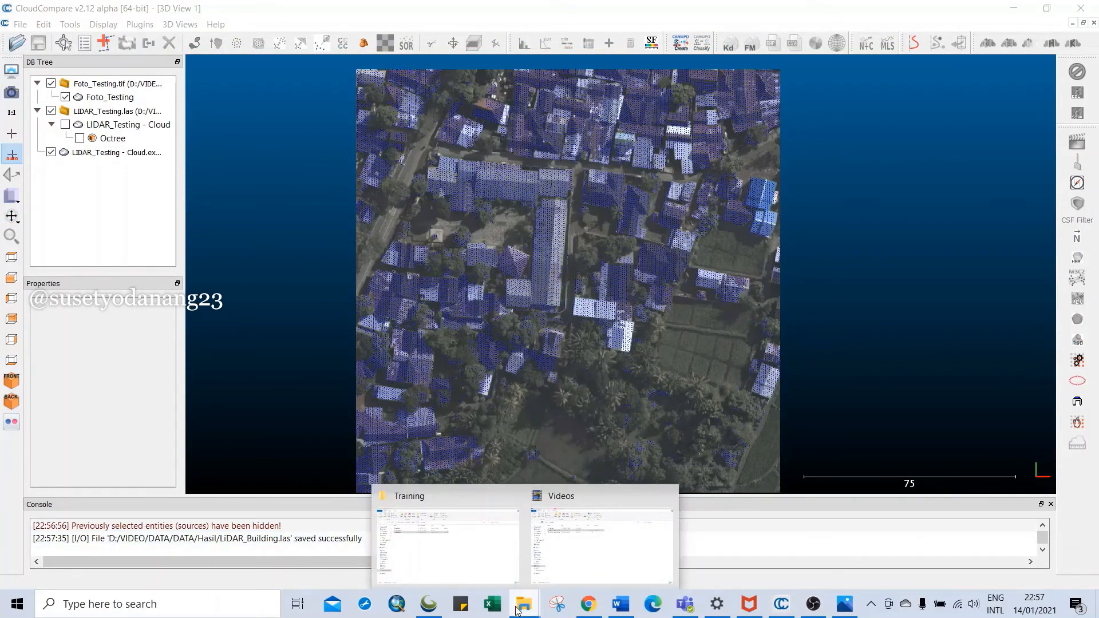
pyautogui.click(476, 558)
pyautogui.click(319, 116)
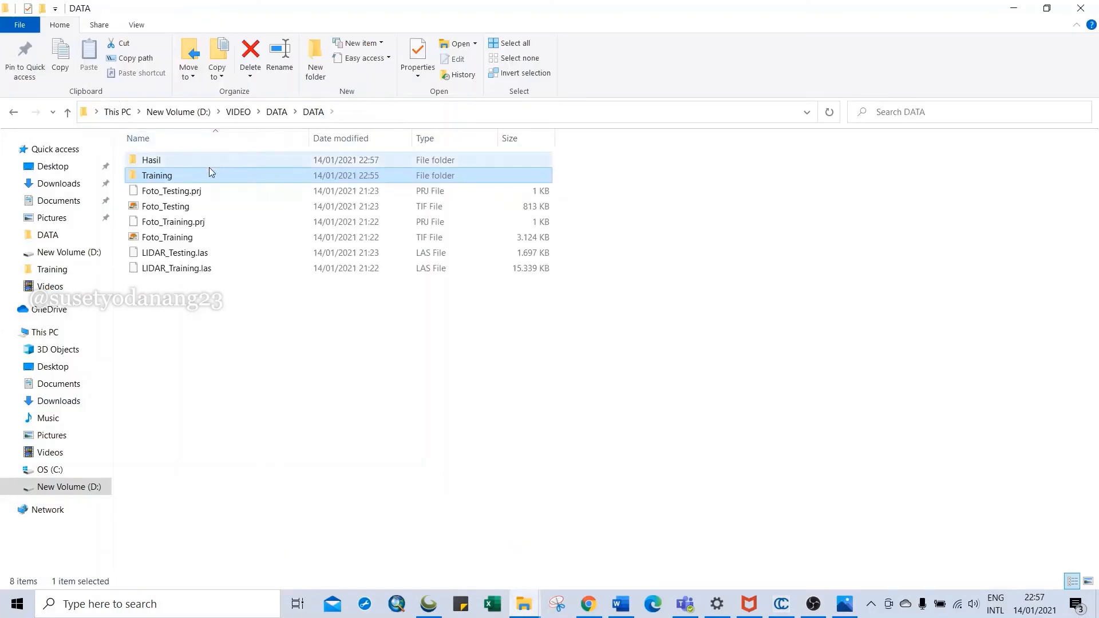
pyautogui.doubleClick(166, 159)
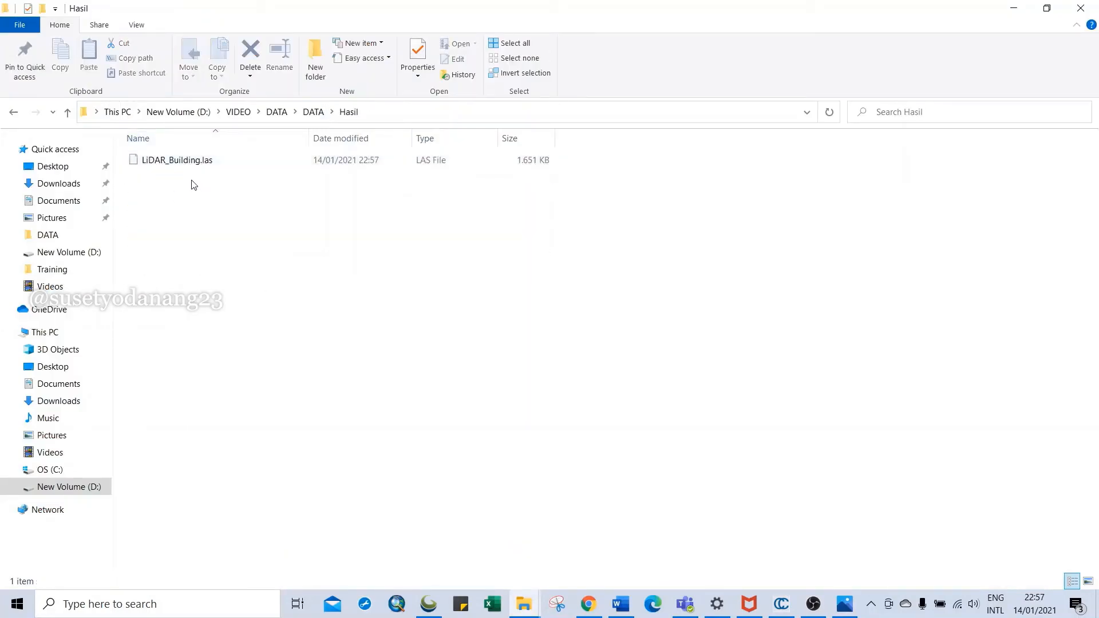
pyautogui.click(178, 164)
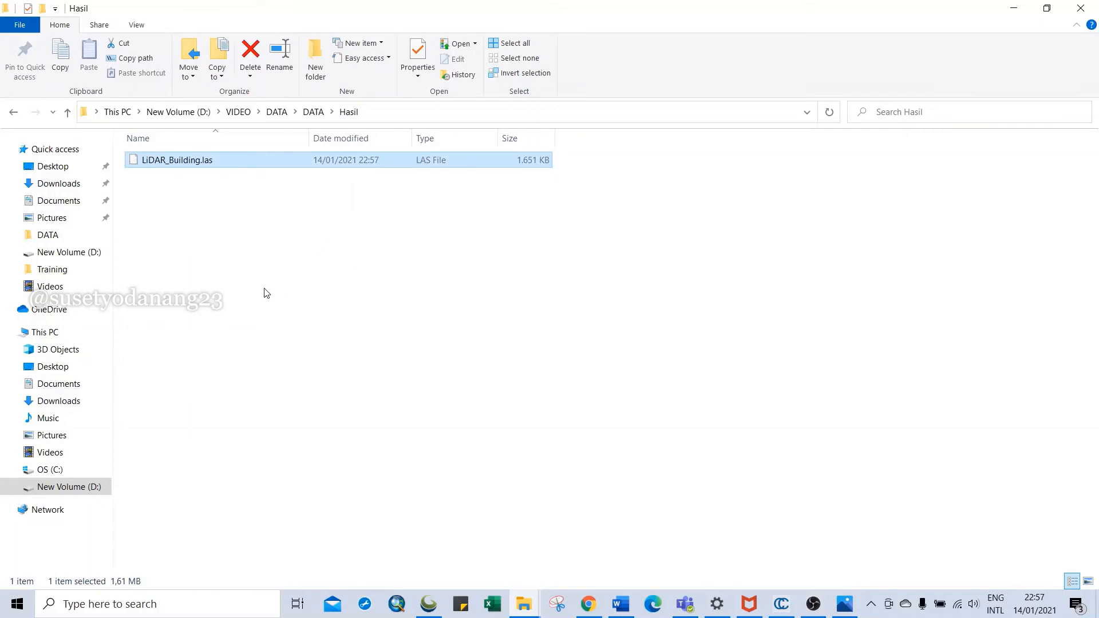
pyautogui.click(775, 605)
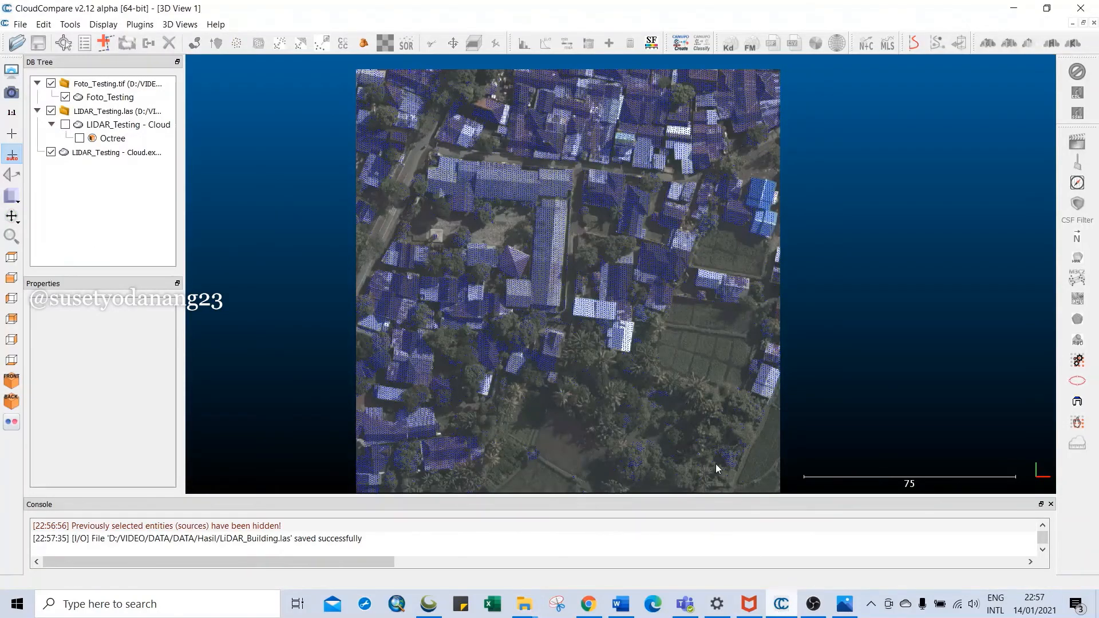